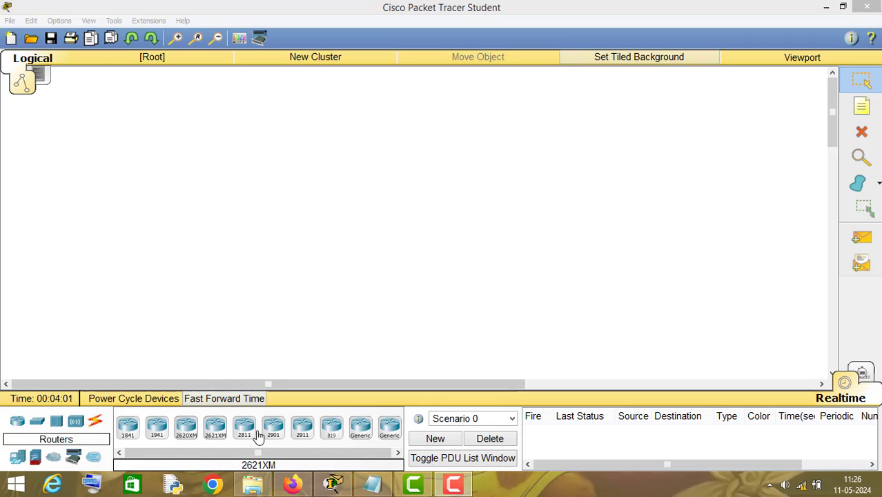
- Place four 2621XM routers in a diamond layout in the middle of the workspace
{"action": "left_click", "coordinate": [18, 428]}
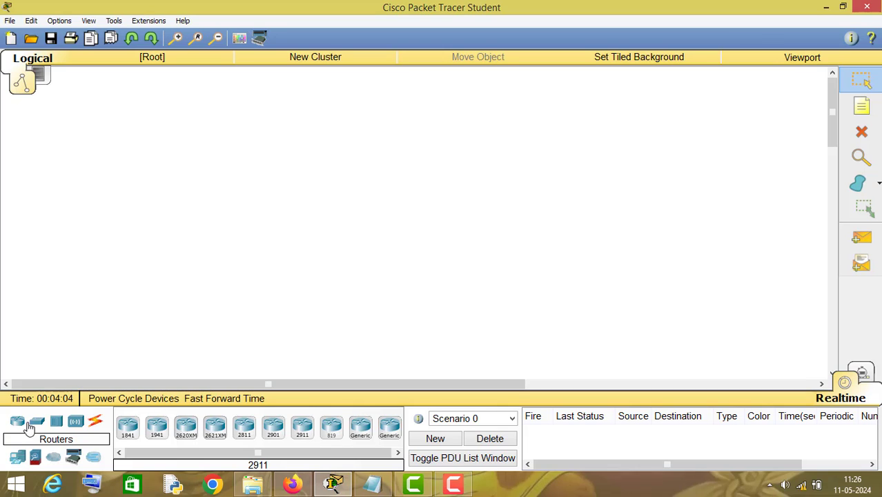
{"action": "left_click", "coordinate": [215, 426]}
{"action": "left_click", "coordinate": [226, 202]}
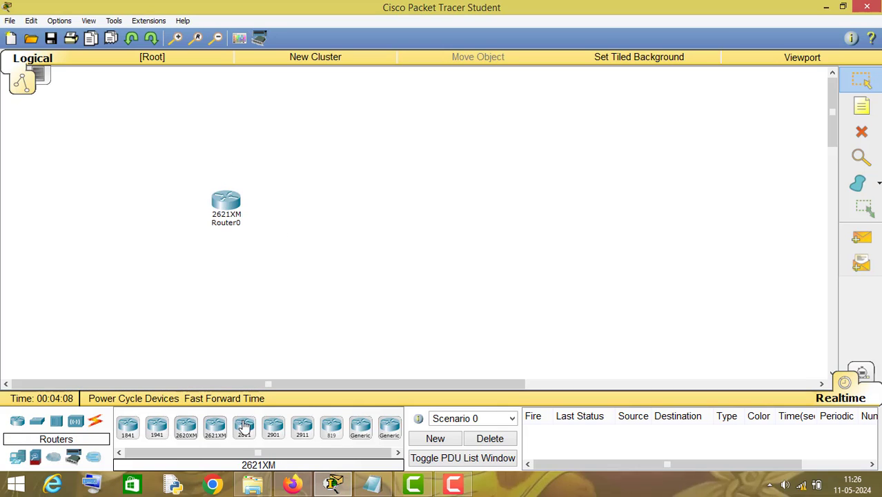
{"action": "left_click", "coordinate": [215, 427]}
{"action": "left_click", "coordinate": [409, 145]}
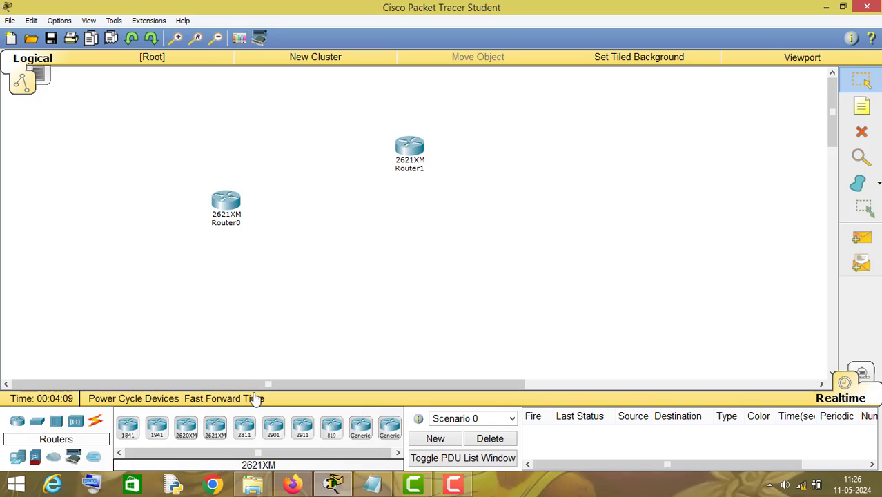
{"action": "left_click", "coordinate": [215, 426]}
{"action": "left_click", "coordinate": [558, 202]}
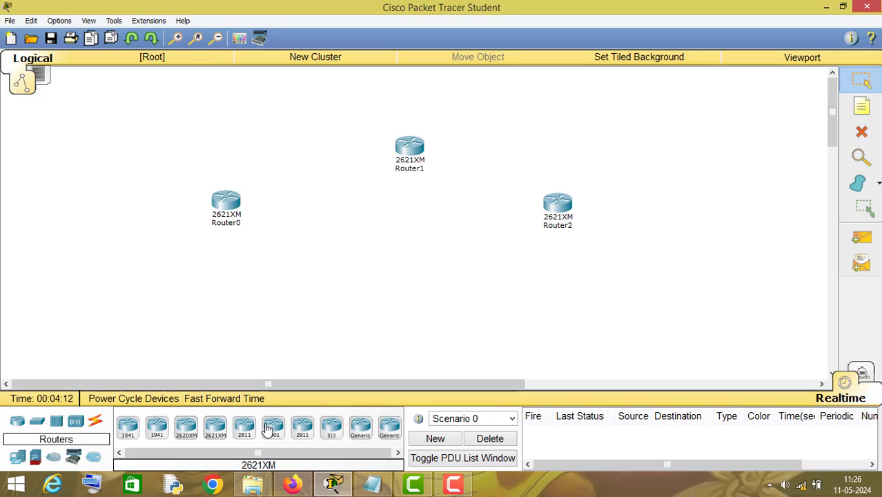
{"action": "left_click", "coordinate": [216, 425]}
{"action": "left_click", "coordinate": [393, 276]}
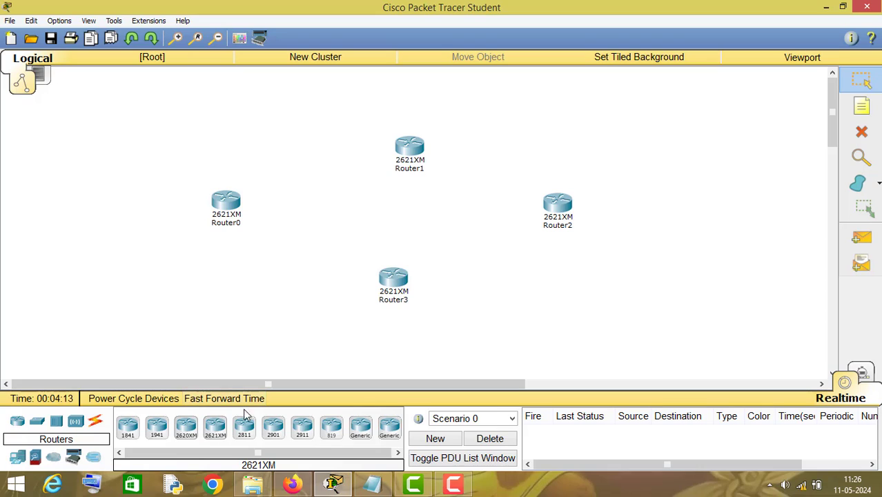
- Add two 2960 switches, one outside Router2 and one outside Router0, each slightly below its router
{"action": "left_click", "coordinate": [36, 426]}
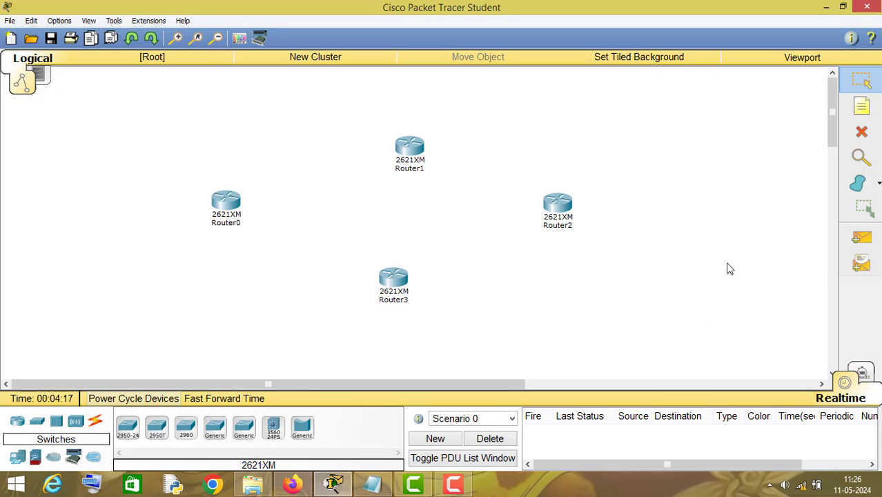
{"action": "left_click", "coordinate": [186, 431]}
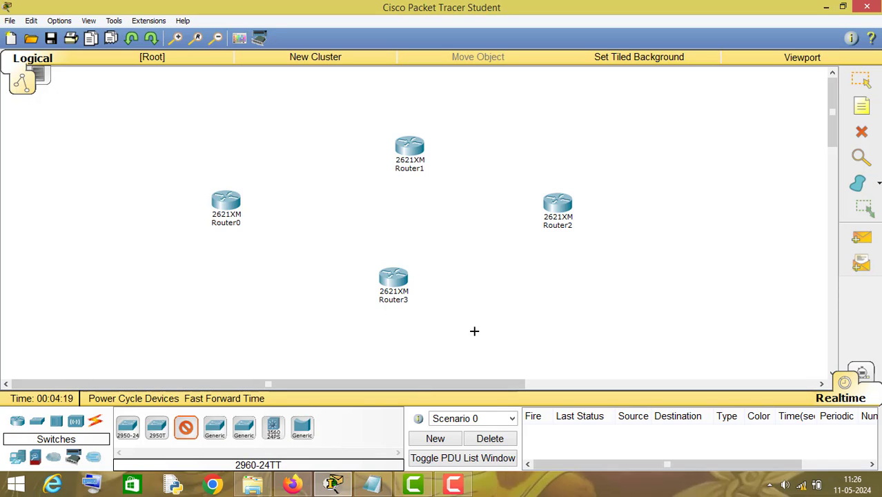
{"action": "left_click", "coordinate": [713, 257]}
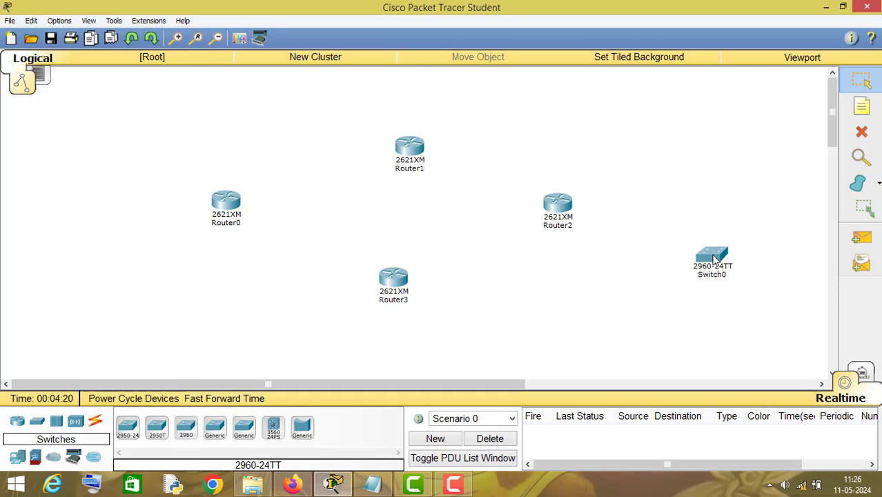
{"action": "left_click", "coordinate": [186, 429]}
{"action": "left_click", "coordinate": [114, 249]}
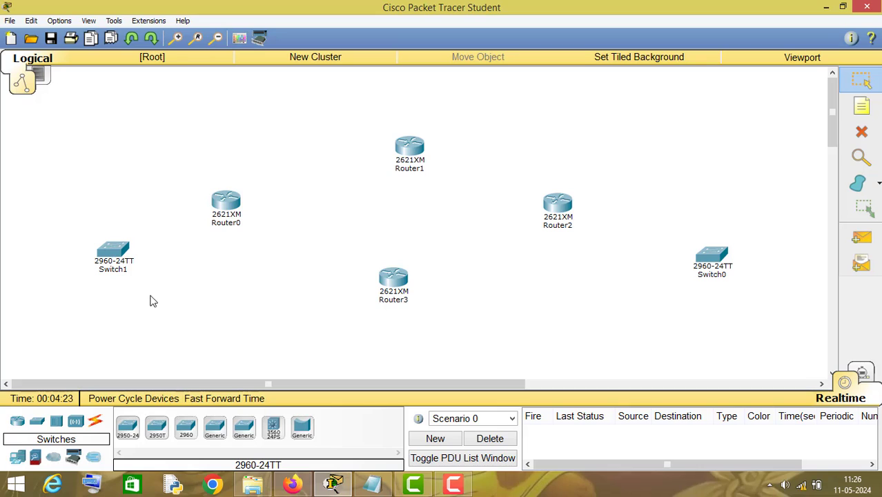
- Add two generic PCs, one below Switch1 and one below Switch0
{"action": "left_click", "coordinate": [16, 458]}
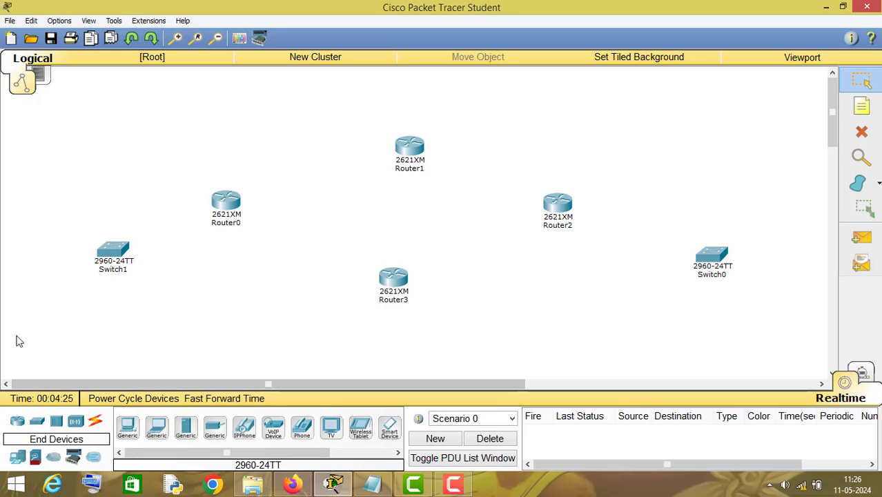
{"action": "left_click", "coordinate": [127, 427]}
{"action": "left_click", "coordinate": [30, 337]}
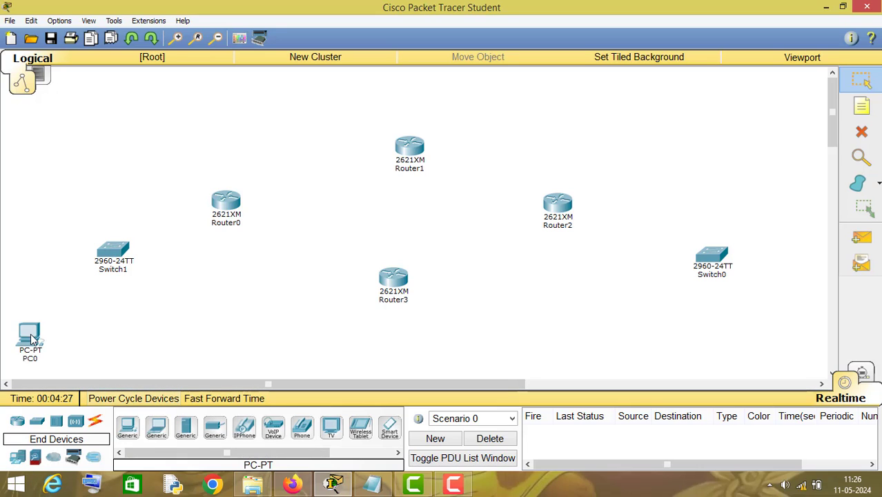
{"action": "left_click", "coordinate": [127, 427]}
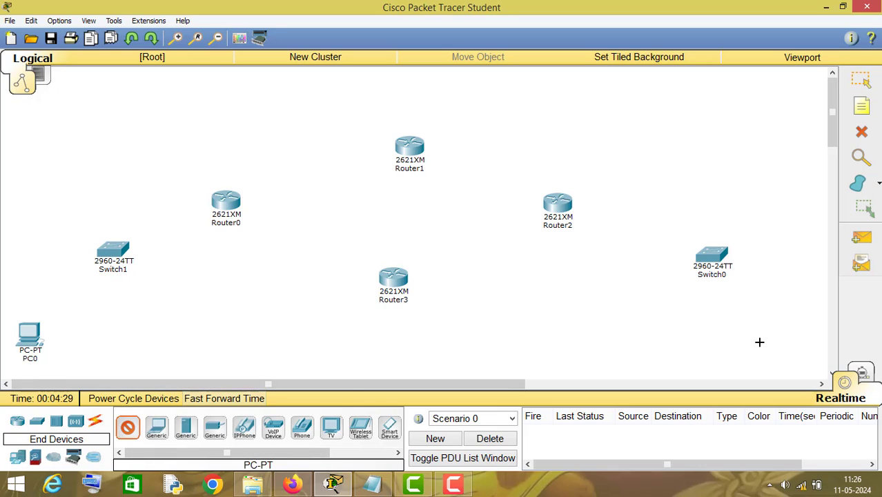
{"action": "left_click", "coordinate": [759, 342]}
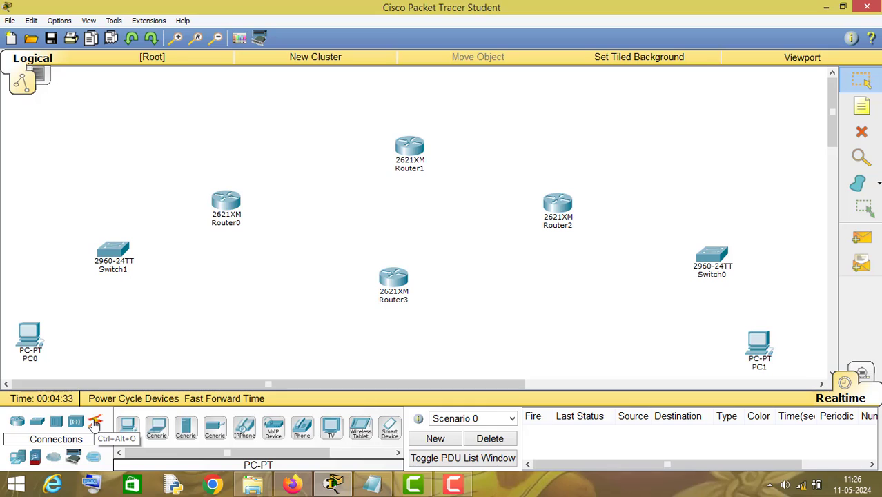
- Connect Router0 FastEthernet0/0 to Router1 FastEthernet0/0 with a copper cross-over cable
{"action": "left_click", "coordinate": [95, 424]}
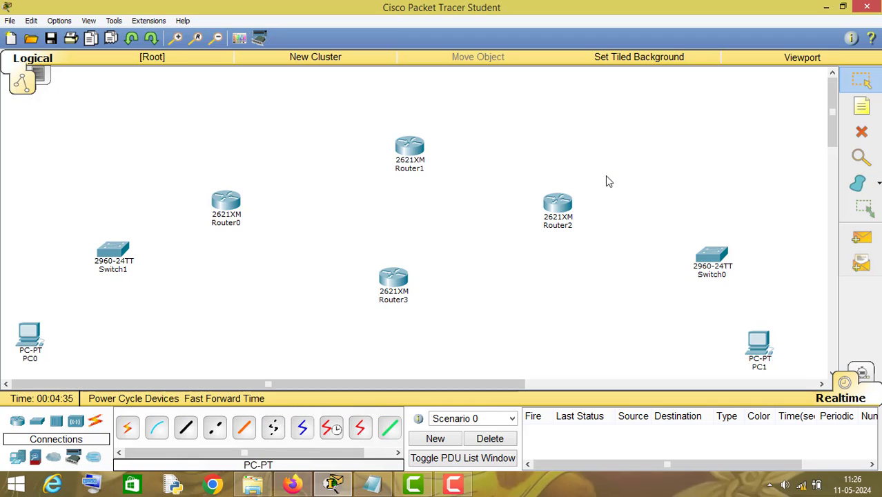
{"action": "left_click", "coordinate": [216, 429]}
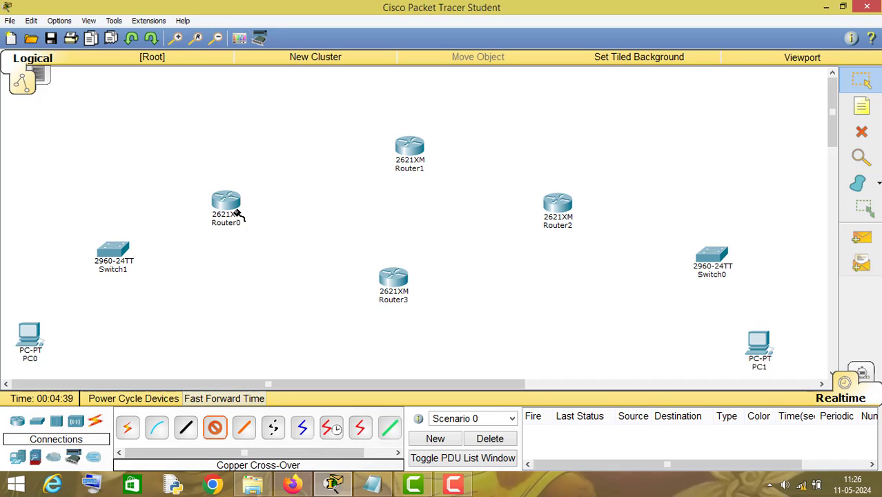
{"action": "mouse_move", "coordinate": [223, 200]}
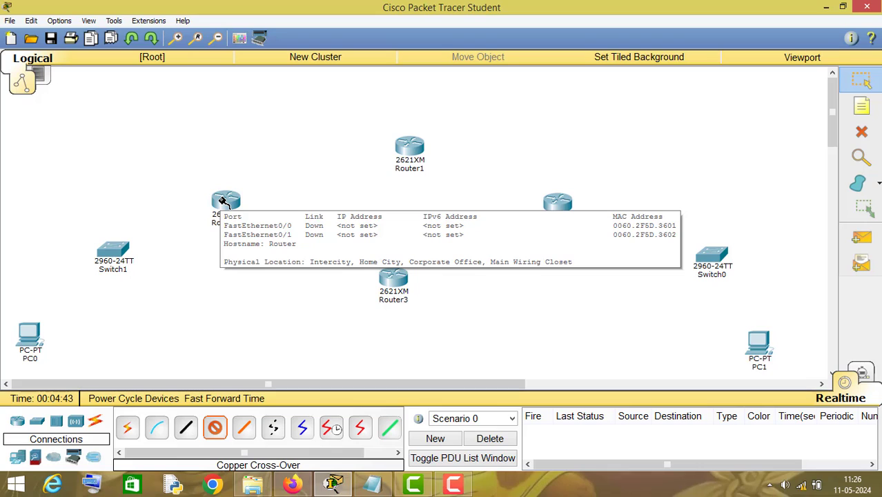
{"action": "left_click", "coordinate": [223, 200]}
{"action": "left_click", "coordinate": [265, 246]}
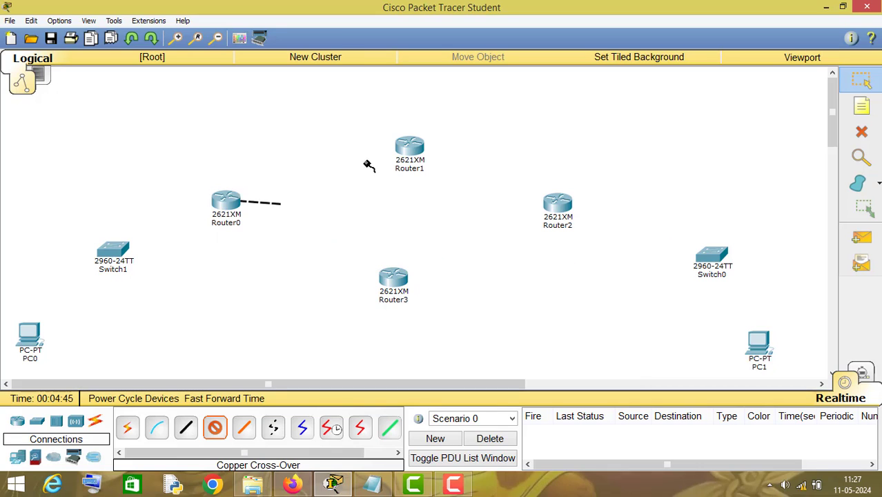
{"action": "left_click", "coordinate": [407, 148]}
{"action": "left_click", "coordinate": [445, 181]}
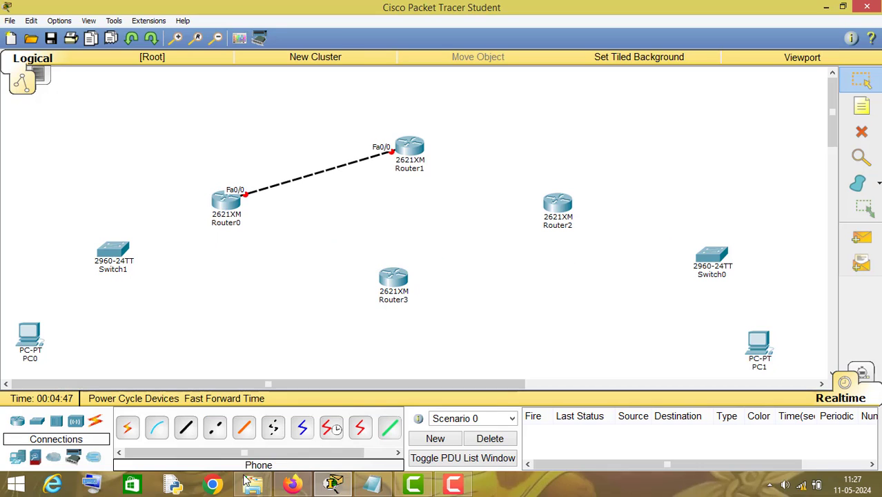
- Connect Router1 FastEthernet0/1 to Router2 FastEthernet0/0 with a copper cross-over cable
{"action": "left_click", "coordinate": [214, 440]}
{"action": "left_click", "coordinate": [417, 145]}
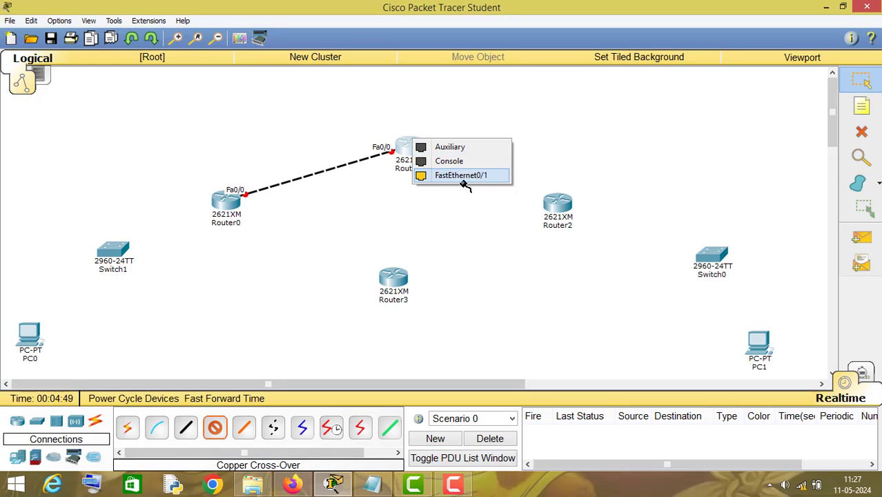
{"action": "left_click", "coordinate": [459, 181]}
{"action": "left_click", "coordinate": [563, 203]}
{"action": "left_click", "coordinate": [576, 237]}
- Connect Router0 FastEthernet0/1 to Router3 FastEthernet0/0 with a copper cross-over cable
{"action": "left_click", "coordinate": [215, 427]}
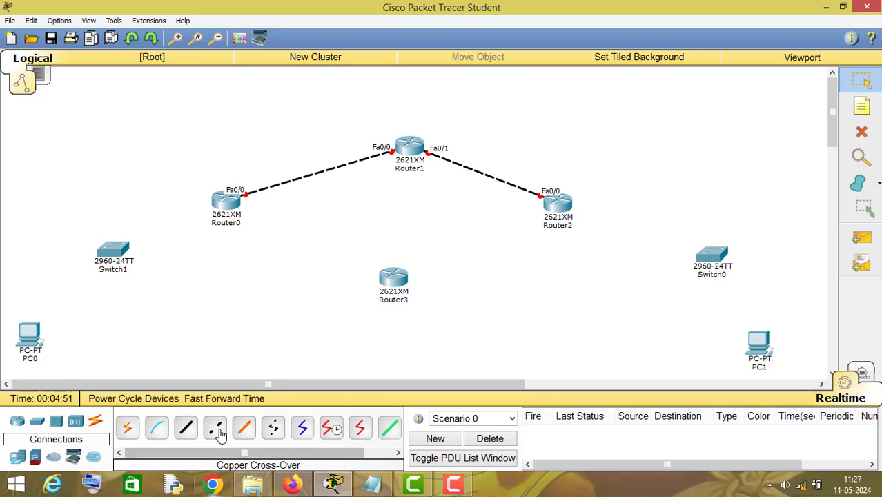
{"action": "left_click", "coordinate": [227, 204]}
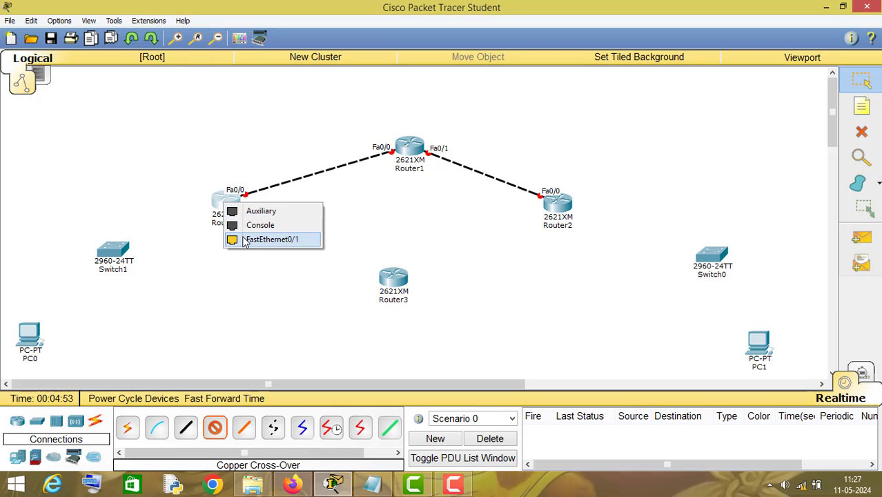
{"action": "left_click", "coordinate": [259, 238]}
{"action": "left_click", "coordinate": [394, 284]}
{"action": "left_click", "coordinate": [438, 316]}
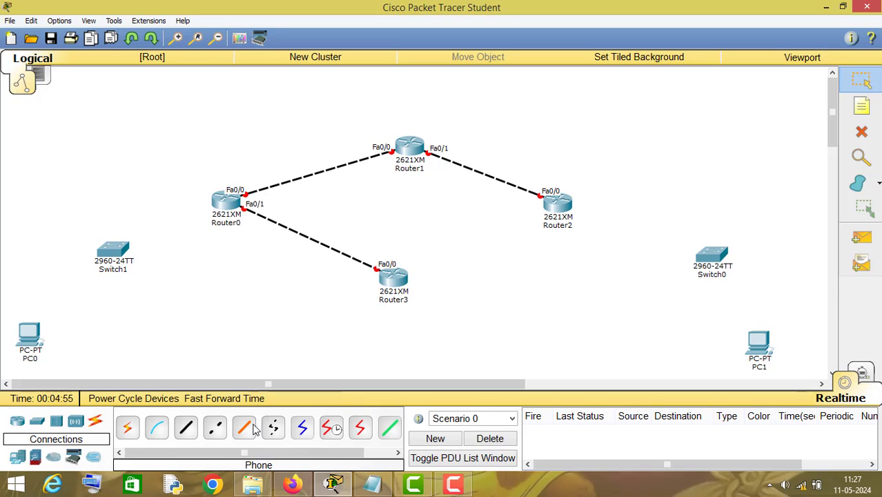
- Connect Router3 FastEthernet0/1 to Router2 FastEthernet0/1 with a copper cross-over cable
{"action": "left_click", "coordinate": [215, 428]}
{"action": "left_click", "coordinate": [394, 278]}
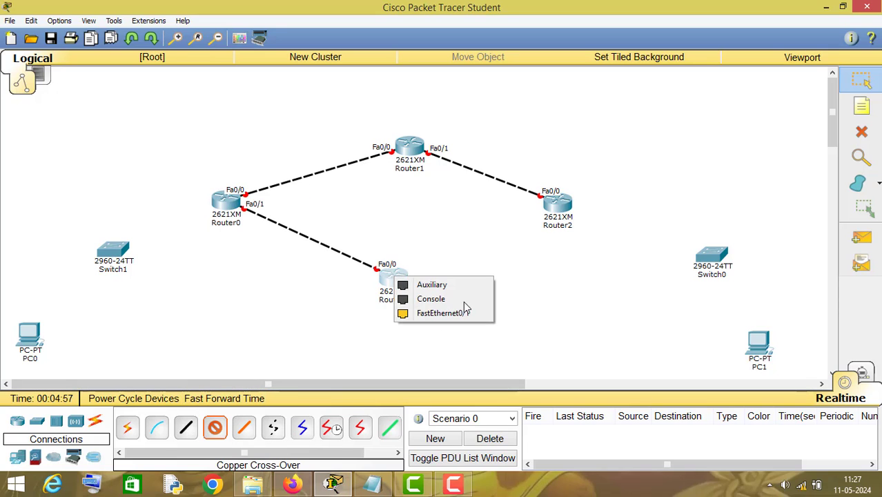
{"action": "left_click", "coordinate": [440, 312]}
{"action": "left_click", "coordinate": [560, 206]}
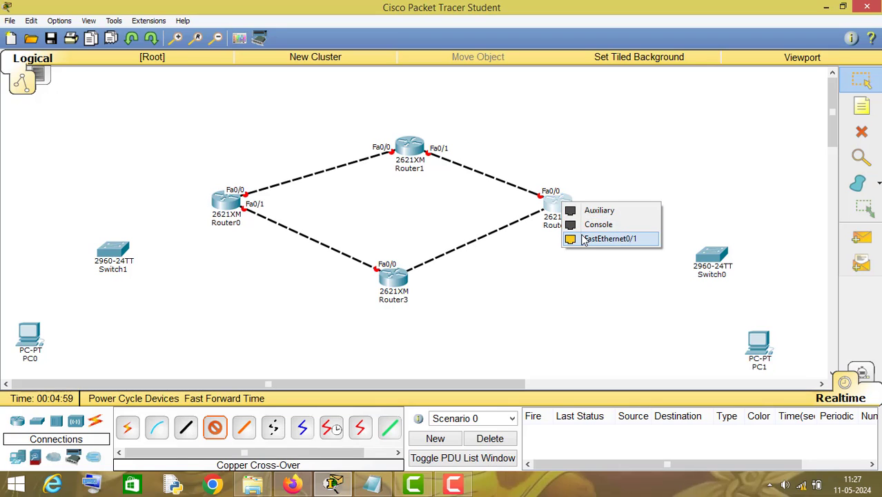
{"action": "left_click", "coordinate": [581, 238]}
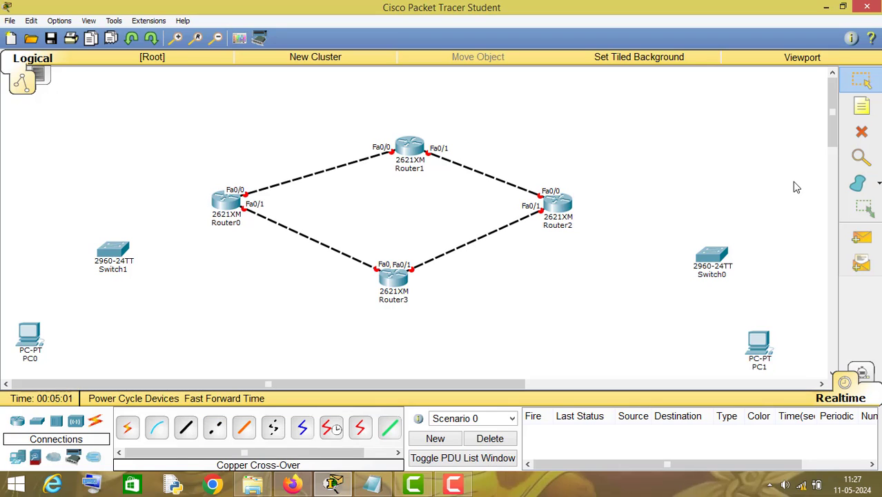
{"action": "left_click", "coordinate": [186, 428]}
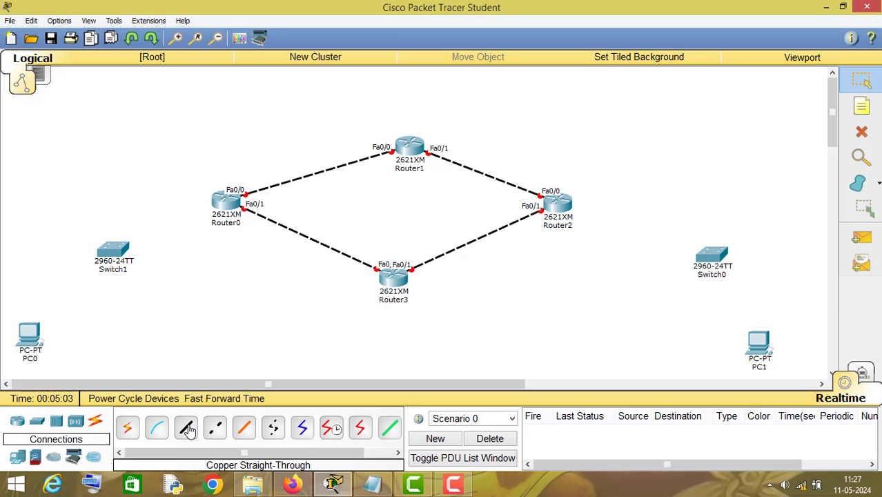
{"action": "left_click", "coordinate": [219, 202]}
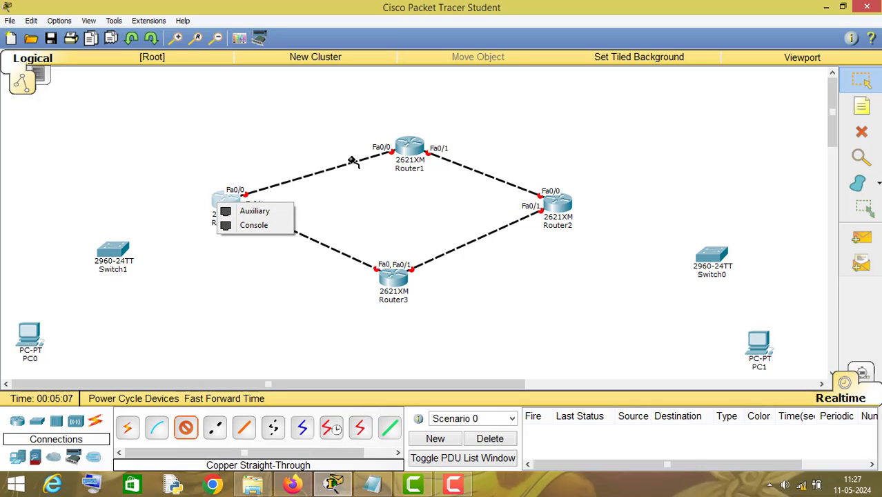
{"action": "left_click", "coordinate": [268, 153]}
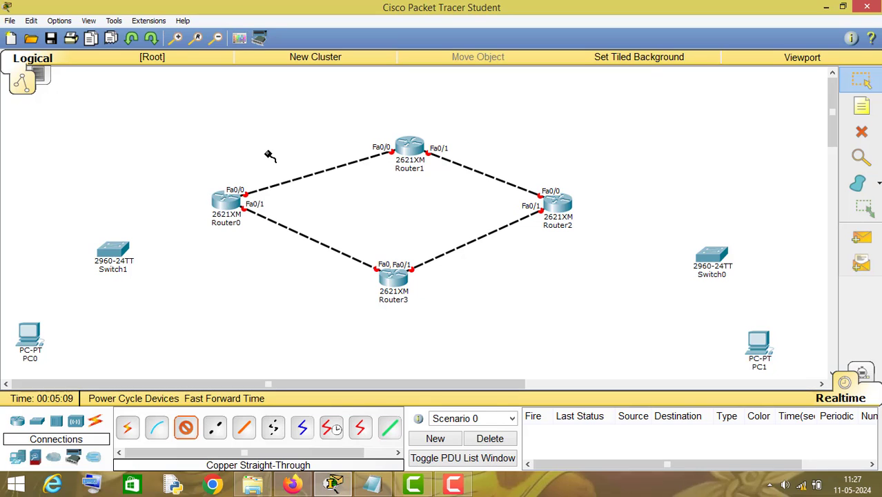
{"action": "left_click", "coordinate": [866, 87]}
- With Router0 powered off, install an NM-4E module in its empty network module slot and close its device window
{"action": "left_click", "coordinate": [224, 201]}
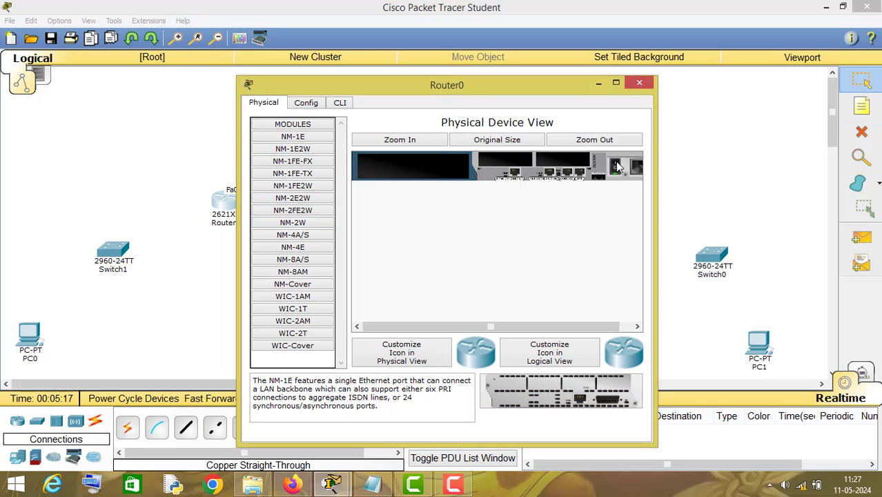
{"action": "left_click_drag", "start_coordinate": [289, 251], "coordinate": [412, 166]}
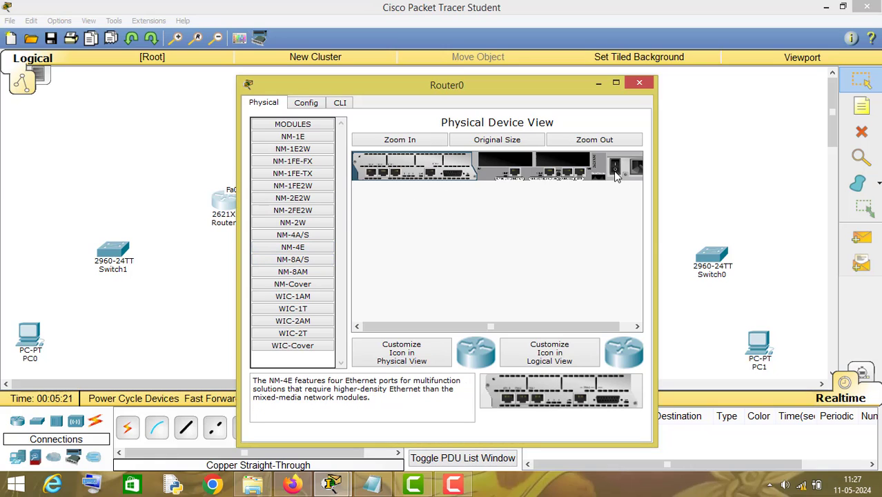
{"action": "left_click", "coordinate": [638, 83]}
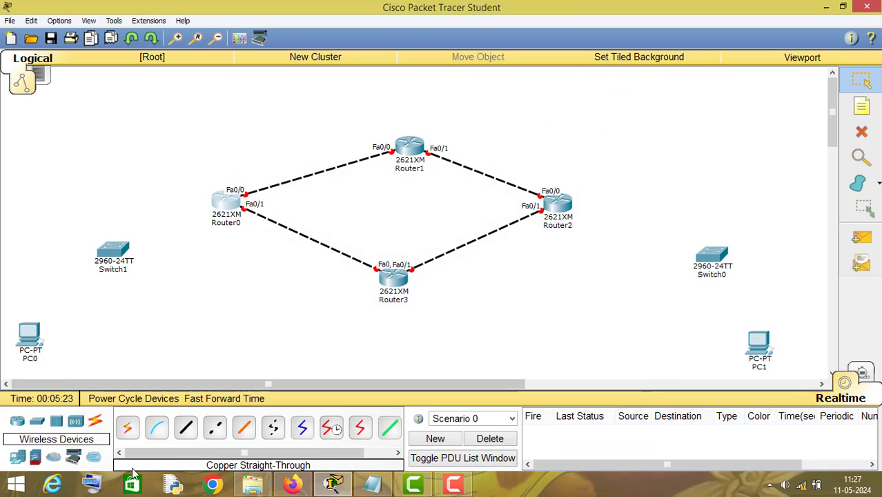
- Connect Router0 Ethernet1/0 to Switch1 FastEthernet0/1 with a copper straight-through cable
{"action": "left_click", "coordinate": [185, 427]}
{"action": "left_click", "coordinate": [223, 206]}
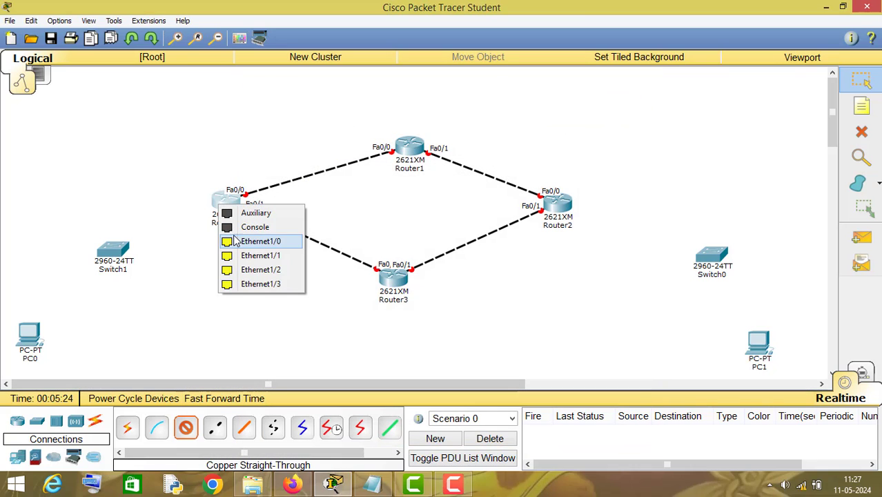
{"action": "left_click", "coordinate": [235, 238]}
{"action": "left_click", "coordinate": [118, 249]}
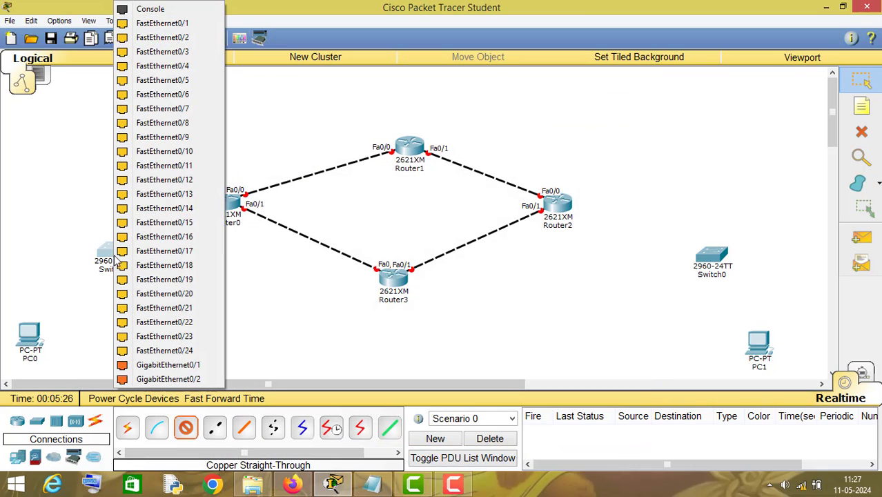
{"action": "left_click", "coordinate": [165, 22]}
- Connect Switch1 FastEthernet0/2 to PC0 FastEthernet0 with a copper straight-through cable
{"action": "left_click", "coordinate": [185, 427]}
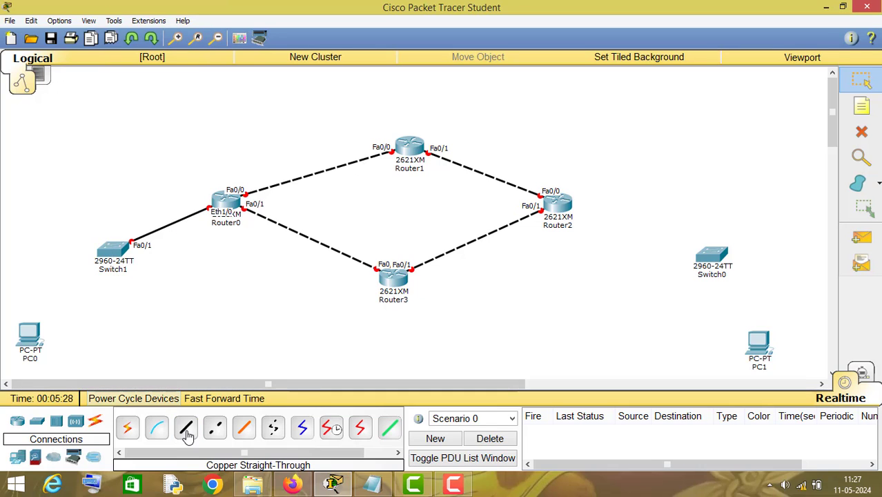
{"action": "left_click", "coordinate": [112, 250]}
{"action": "left_click", "coordinate": [147, 146]}
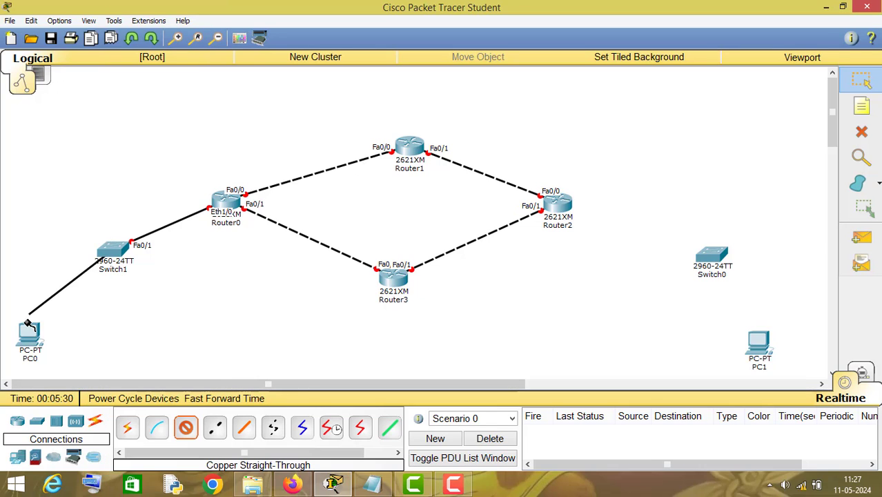
{"action": "left_click", "coordinate": [30, 335]}
{"action": "left_click", "coordinate": [76, 355]}
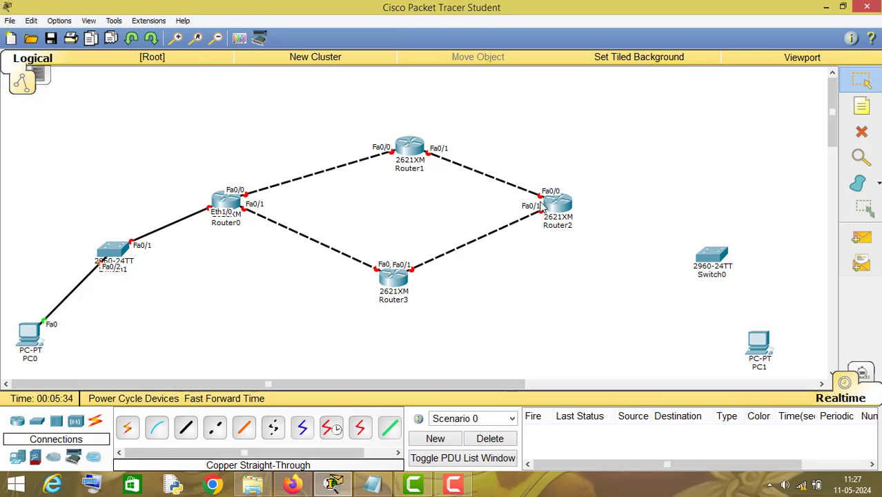
- Install an NM-4E module in Router2's empty network module slot and close its device window
{"action": "left_click", "coordinate": [563, 205]}
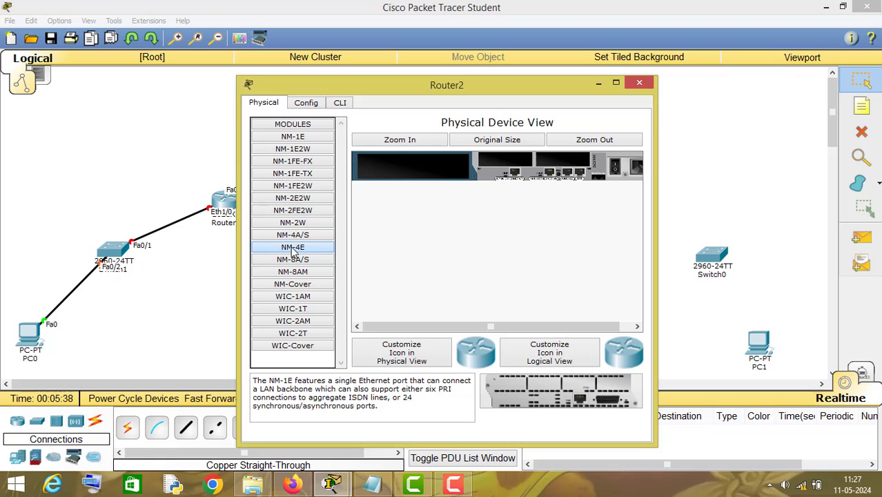
{"action": "left_click_drag", "start_coordinate": [294, 252], "coordinate": [428, 175]}
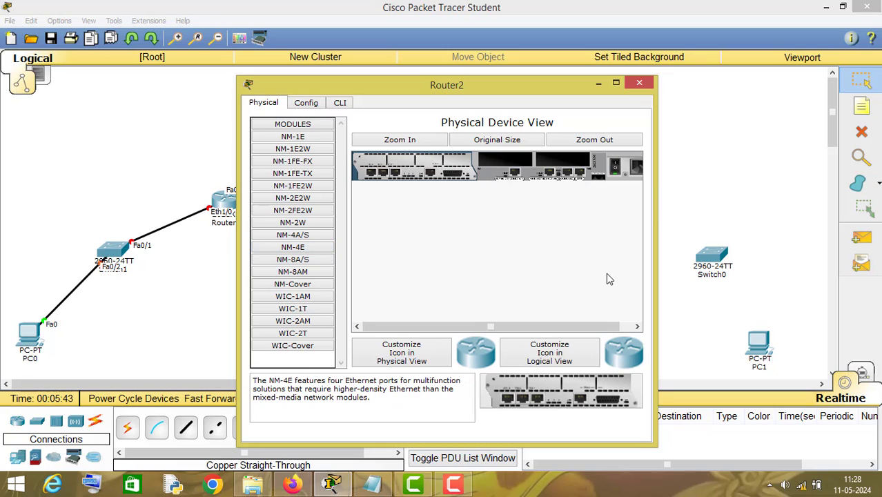
{"action": "left_click", "coordinate": [639, 83]}
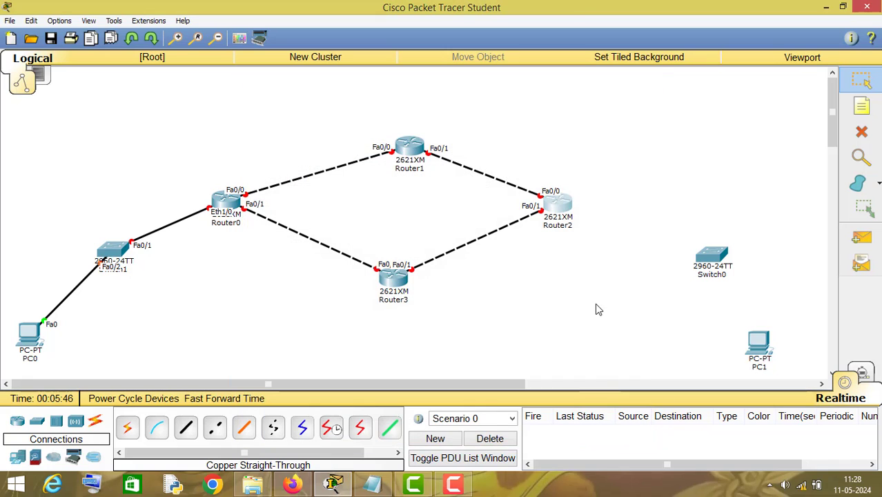
- Connect Router2 Ethernet1/0 to Switch0 FastEthernet0/1 with a copper straight-through cable
{"action": "left_click", "coordinate": [185, 427]}
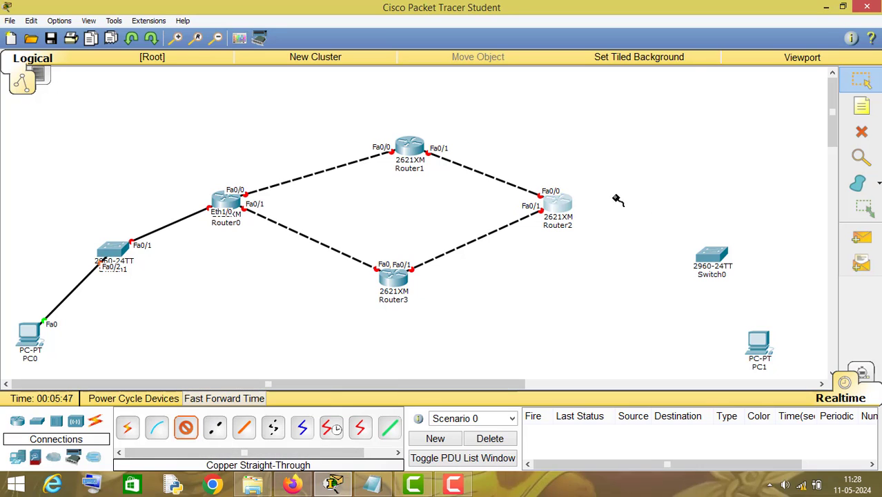
{"action": "left_click", "coordinate": [570, 201]}
{"action": "left_click", "coordinate": [595, 234]}
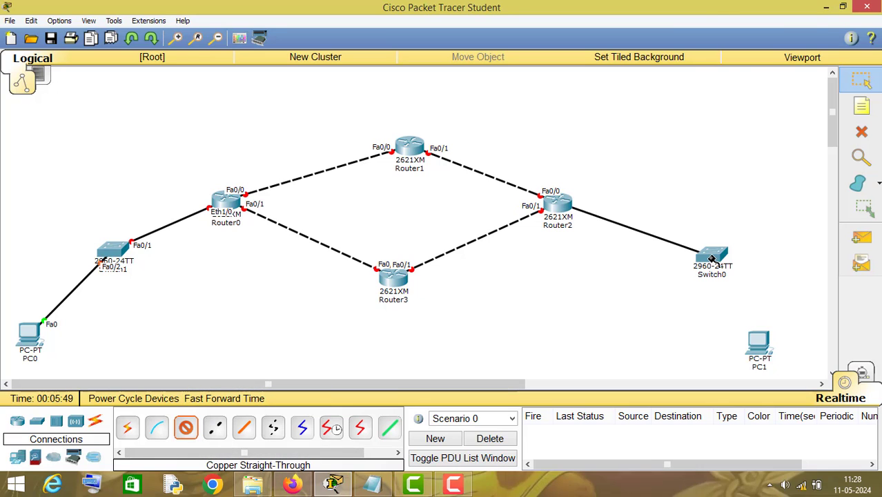
{"action": "left_click", "coordinate": [712, 259]}
{"action": "left_click", "coordinate": [756, 23]}
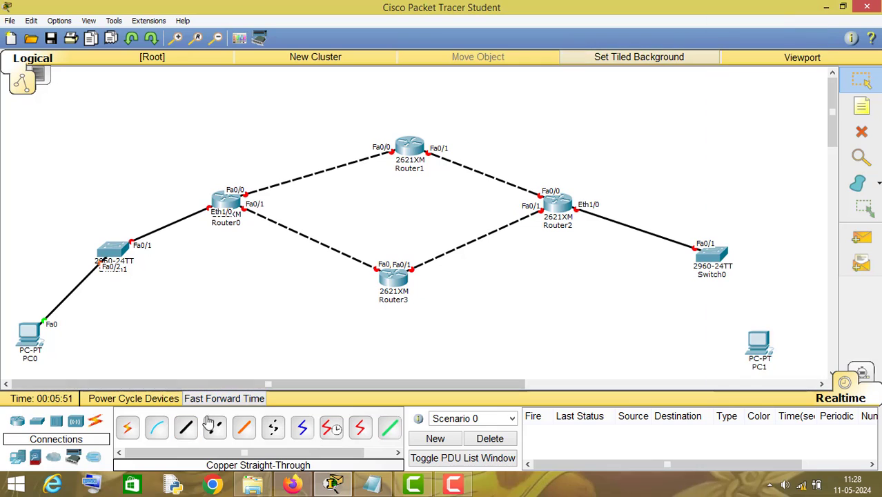
- Connect Switch0 FastEthernet0/2 to PC1 FastEthernet0 with a copper straight-through cable
{"action": "left_click", "coordinate": [185, 427]}
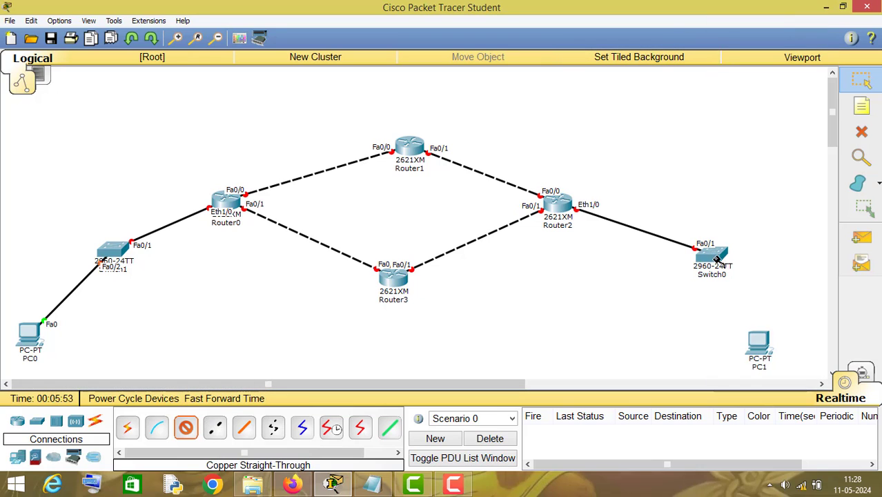
{"action": "left_click", "coordinate": [714, 259]}
{"action": "left_click", "coordinate": [756, 23]}
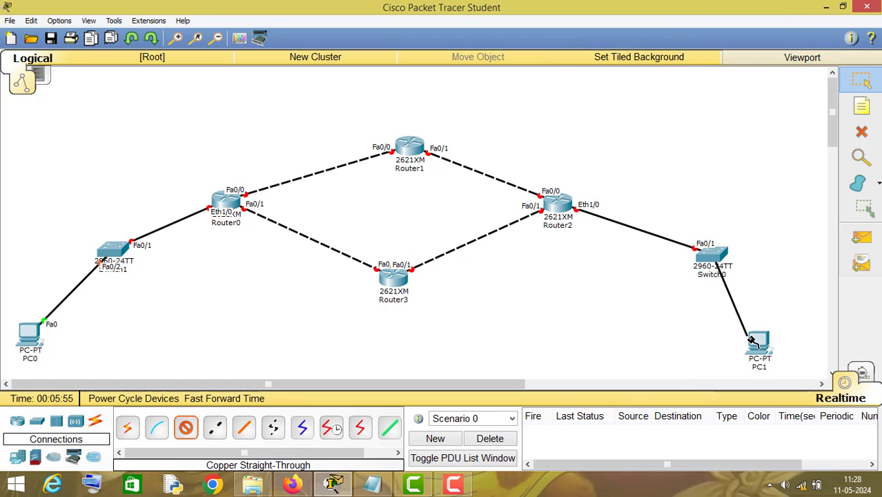
{"action": "left_click", "coordinate": [764, 339]}
{"action": "left_click", "coordinate": [788, 357]}
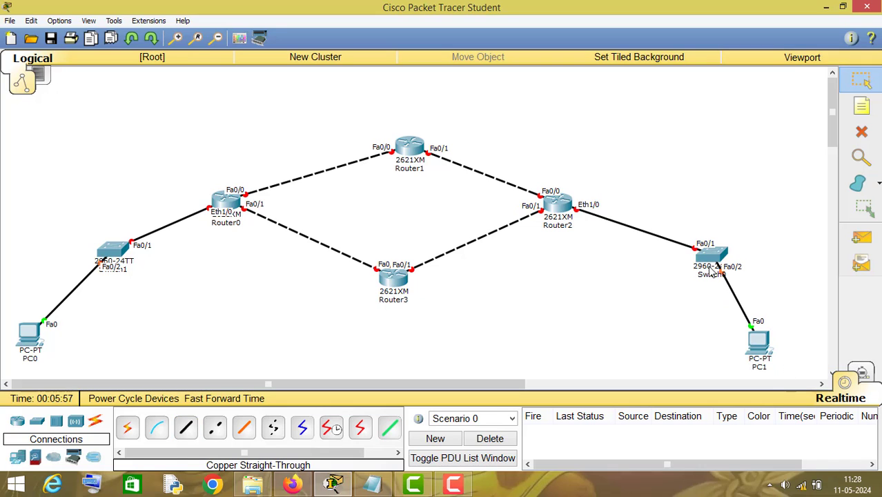
- Tidy the layout by moving both switches inward toward their routers, nudging both PCs upward and raising Router1
{"action": "left_click_drag", "start_coordinate": [710, 266], "coordinate": [646, 273]}
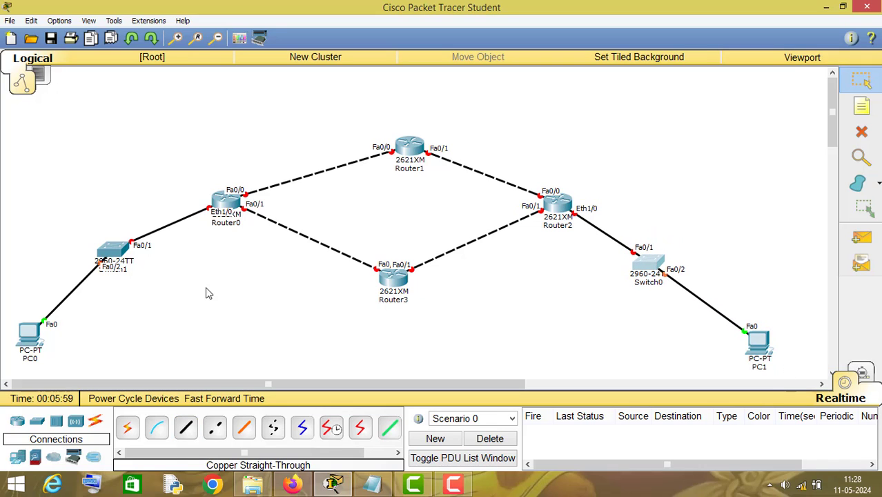
{"action": "left_click_drag", "start_coordinate": [109, 260], "coordinate": [138, 270]}
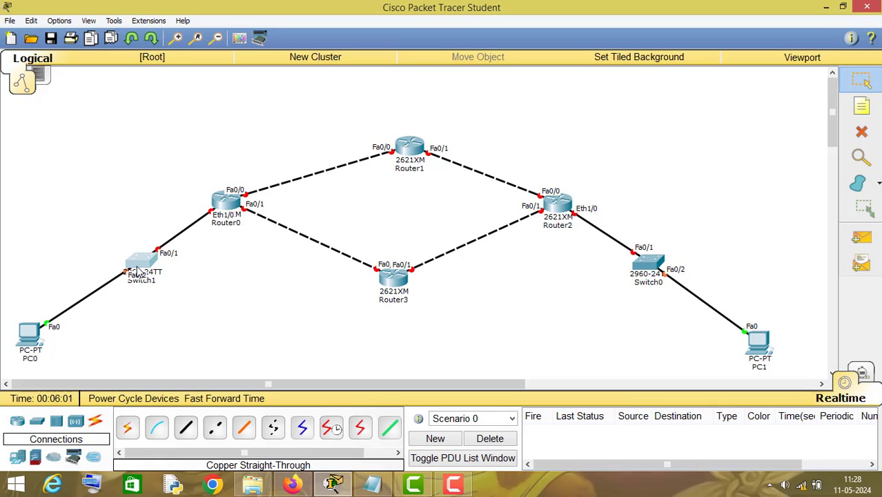
{"action": "left_click_drag", "start_coordinate": [28, 337], "coordinate": [38, 331]}
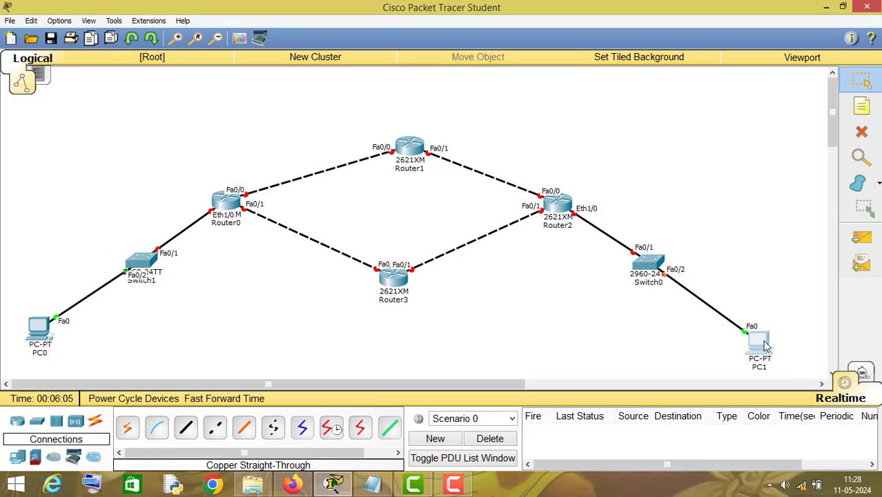
{"action": "left_click_drag", "start_coordinate": [759, 341], "coordinate": [762, 334]}
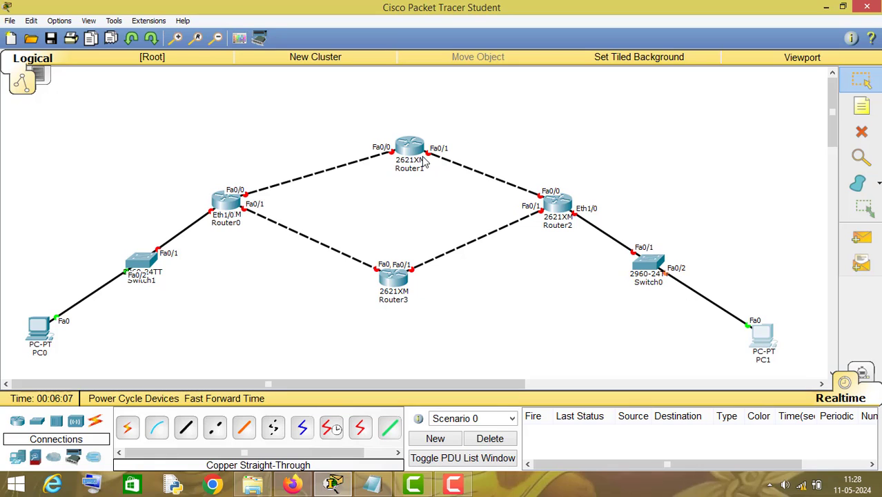
{"action": "left_click_drag", "start_coordinate": [414, 151], "coordinate": [401, 128]}
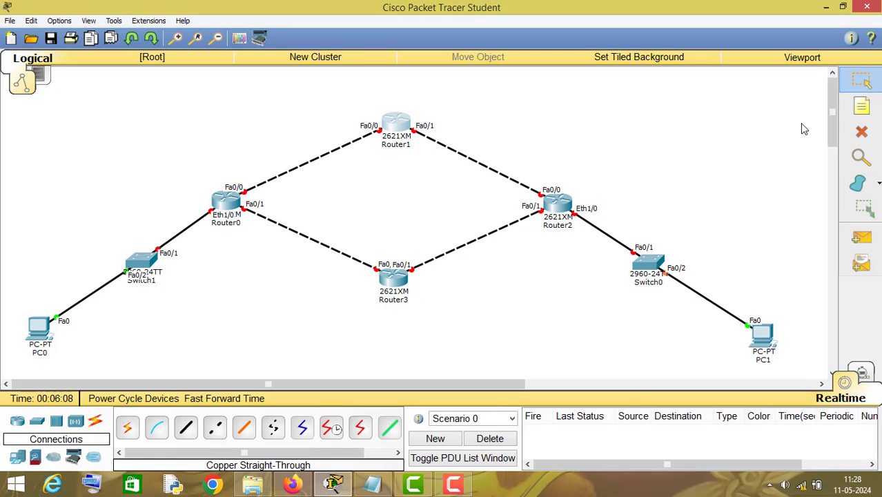
- Add the network notes 10.0.0.0/8 beside Switch1 and 20.0.0.0/8 above the Router0–Router1 link
{"action": "left_click", "coordinate": [861, 105]}
{"action": "left_click", "coordinate": [43, 260]}
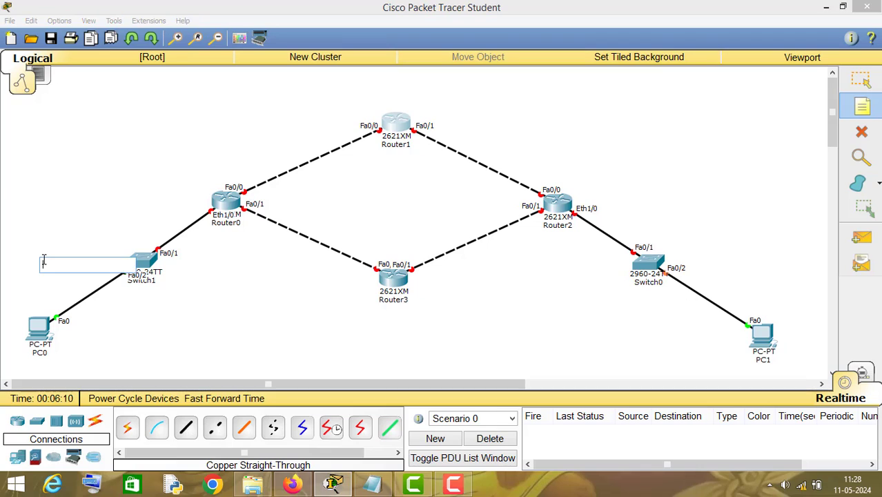
{"action": "type", "text": "10.0.0"}
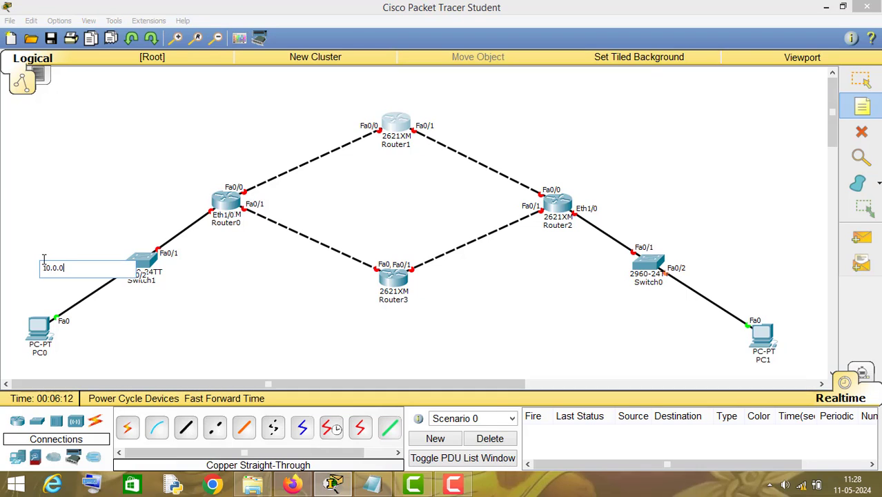
{"action": "type", "text": ".0/8"}
{"action": "left_click", "coordinate": [256, 150]}
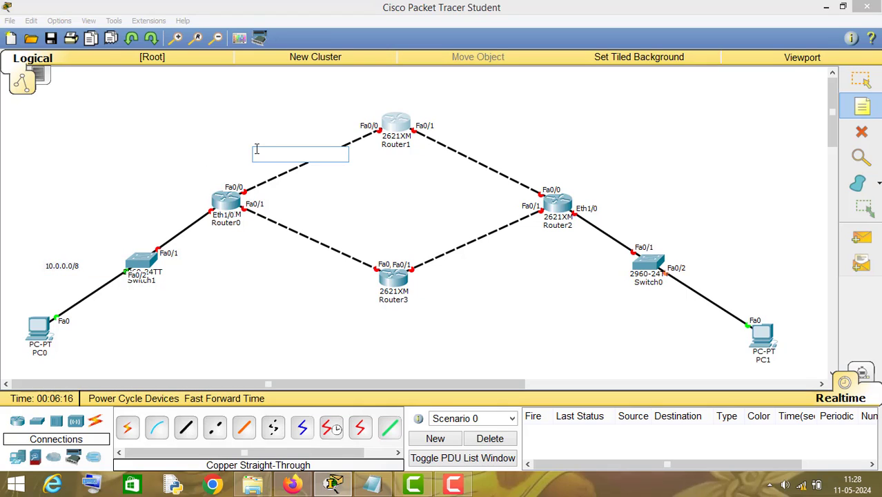
{"action": "type", "text": "20.0.0.0"}
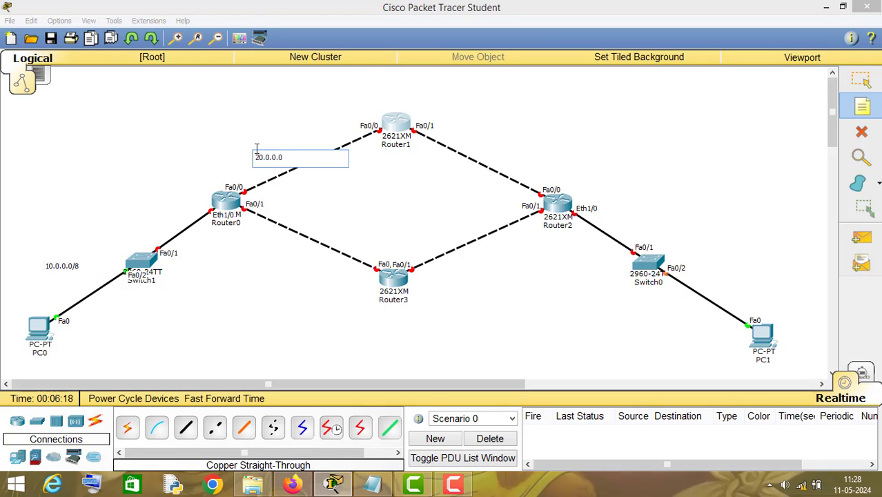
{"action": "type", "text": "/8"}
- Add the network notes 30.0.0.0/8 above the Router1–Router2 link and 40.0.0.0/8 below the Router2–Router3 link
{"action": "left_click", "coordinate": [455, 138]}
{"action": "type", "text": "30.0.0"}
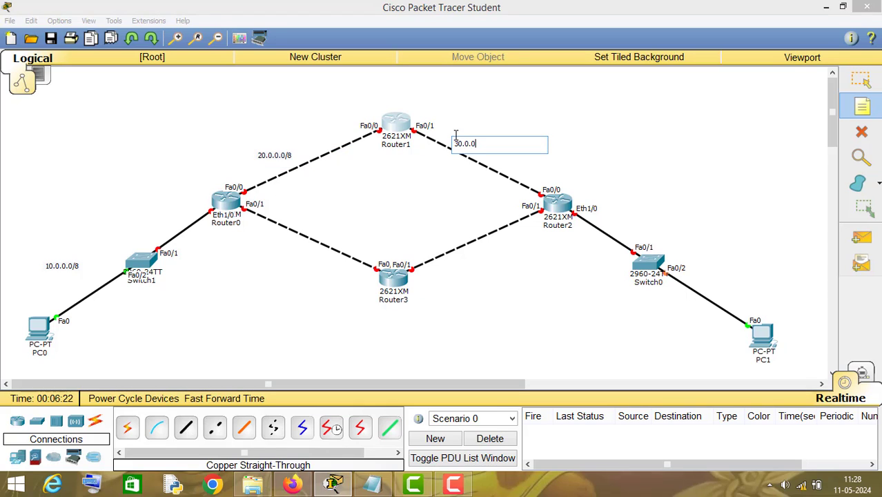
{"action": "type", "text": ".0//"}
{"action": "left_click", "coordinate": [463, 267]}
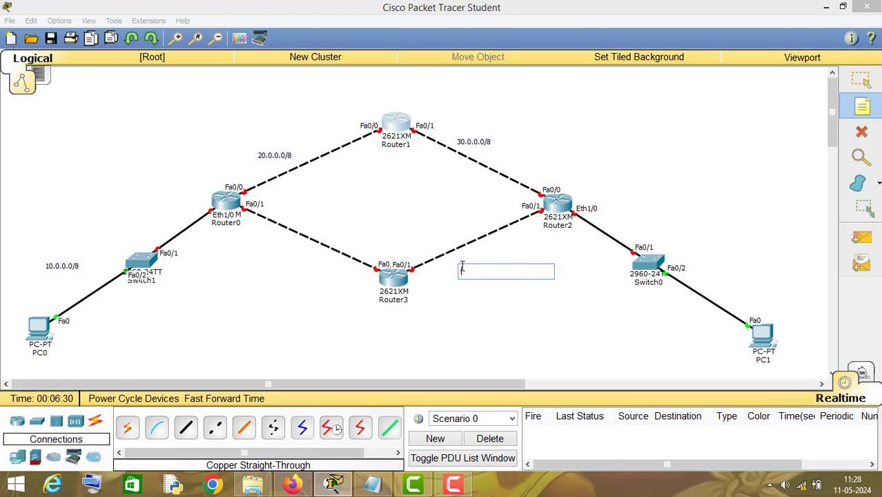
{"action": "type", "text": "40.0.0.0/8"}
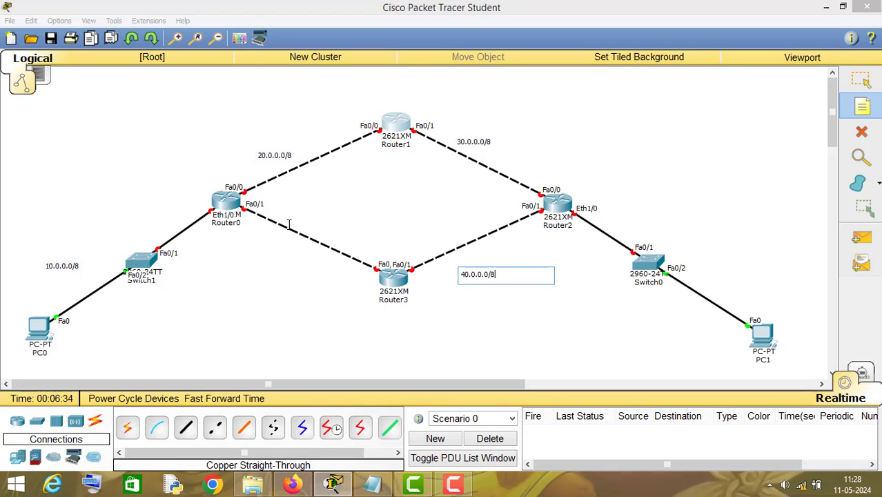
- Add the network notes 50.0.0.0/8 below the Router0–Router3 link and 60.0.0.0/8 above Switch0
{"action": "left_click", "coordinate": [264, 242]}
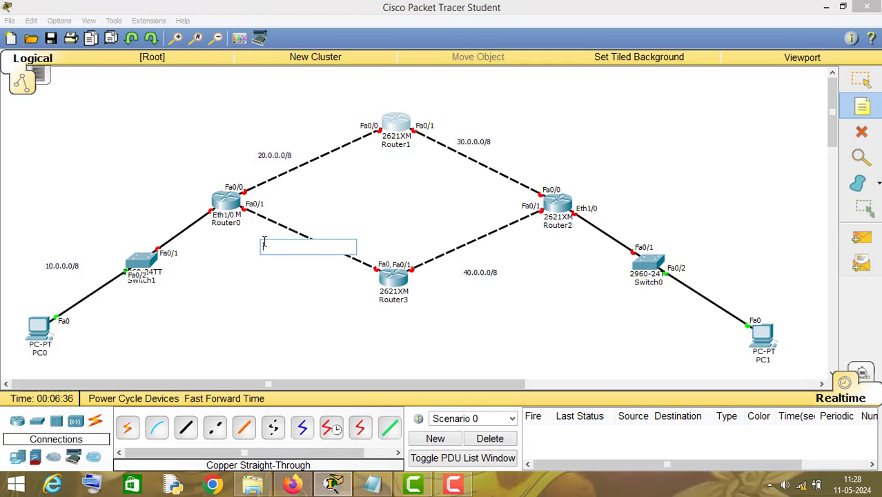
{"action": "type", "text": "50.0.0.0/8"}
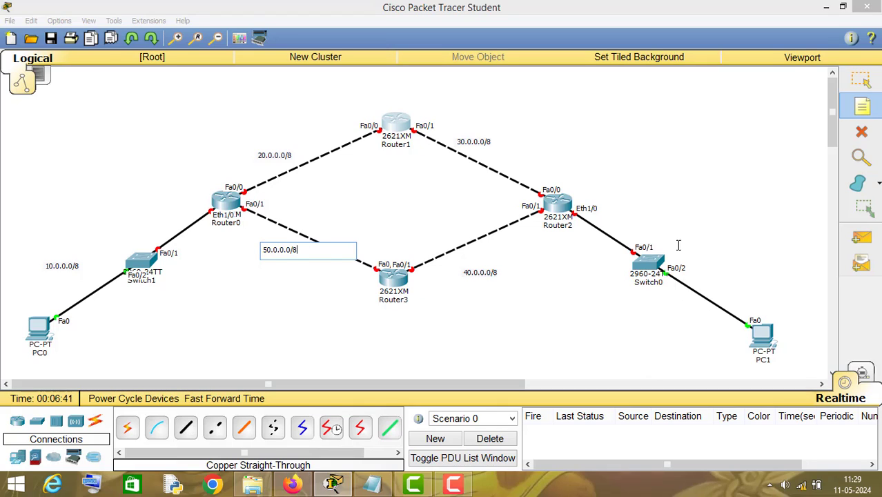
{"action": "left_click", "coordinate": [671, 241]}
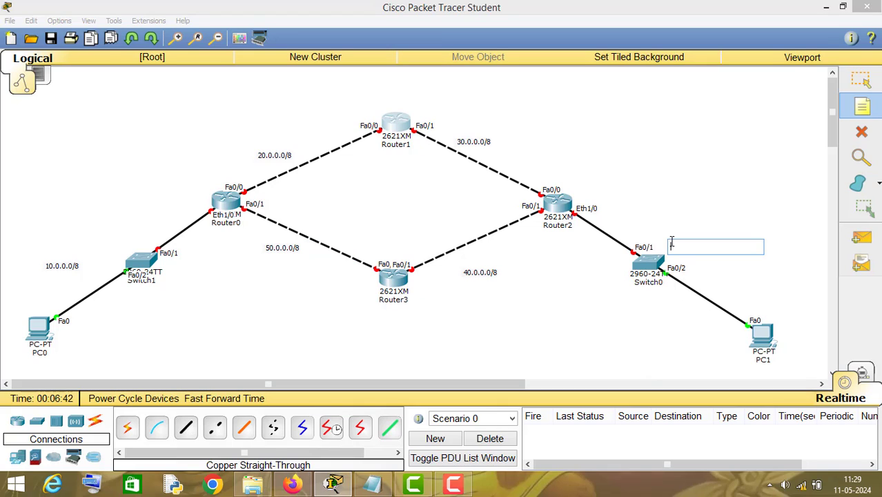
{"action": "type", "text": "60.0"}
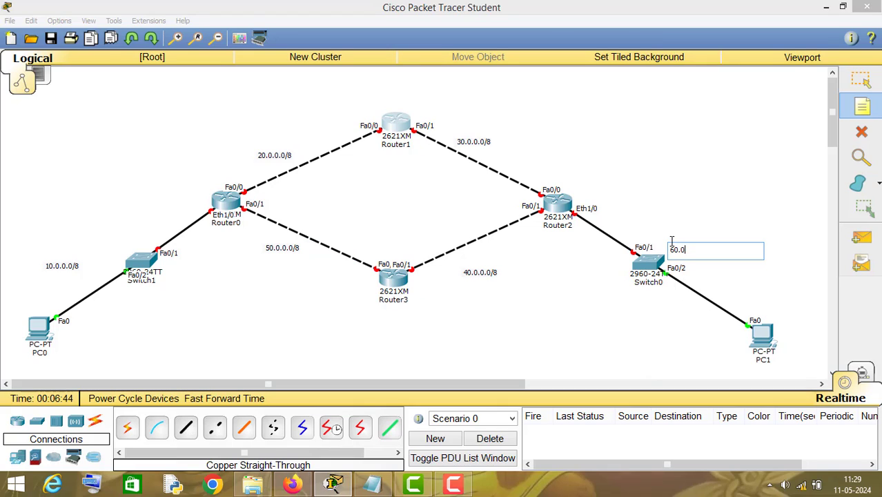
{"action": "type", "text": ".0.0/8"}
- Return to selection mode and move Router1 slightly higher above the rest of the ring
{"action": "left_click", "coordinate": [861, 80]}
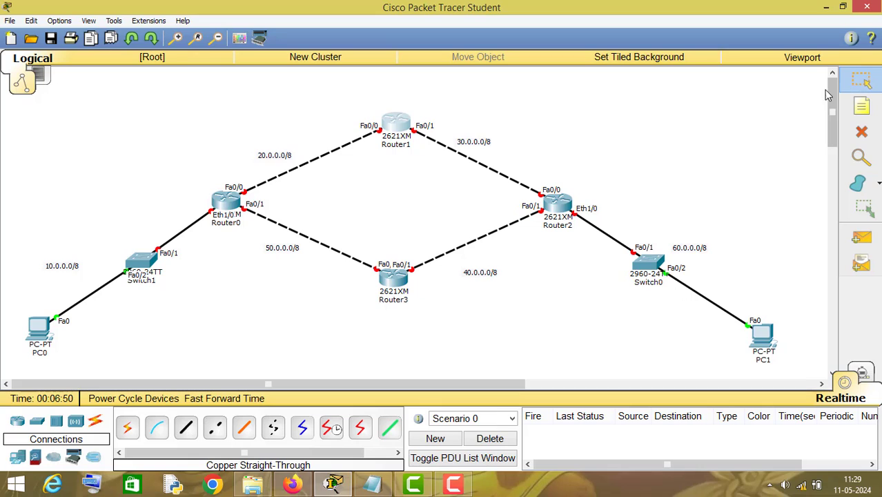
{"action": "mouse_move", "coordinate": [401, 129]}
{"action": "left_mouse_down"}
{"action": "mouse_move", "coordinate": [390, 121]}
{"action": "mouse_move", "coordinate": [398, 123]}
{"action": "left_mouse_up"}
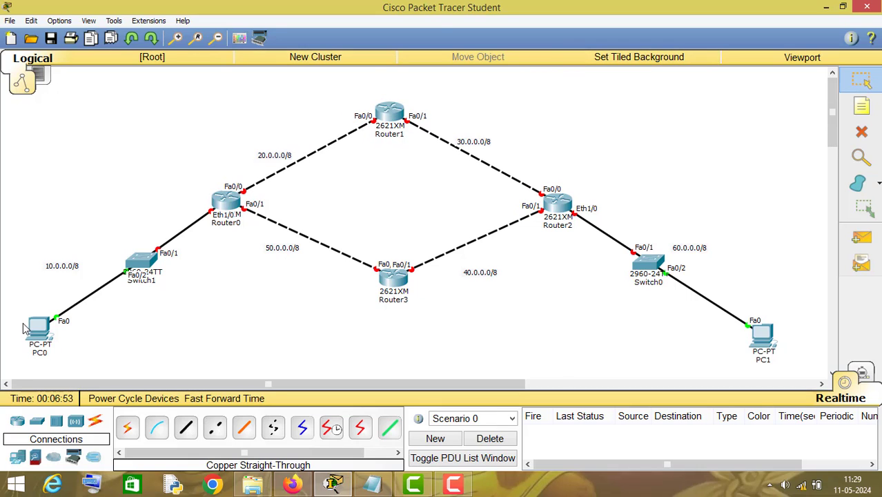
- Open PC0's IP configuration and enter the static address 10.0.0.1 with subnet mask 255.0.0.0
{"action": "left_click_drag", "start_coordinate": [41, 330], "coordinate": [43, 330]}
{"action": "left_click", "coordinate": [56, 340]}
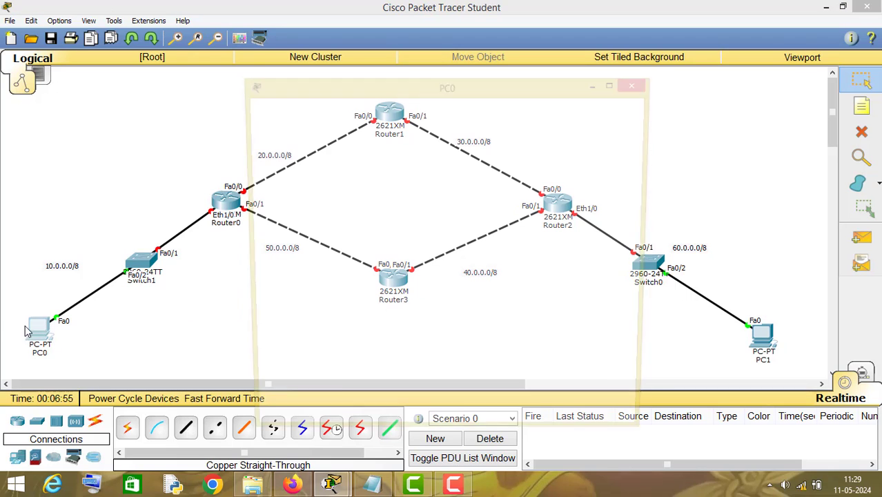
{"action": "left_click", "coordinate": [348, 102]}
{"action": "left_click", "coordinate": [289, 142]}
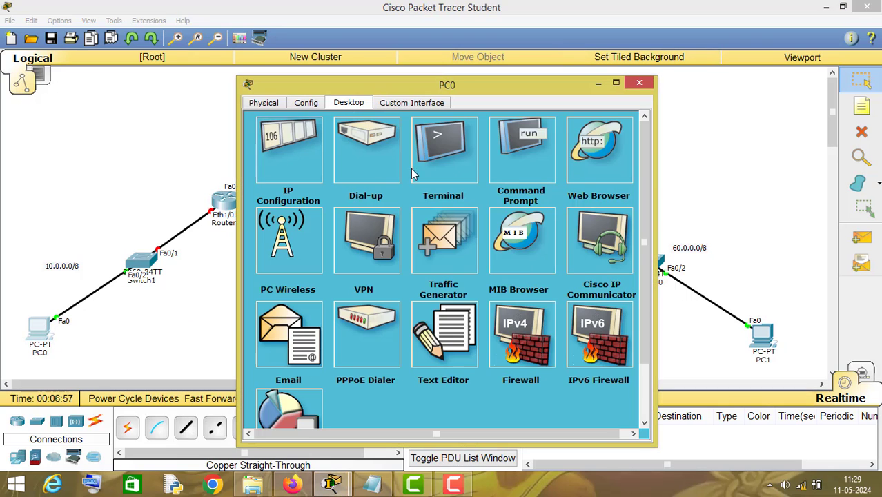
{"action": "type", "text": "10.0.0.1"}
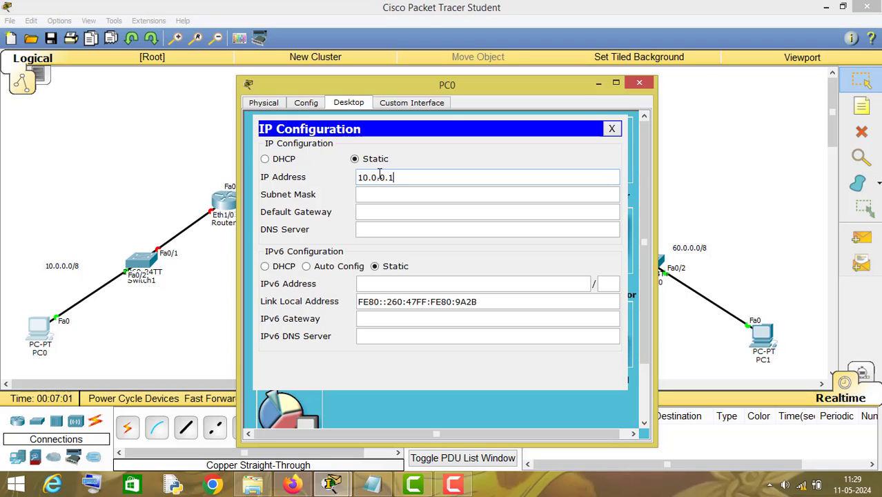
{"action": "key", "text": "Tab"}
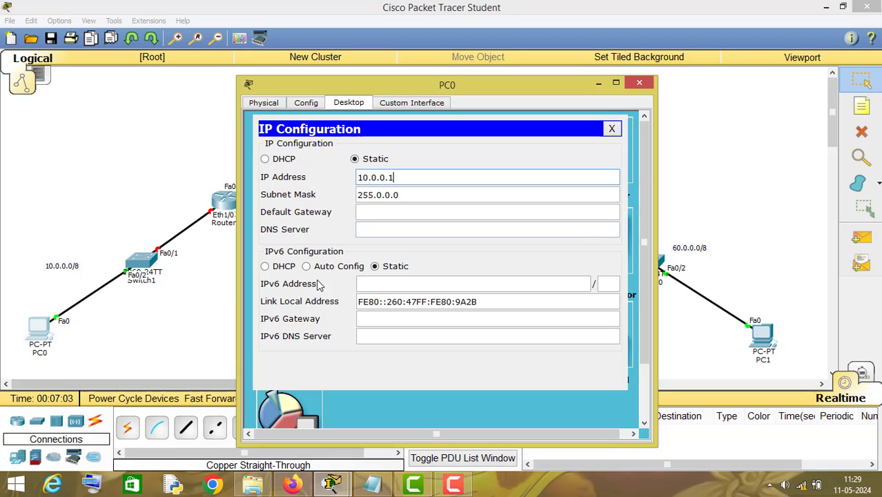
{"action": "left_click", "coordinate": [381, 213]}
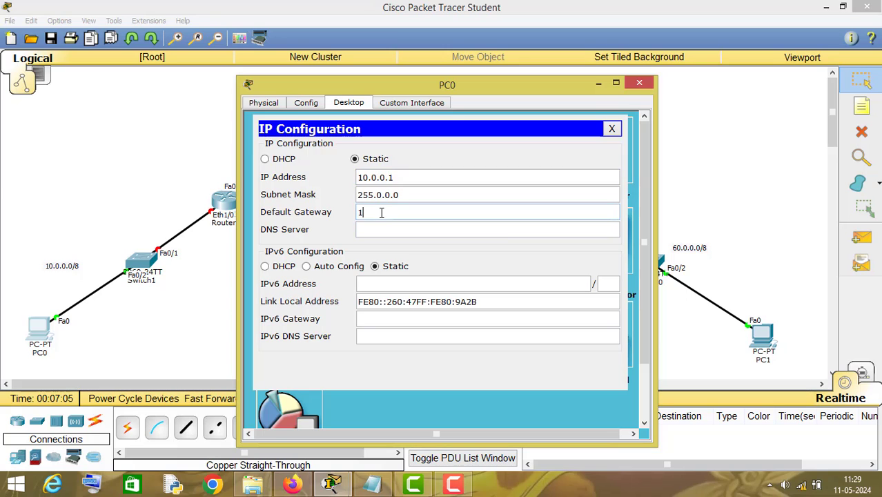
{"action": "left_click", "coordinate": [397, 178]}
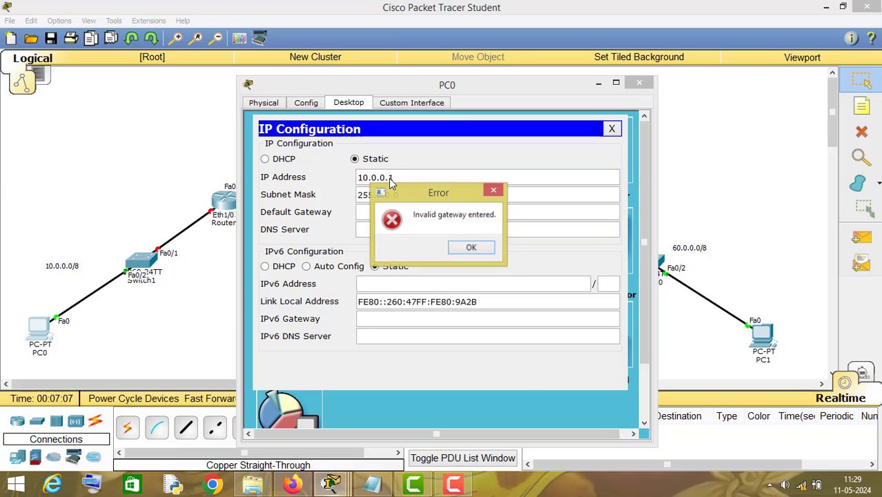
{"action": "left_click", "coordinate": [472, 247]}
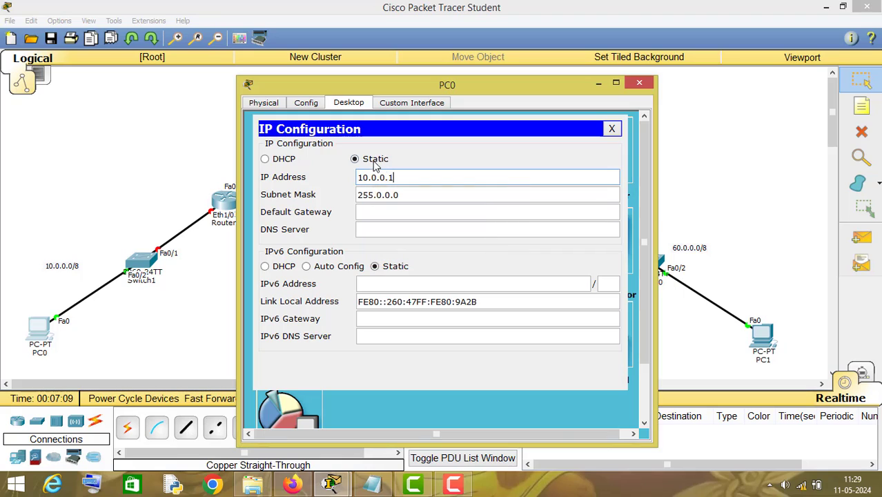
- Change PC0's IP address to 10.0.0.2, set its default gateway to 10.0.0.1 and close its window
{"action": "double_click", "coordinate": [390, 177]}
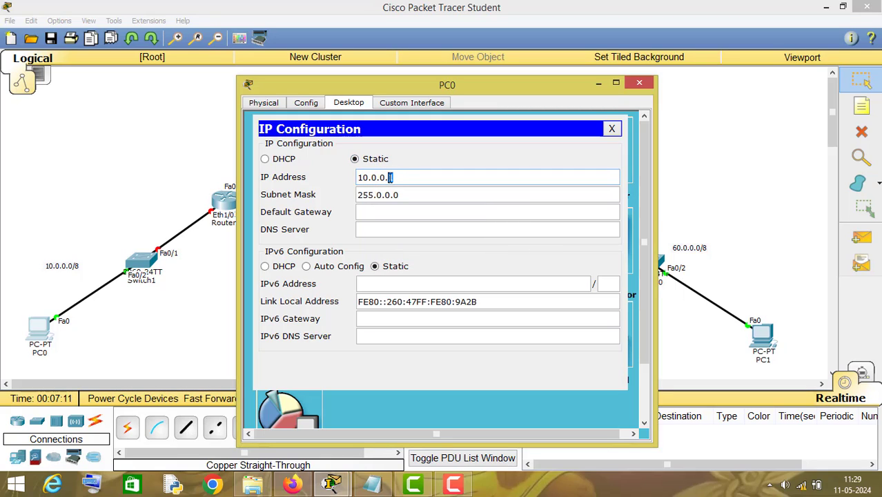
{"action": "type", "text": "2"}
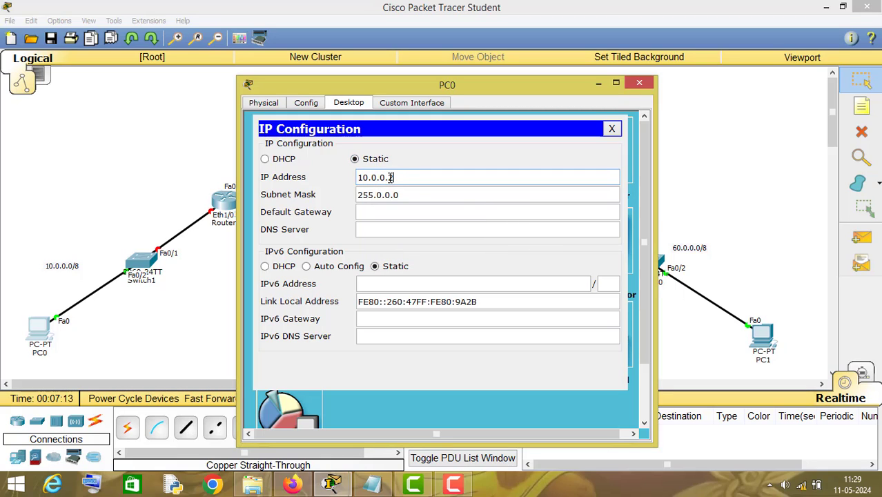
{"action": "left_click", "coordinate": [392, 216]}
{"action": "type", "text": "10.0.0.1"}
{"action": "left_click", "coordinate": [639, 82]}
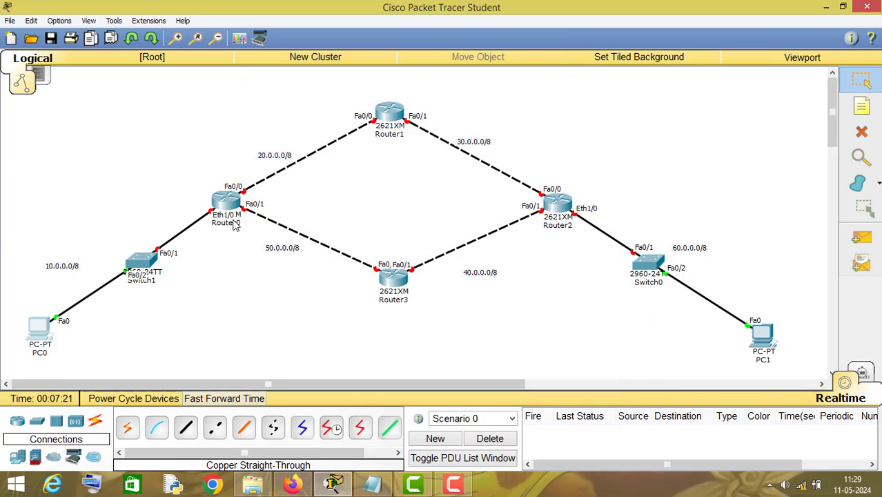
- On Router0's command line, decline the initial configuration dialog and enter global configuration mode with en and config t
{"action": "left_click", "coordinate": [224, 198]}
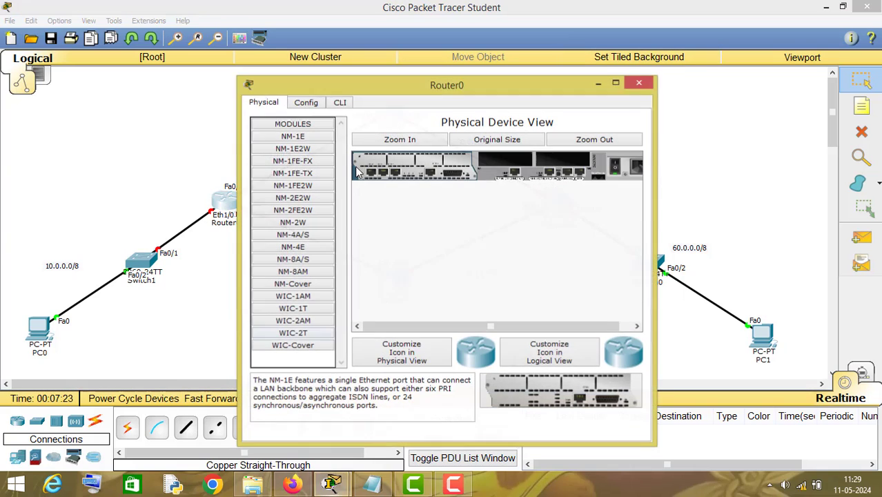
{"action": "left_click", "coordinate": [339, 103]}
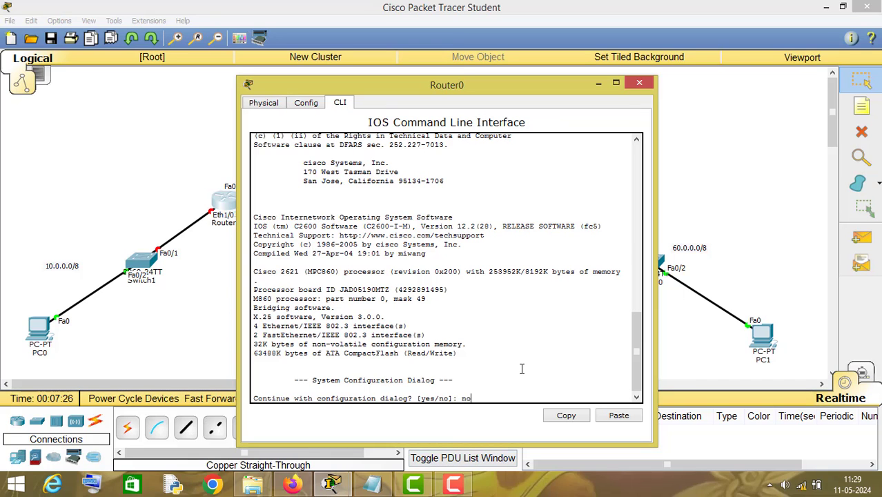
{"action": "key", "text": "Return"}
{"action": "key", "text": "Return"}
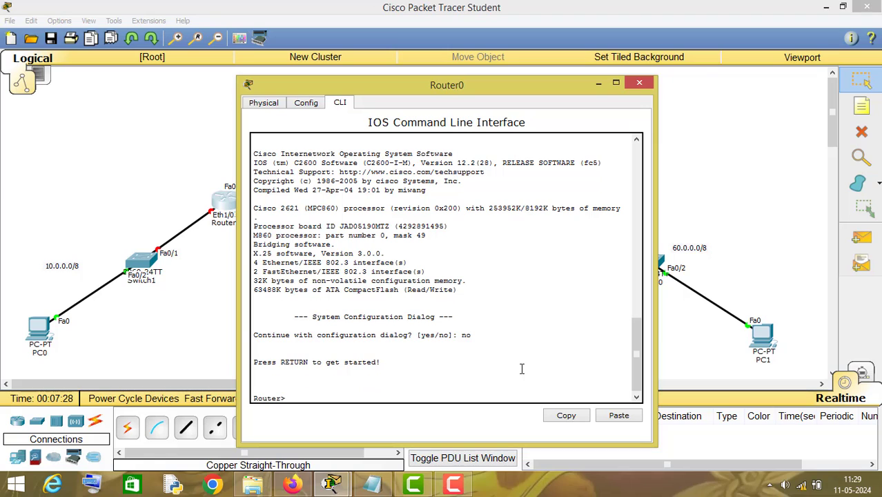
{"action": "type", "text": "en"}
{"action": "key", "text": "Return"}
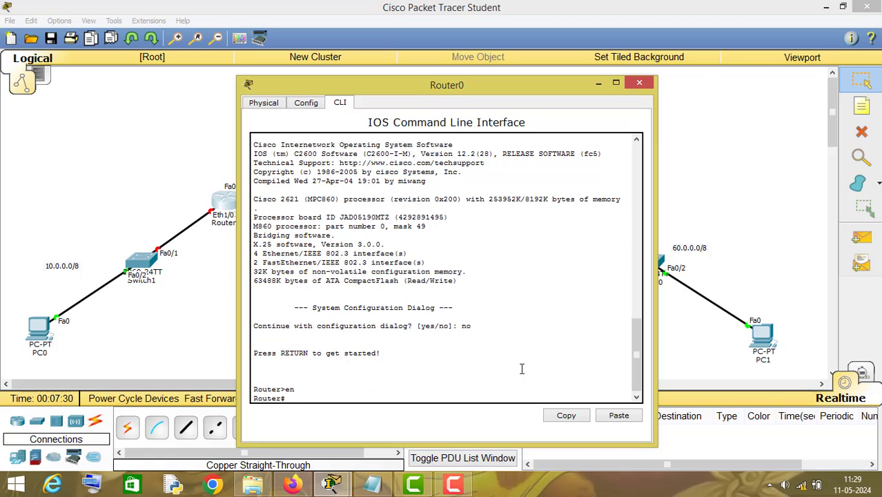
{"action": "type", "text": "config"}
{"action": "type", "text": " t"}
{"action": "key", "text": "Return"}
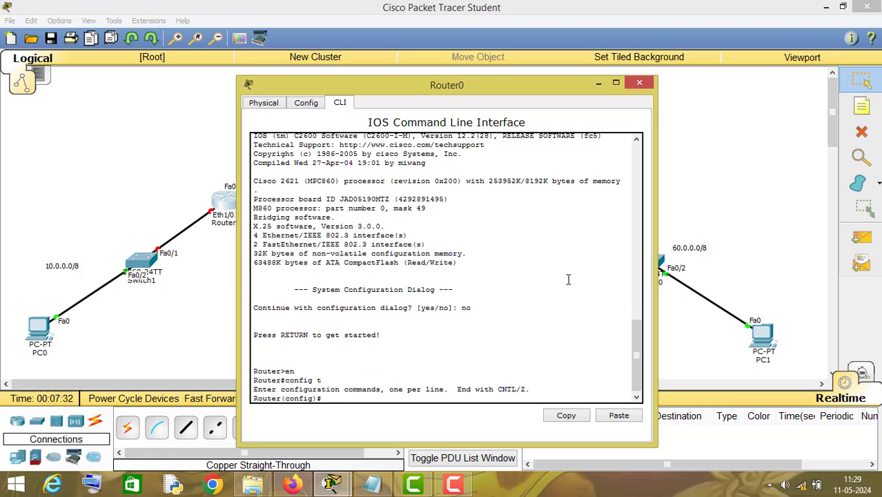
- Assign 10.0.0.1 with mask 255.0.0.0 to Router0's eth1/0 interface, enable it with no shut and exit the interface
{"action": "left_click_drag", "start_coordinate": [488, 86], "coordinate": [650, 70]}
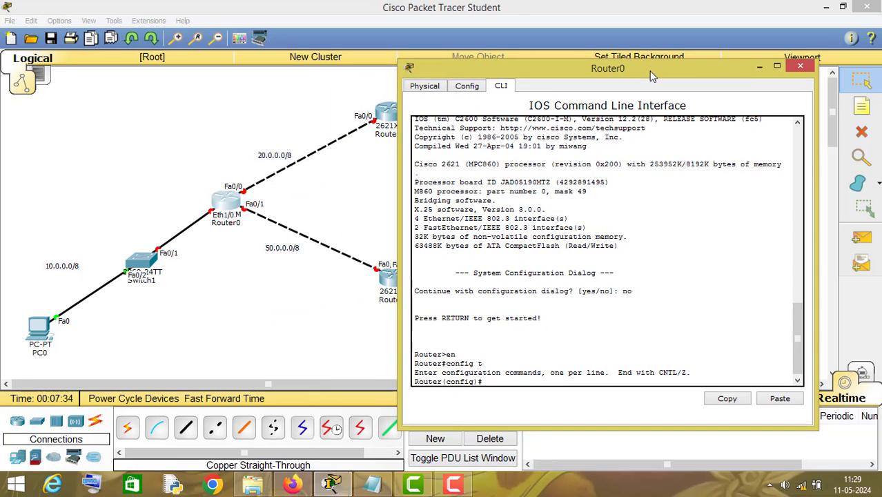
{"action": "type", "text": "int eth1/0"}
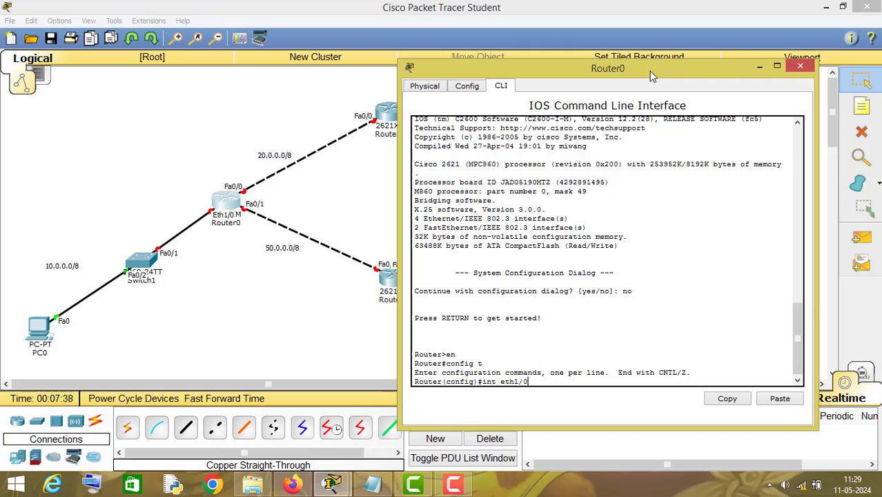
{"action": "key", "text": "Return"}
{"action": "type", "text": "ip"}
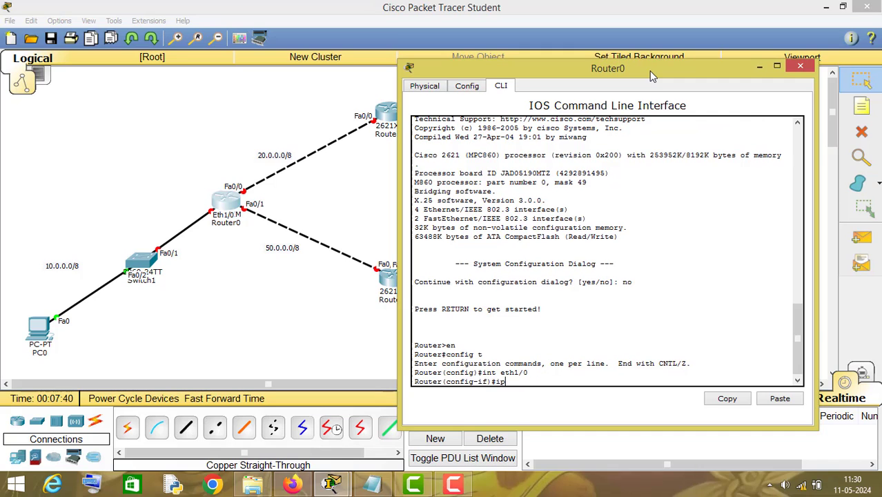
{"action": "type", "text": " address"}
{"action": "type", "text": "10.0.0.1 255.0.0."}
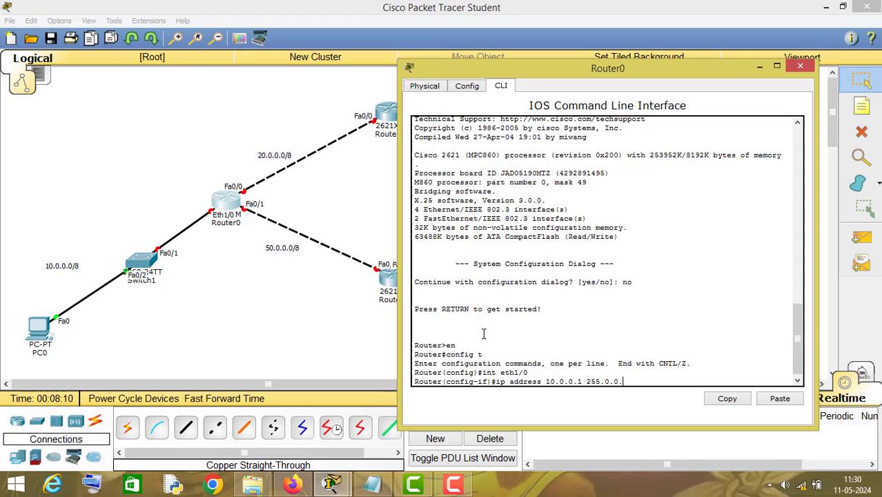
{"action": "type", "text": "0"}
{"action": "key", "text": "Return"}
{"action": "type", "text": "no shut"}
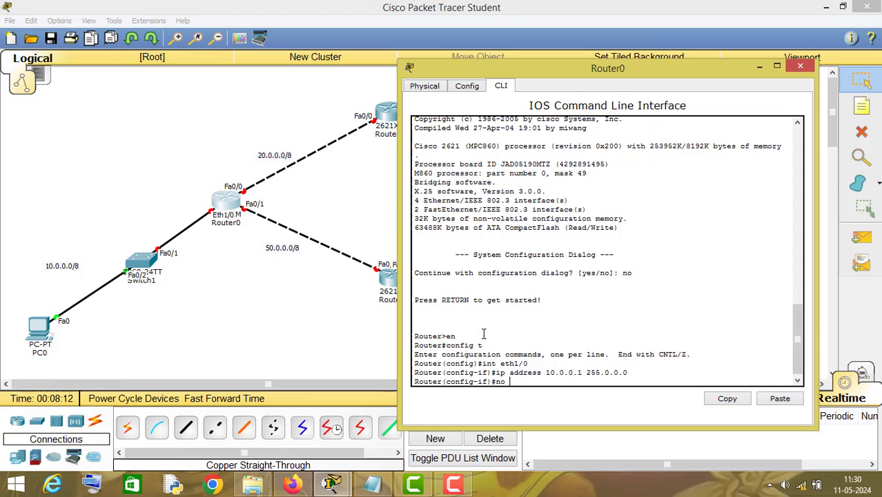
{"action": "key", "text": "Return"}
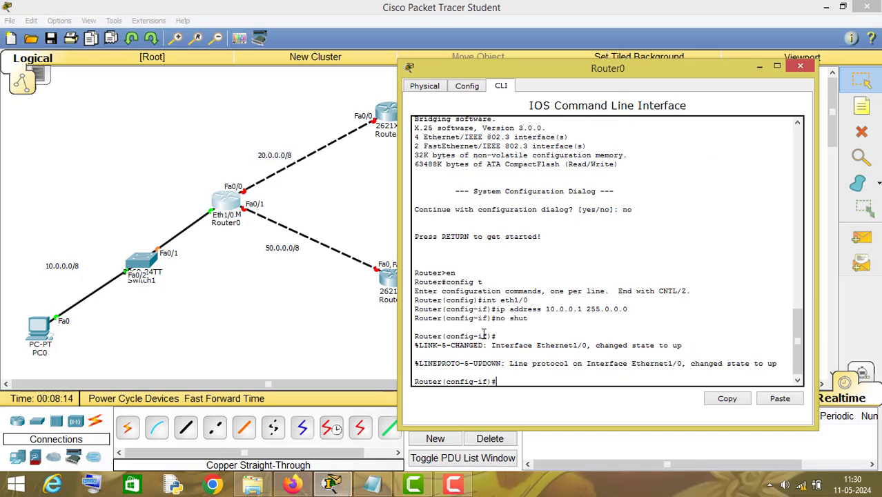
{"action": "type", "text": "exit"}
{"action": "key", "text": "Return"}
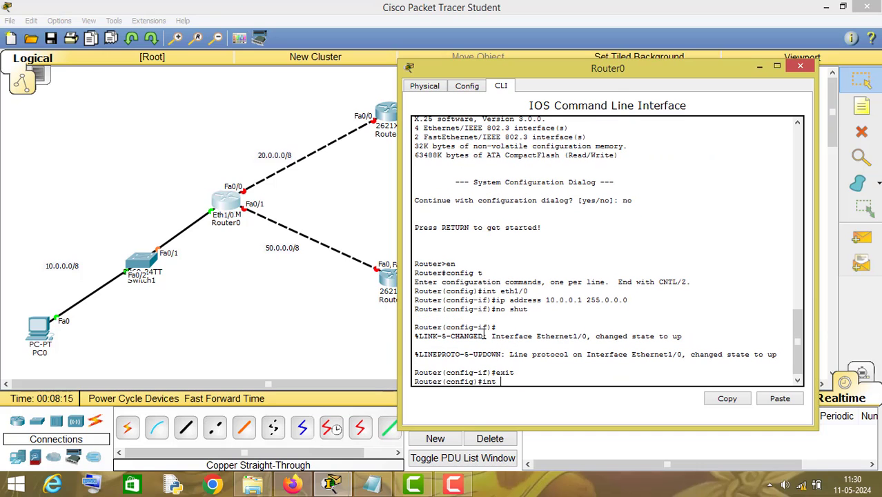
- Assign 20.0.0.1 with mask 255.0.0.0 to Router0's fa0/0 interface, enable it with no shut and exit the interface
{"action": "type", "text": "int fa0/0"}
{"action": "key", "text": "Return"}
{"action": "type", "text": "ip ad"}
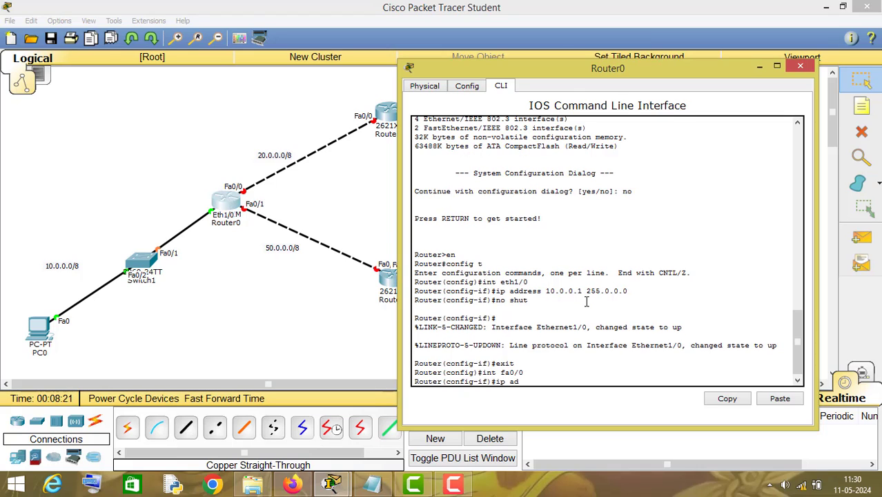
{"action": "type", "text": "dress 20.0.0.1 255.0.0 255."}
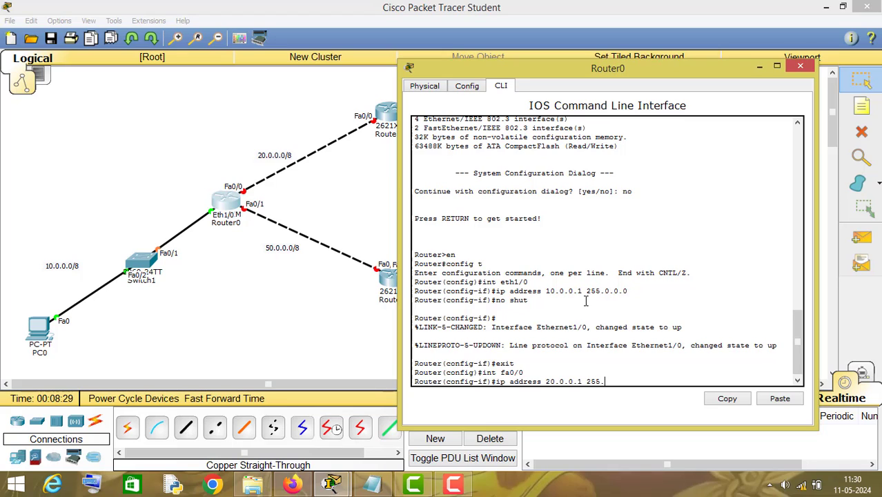
{"action": "type", "text": "0.0.0"}
{"action": "key", "text": "Return"}
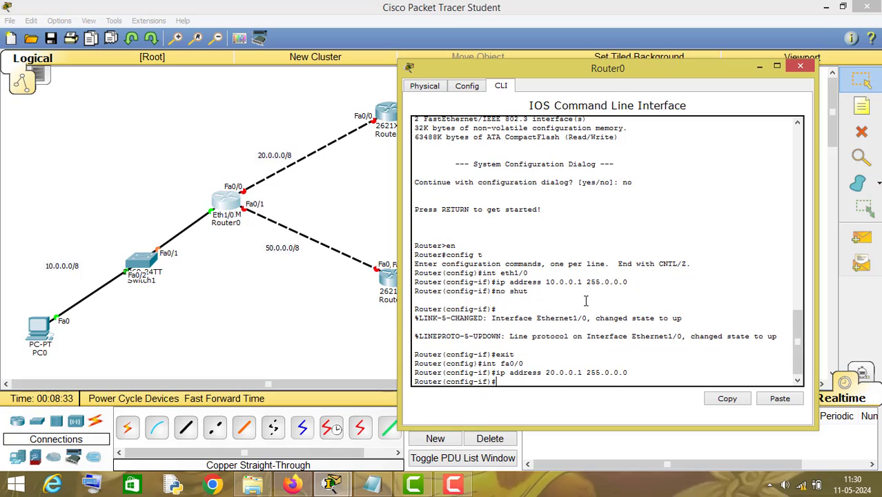
{"action": "type", "text": "no shut"}
{"action": "key", "text": "Return"}
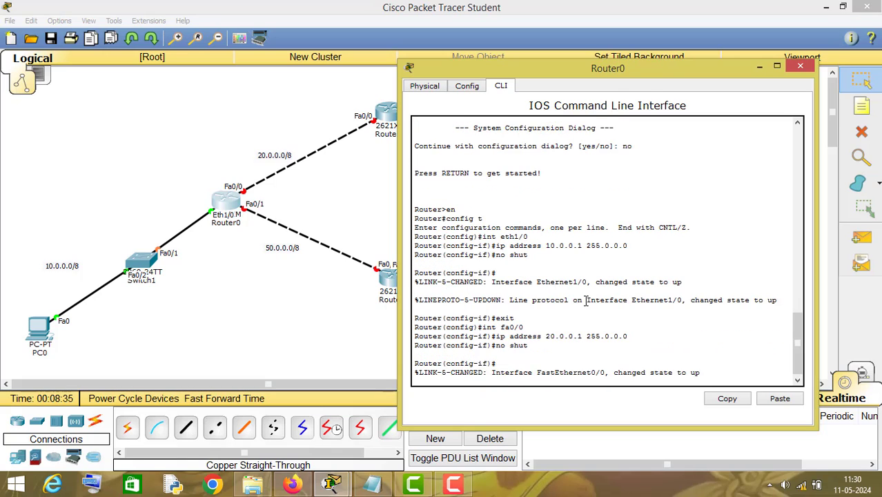
{"action": "type", "text": "exit"}
{"action": "key", "text": "Return"}
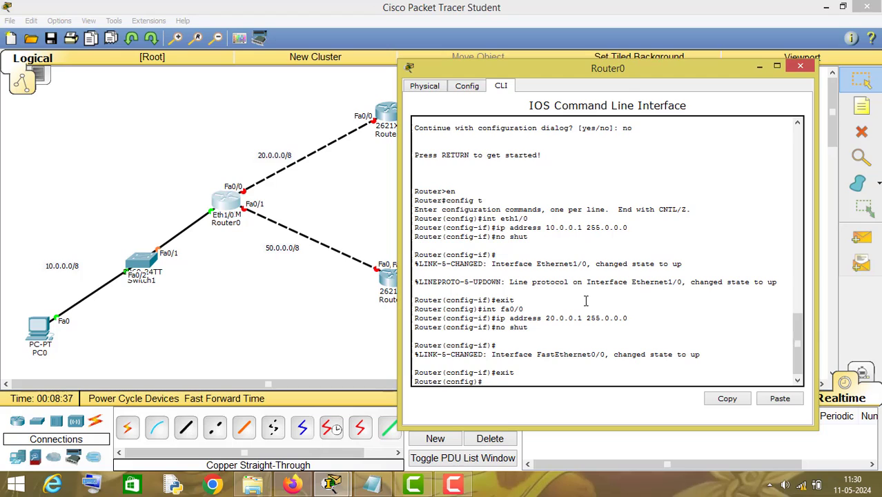
- Assign 50.0.0.1 with mask 255.0.0.0 to Router0's fa0/1 interface, enable it with no shut and close the router window
{"action": "type", "text": "int fa0/1"}
{"action": "key", "text": "Return"}
{"action": "type", "text": "ip addre"}
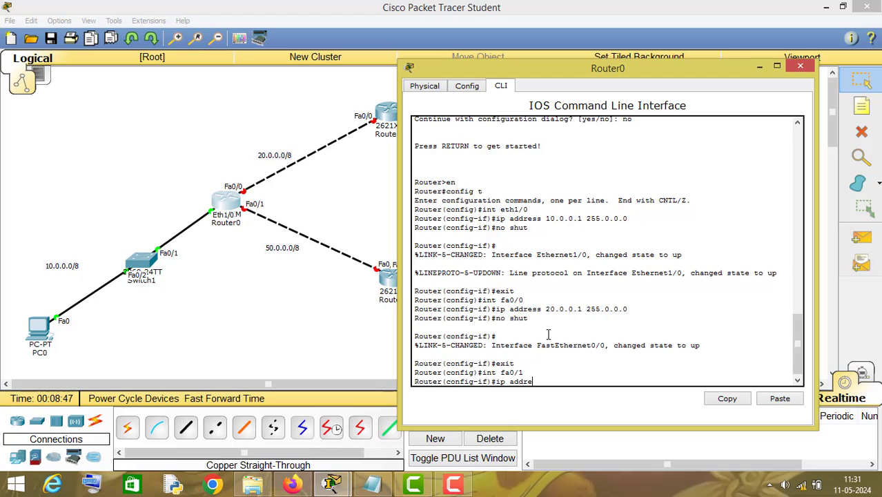
{"action": "type", "text": "ss 50.0.0.1 255.0.0.0"}
{"action": "key", "text": "Return"}
{"action": "type", "text": "no shut"}
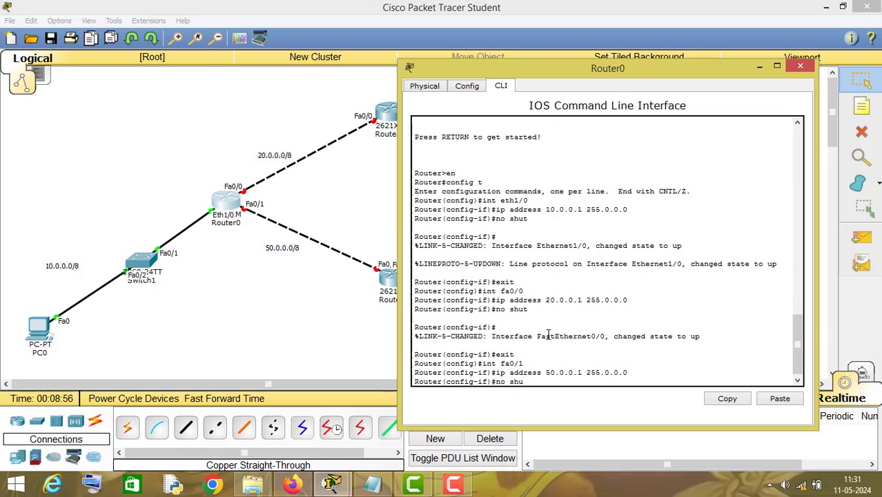
{"action": "key", "text": "Return"}
{"action": "type", "text": "exit"}
{"action": "key", "text": "Return"}
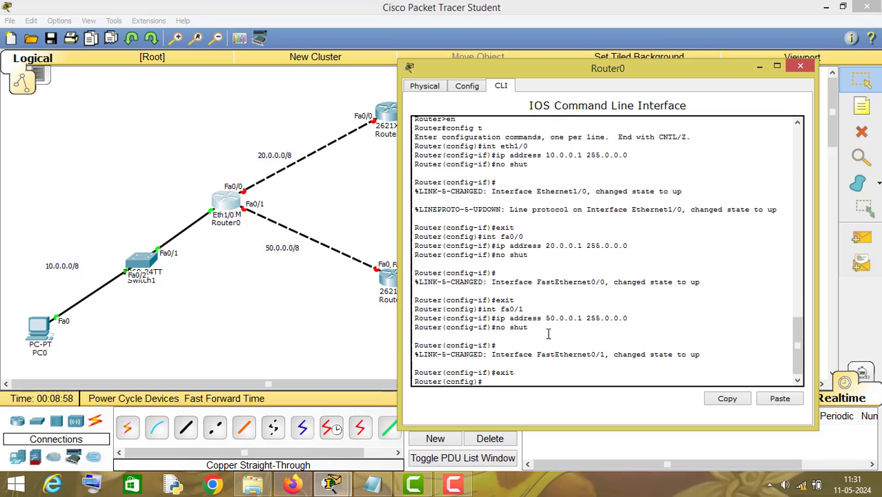
{"action": "left_click", "coordinate": [799, 66]}
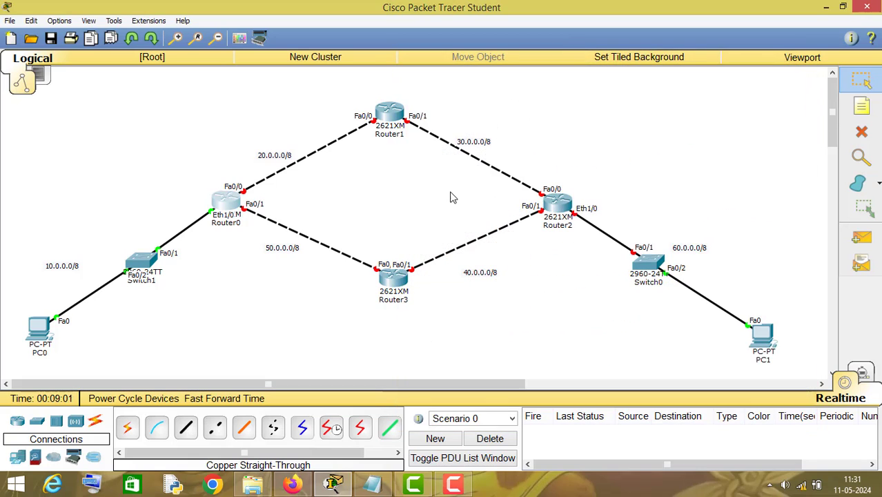
- On Router1's command line, decline the initial configuration dialog and enter global configuration mode with en and config t
{"action": "mouse_move", "coordinate": [390, 116]}
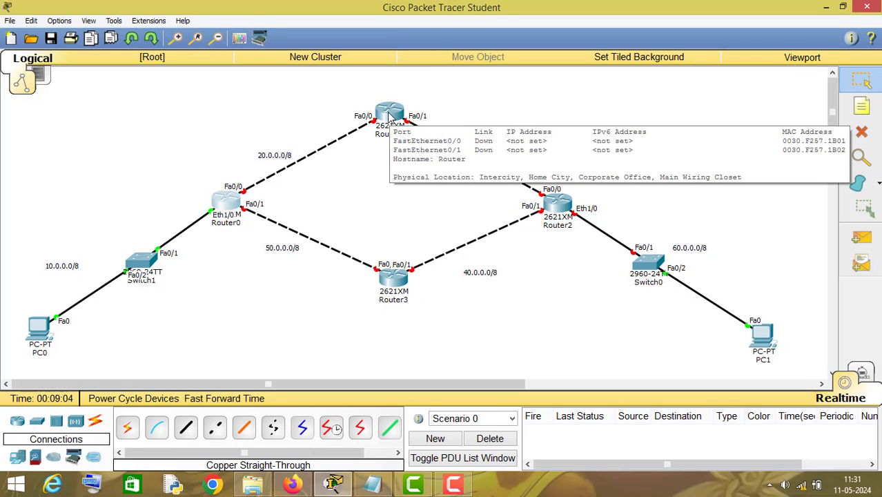
{"action": "left_click", "coordinate": [390, 115]}
{"action": "left_click", "coordinate": [340, 102]}
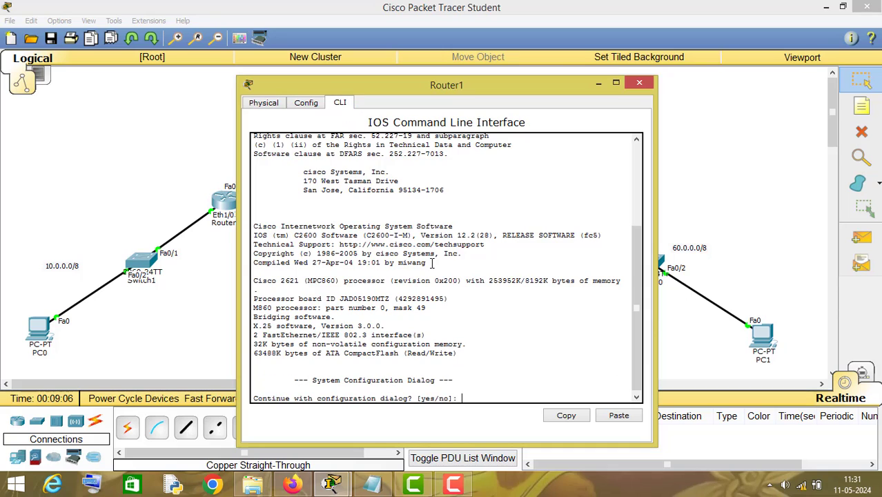
{"action": "type", "text": "no"}
{"action": "key", "text": "Return"}
{"action": "key", "text": "Return"}
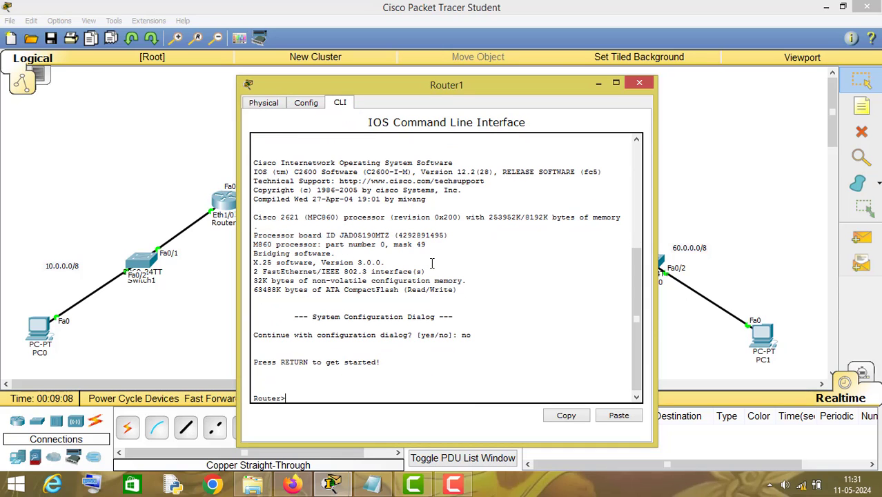
{"action": "type", "text": "ex"}
{"action": "key", "text": "Return"}
{"action": "type", "text": "config t"}
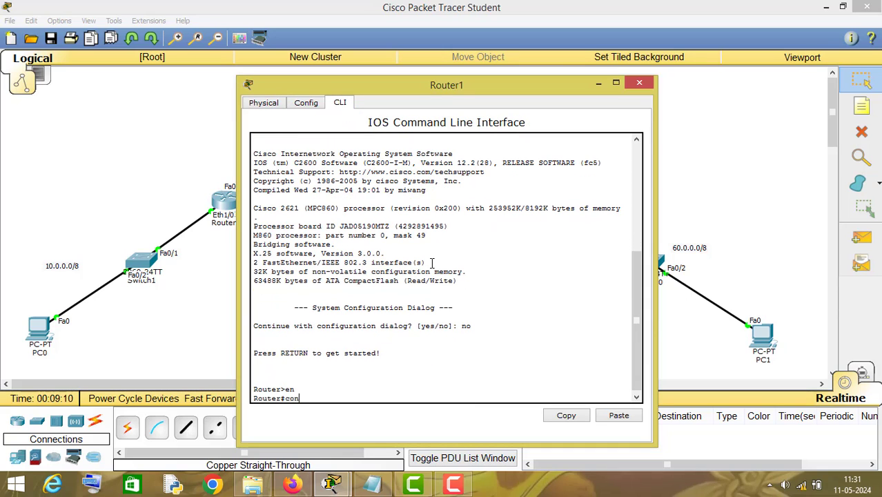
{"action": "key", "text": "Return"}
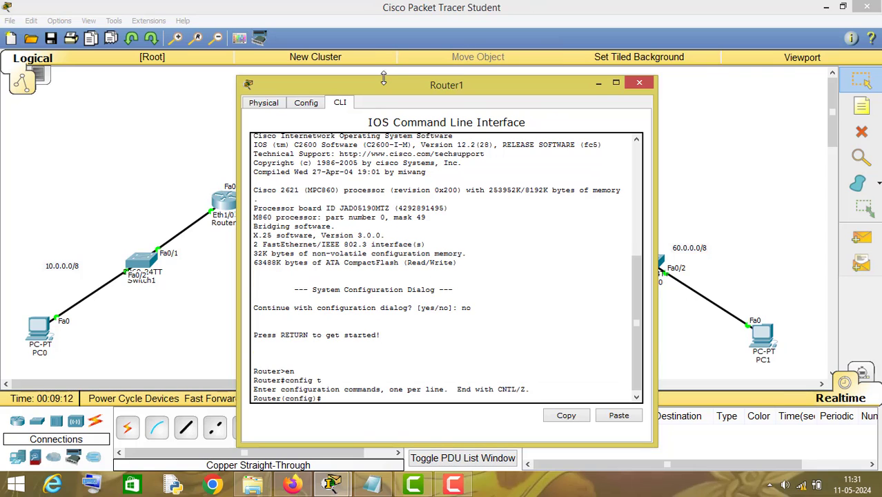
- Assign 20.0.0.2 with mask 255.0.0.0 to Router1's fa0/0 interface, enable it with no shut and exit the interface
{"action": "left_click_drag", "start_coordinate": [484, 93], "coordinate": [645, 73]}
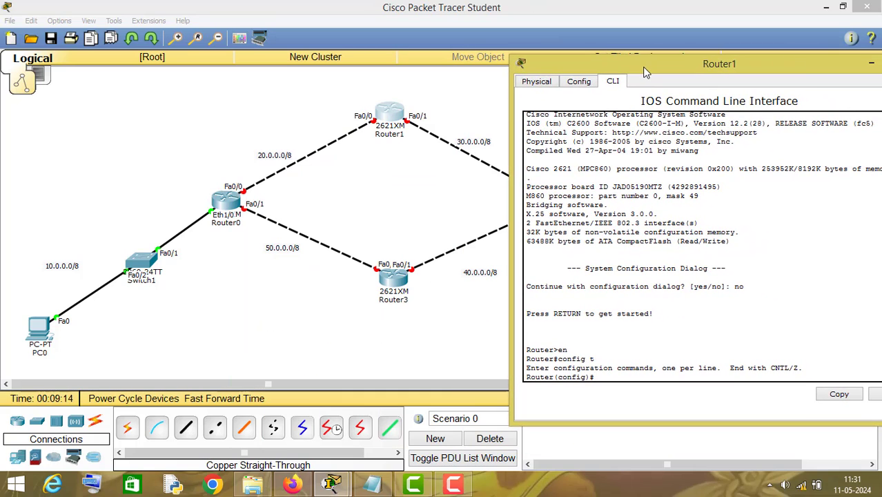
{"action": "type", "text": "int fa"}
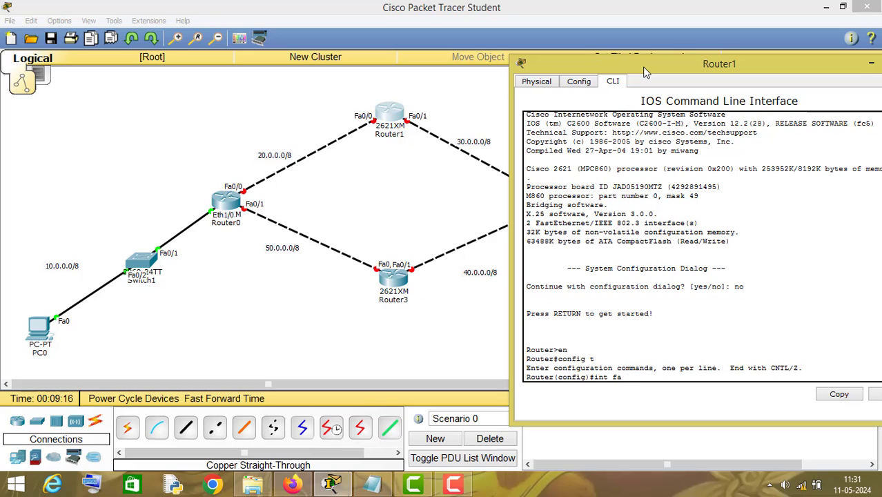
{"action": "type", "text": "0/0"}
{"action": "key", "text": "Return"}
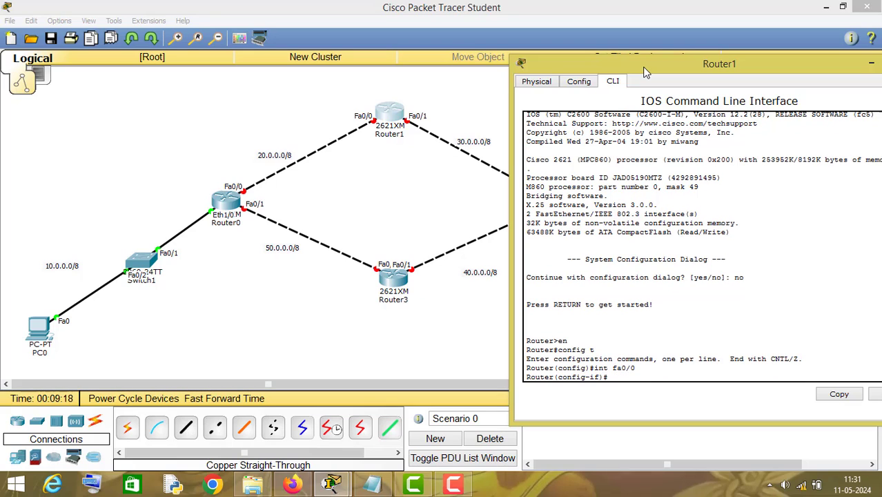
{"action": "type", "text": "ip address 20.0.0.2 "}
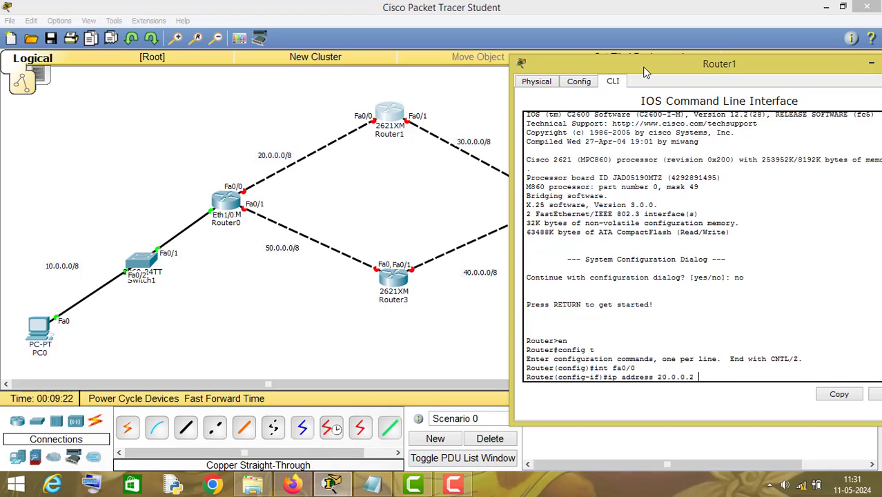
{"action": "type", "text": "255.0.0.0"}
{"action": "key", "text": "Return"}
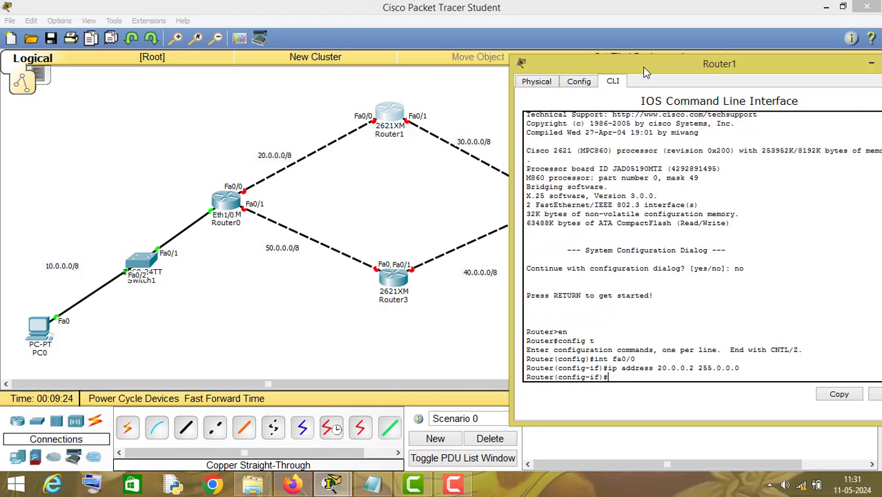
{"action": "type", "text": "no shut"}
{"action": "key", "text": "Return"}
{"action": "type", "text": "exi"}
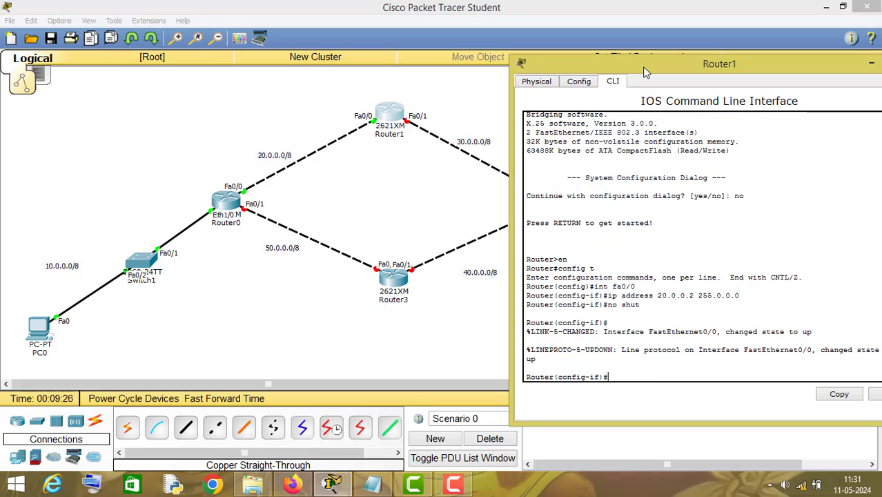
{"action": "type", "text": "t"}
{"action": "key", "text": "Return"}
- Assign 30.0.0.1 with mask 255.0.0.0 to Router1's fa0/1 interface, enable it with no shut, exit and close the router window
{"action": "type", "text": "int fa"}
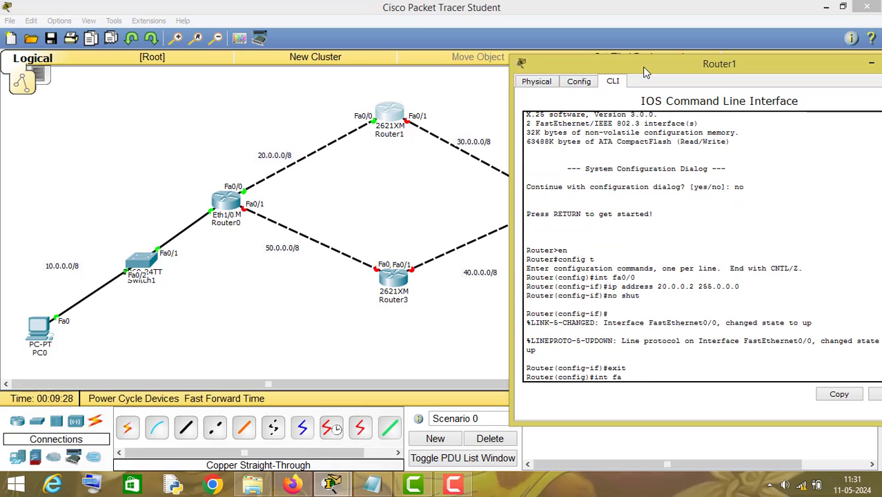
{"action": "type", "text": "0/1"}
{"action": "key", "text": "Return"}
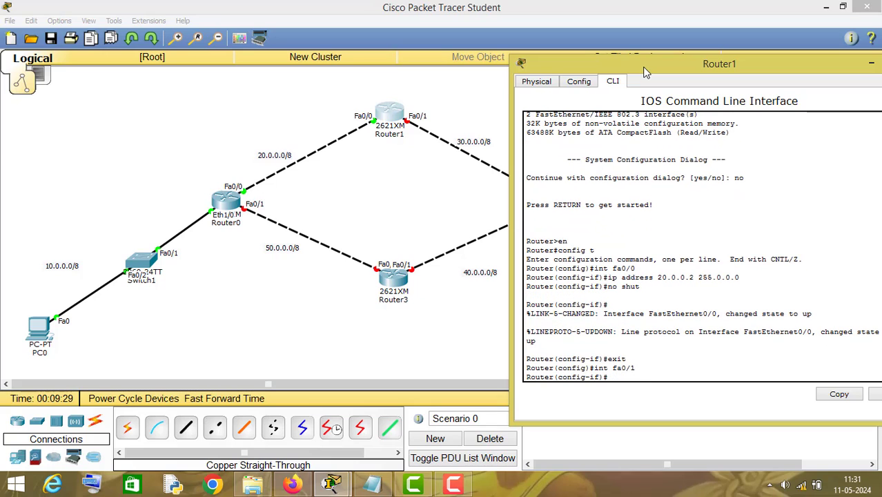
{"action": "type", "text": "ip address 30.0.0."}
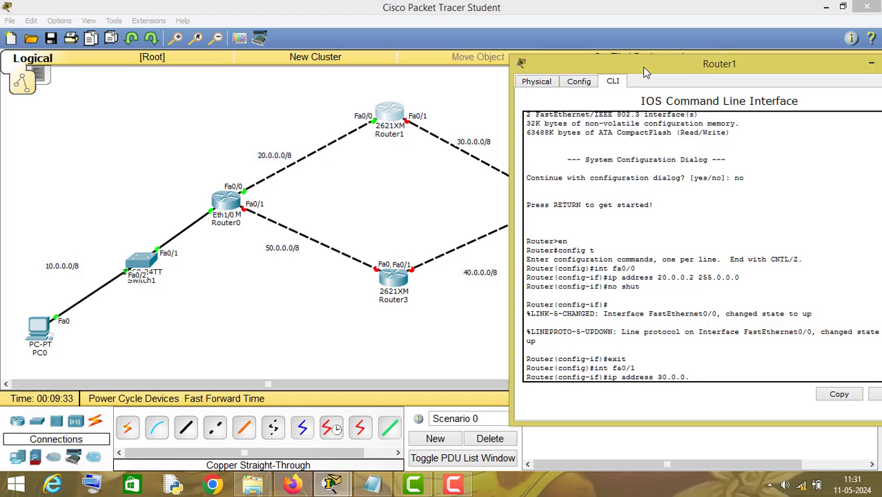
{"action": "type", "text": "1 255.0.0.0"}
{"action": "key", "text": "Return"}
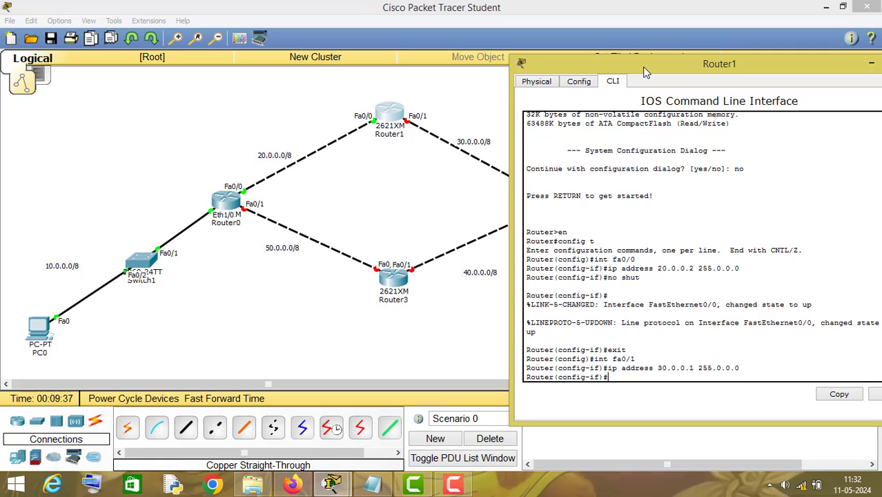
{"action": "type", "text": "no shut"}
{"action": "key", "text": "Return"}
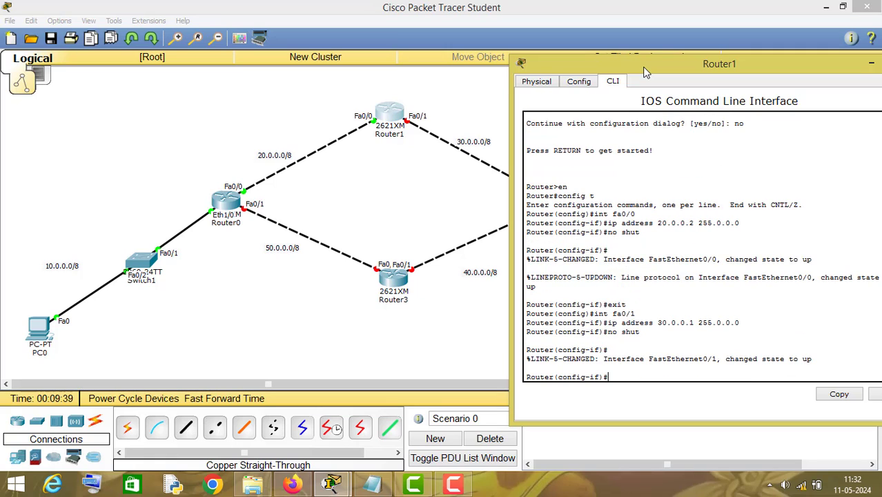
{"action": "type", "text": "exit"}
{"action": "key", "text": "Return"}
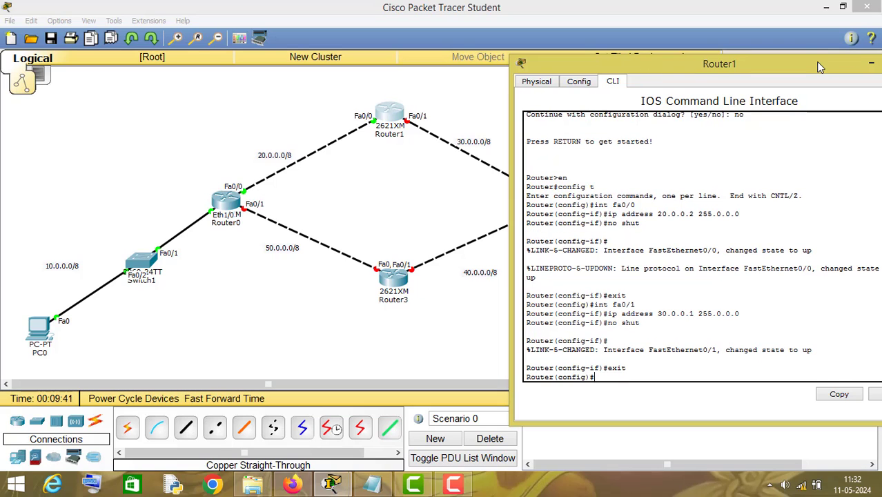
{"action": "left_click_drag", "start_coordinate": [816, 61], "coordinate": [562, 63]}
{"action": "left_click", "coordinate": [658, 63]}
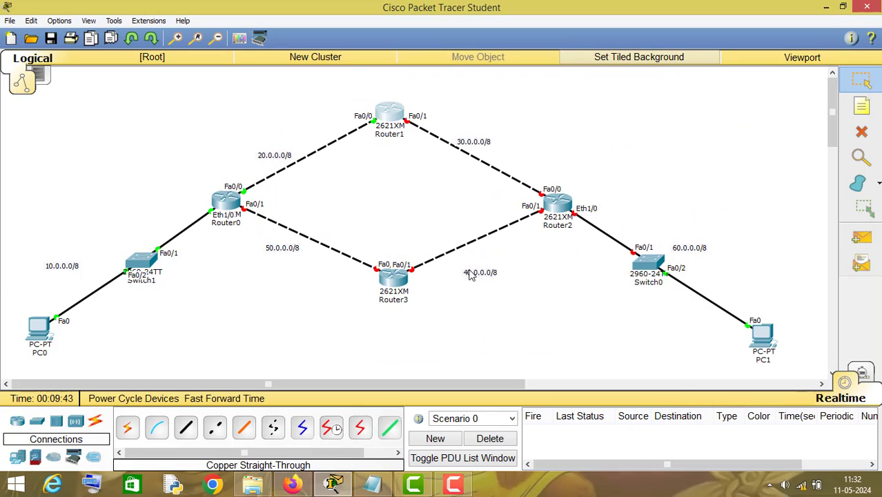
- On Router3's command line, decline the initial configuration dialog and enter global configuration mode with en and config t
{"action": "left_click", "coordinate": [393, 276]}
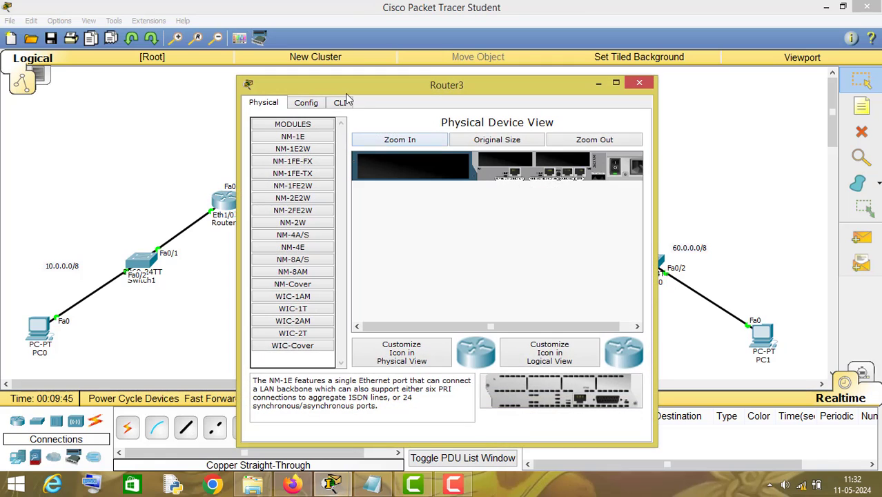
{"action": "left_click", "coordinate": [340, 107]}
{"action": "type", "text": "no"}
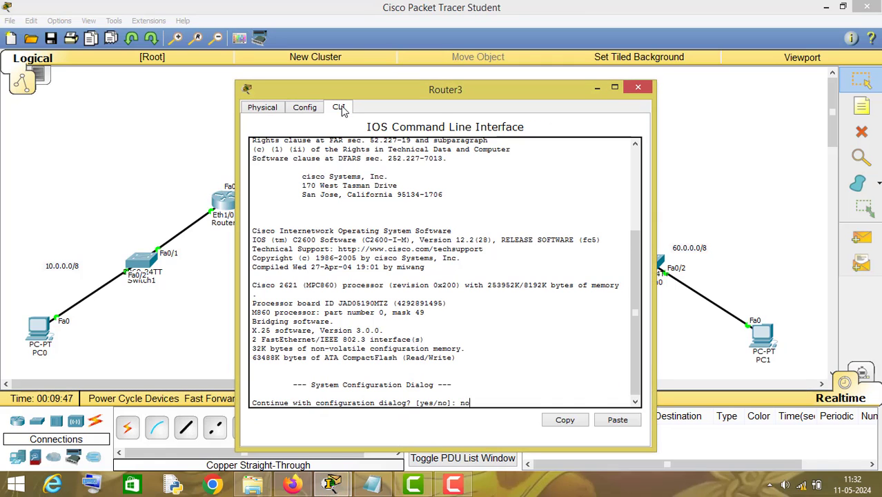
{"action": "key", "text": "Return"}
{"action": "key", "text": "Return"}
{"action": "type", "text": "en"}
{"action": "key", "text": "Return"}
{"action": "type", "text": "config t"}
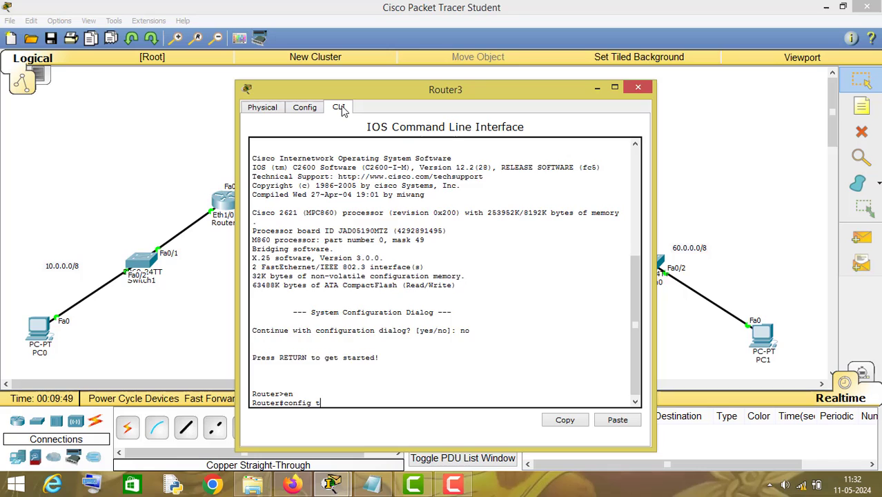
{"action": "key", "text": "Return"}
- Move Router3 slightly lower in the topology, clear of its port labels, and bring its command line window back
{"action": "left_click_drag", "start_coordinate": [363, 95], "coordinate": [634, 63]}
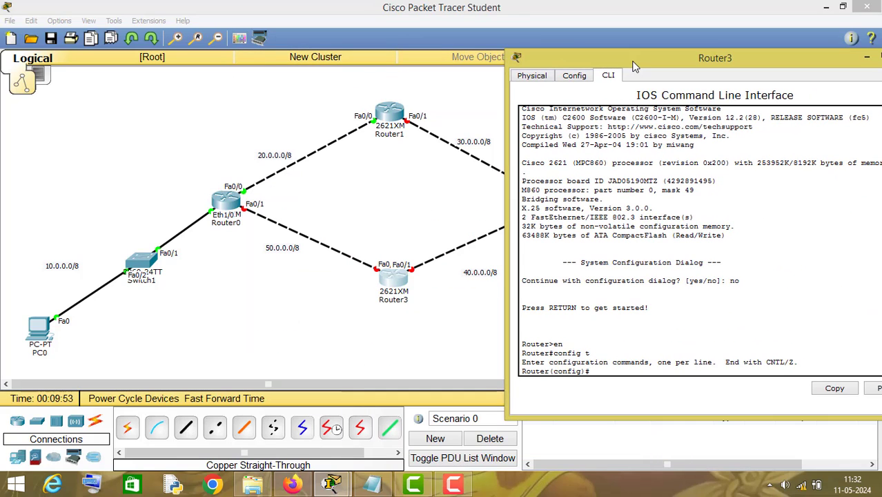
{"action": "left_click", "coordinate": [403, 284]}
{"action": "mouse_move", "coordinate": [400, 277]}
{"action": "left_mouse_down"}
{"action": "mouse_move", "coordinate": [401, 236]}
{"action": "mouse_move", "coordinate": [423, 205]}
{"action": "mouse_move", "coordinate": [394, 289]}
{"action": "left_mouse_up"}
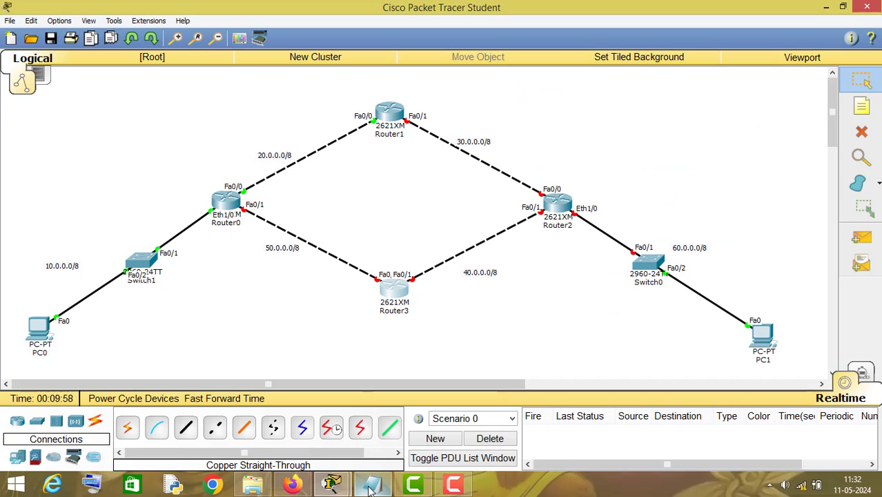
{"action": "mouse_move", "coordinate": [332, 483]}
{"action": "left_click", "coordinate": [410, 432]}
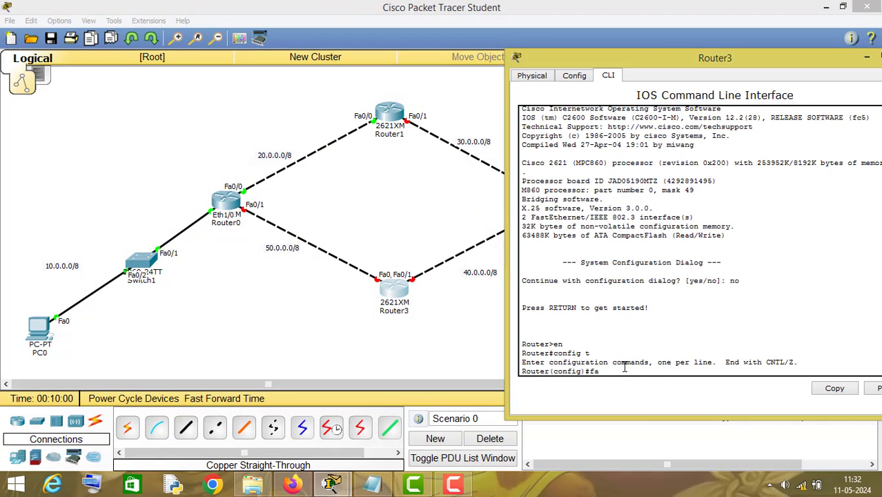
- Assign 50.0.0.2 with mask 255.0.0.0 to Router3's fa0/0 interface, enable it with no shut and exit the interface
{"action": "type", "text": "int fa0/0"}
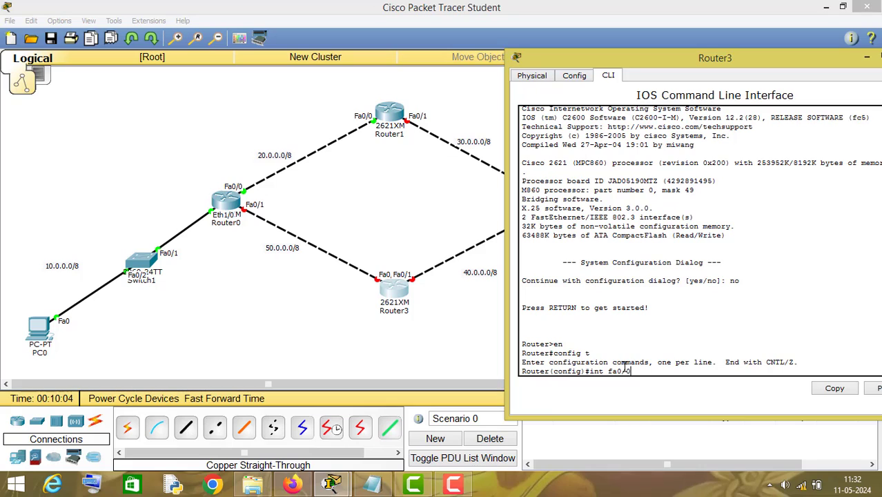
{"action": "key", "text": "Return"}
{"action": "type", "text": "ip address"}
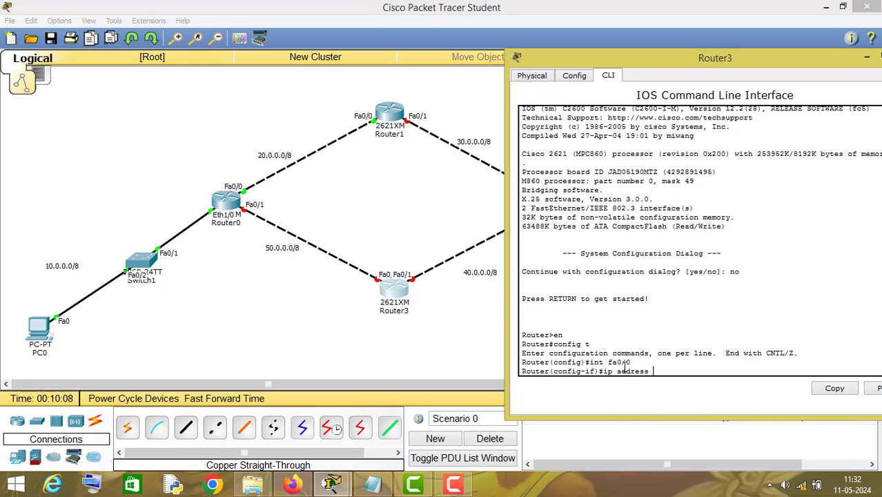
{"action": "type", "text": " 50.0.0.2 255.0.0.0"}
{"action": "key", "text": "Return"}
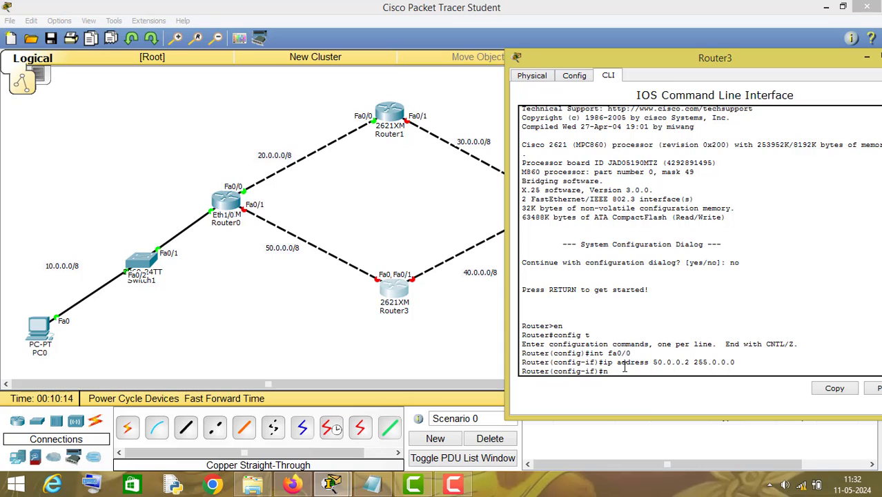
{"action": "type", "text": "no shut"}
{"action": "key", "text": "Return"}
{"action": "type", "text": "ex"}
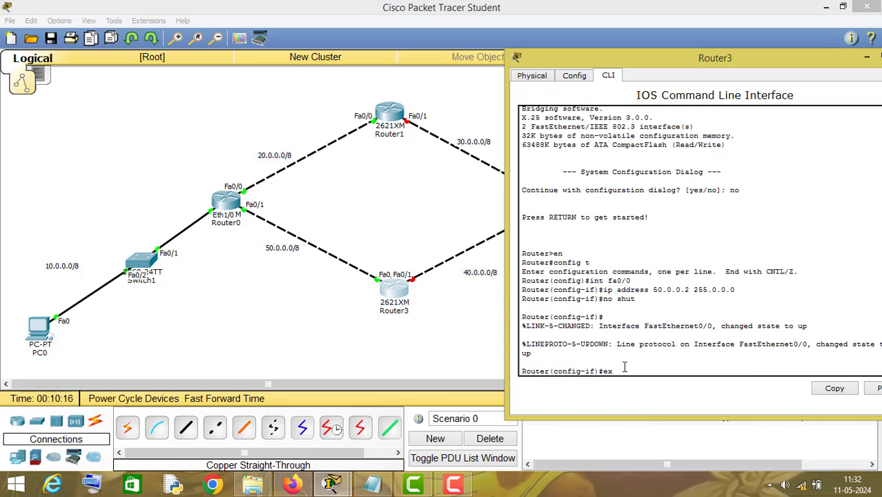
{"action": "type", "text": "it"}
{"action": "key", "text": "Return"}
- Assign 40.0.0.2 with mask 255.0.0.0 to Router3's fa0/1 interface, enable it with no shut, exit and close the router window
{"action": "type", "text": "int f"}
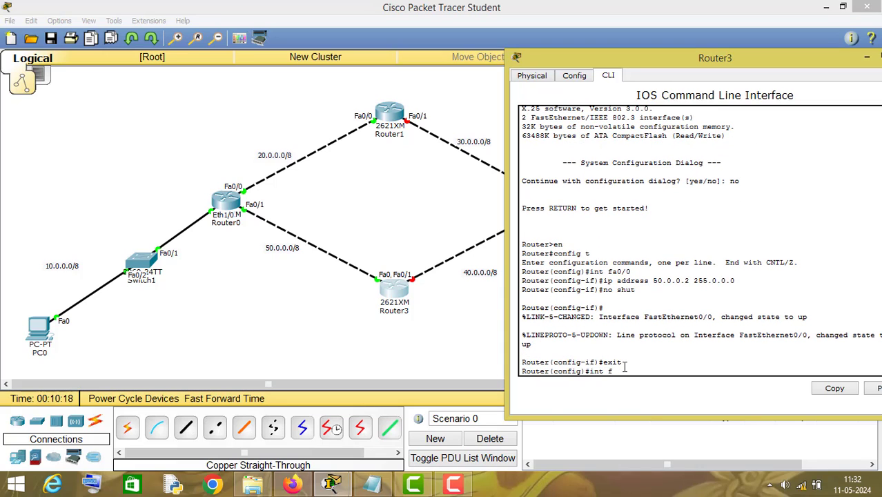
{"action": "type", "text": "a0/1"}
{"action": "key", "text": "Return"}
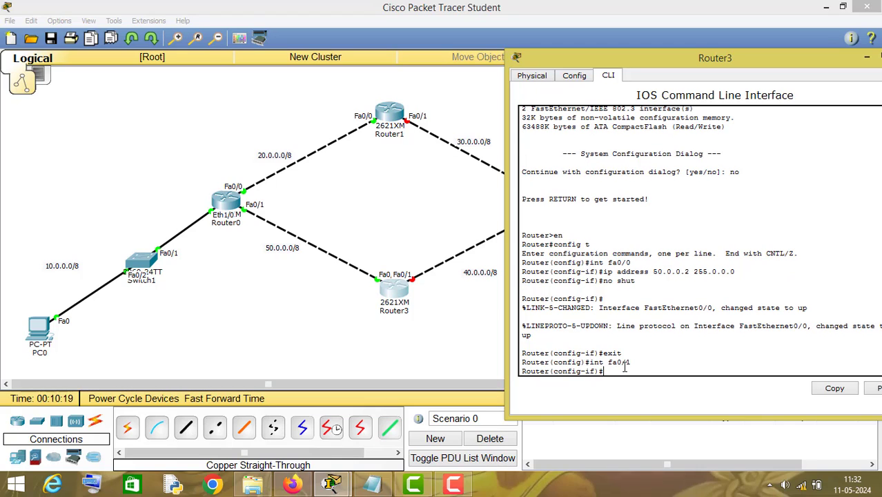
{"action": "type", "text": "ip address 4"}
{"action": "type", "text": "0.0.0.2 "}
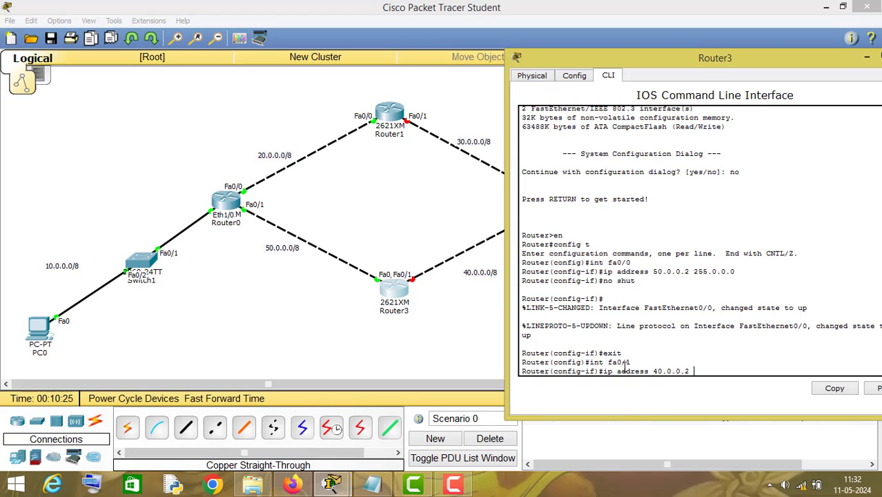
{"action": "type", "text": "255.0.0.0"}
{"action": "key", "text": "Return"}
{"action": "type", "text": "no"}
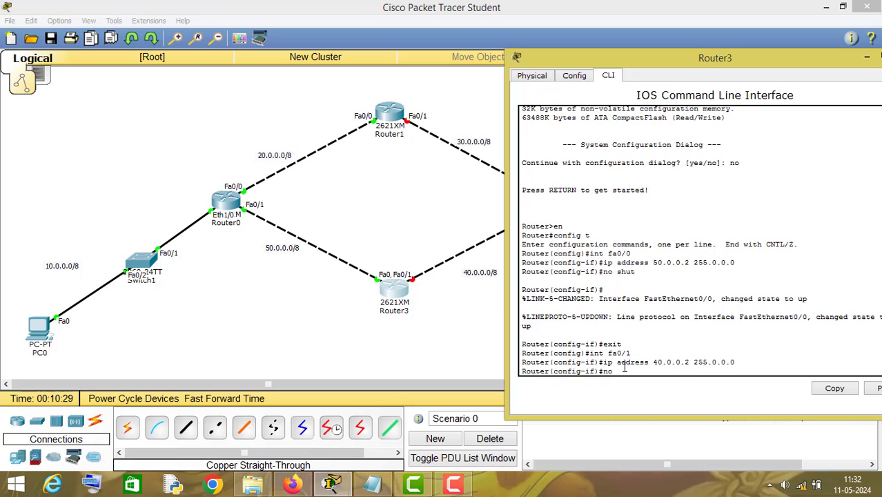
{"action": "type", "text": " shut"}
{"action": "key", "text": "Return"}
{"action": "type", "text": "exit"}
{"action": "key", "text": "Return"}
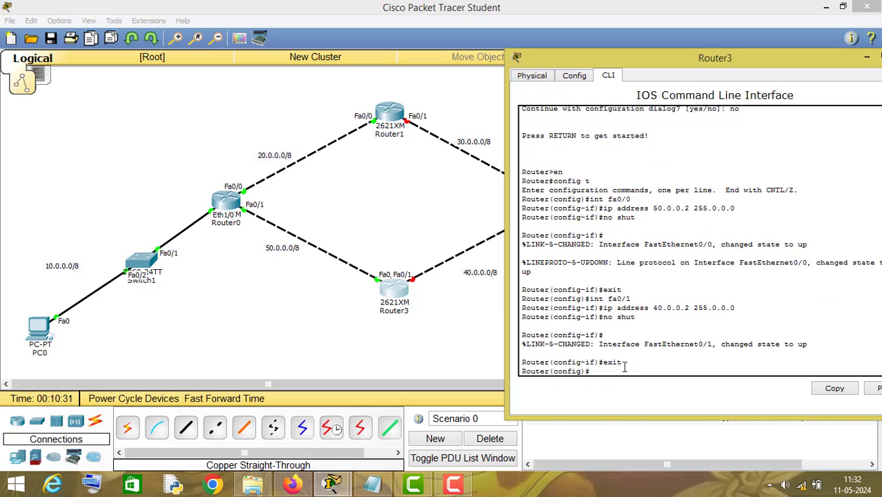
{"action": "left_click_drag", "start_coordinate": [733, 69], "coordinate": [398, 95]}
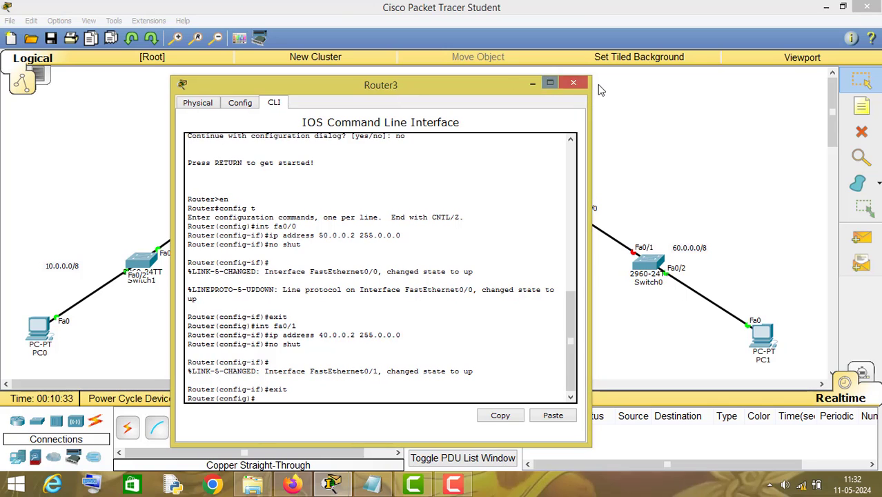
{"action": "left_click", "coordinate": [572, 82]}
- Open Router2's command line and decline the initial configuration dialog with no
{"action": "left_click", "coordinate": [557, 207]}
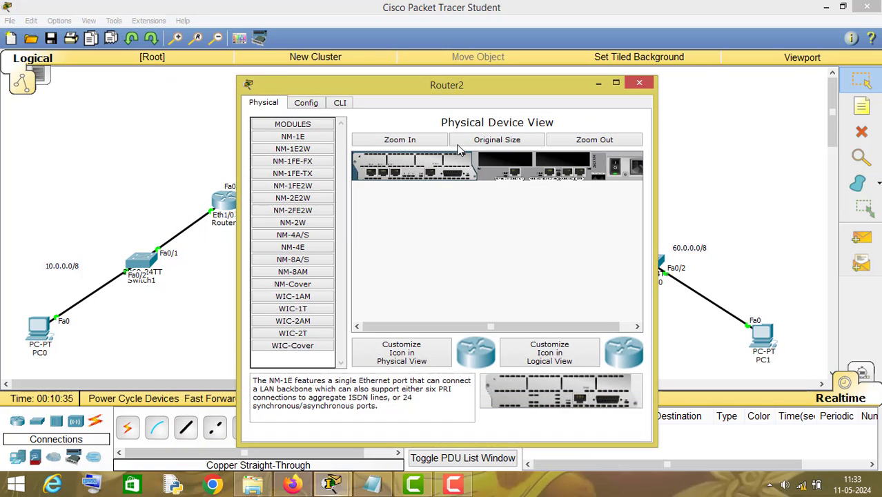
{"action": "left_click", "coordinate": [339, 104]}
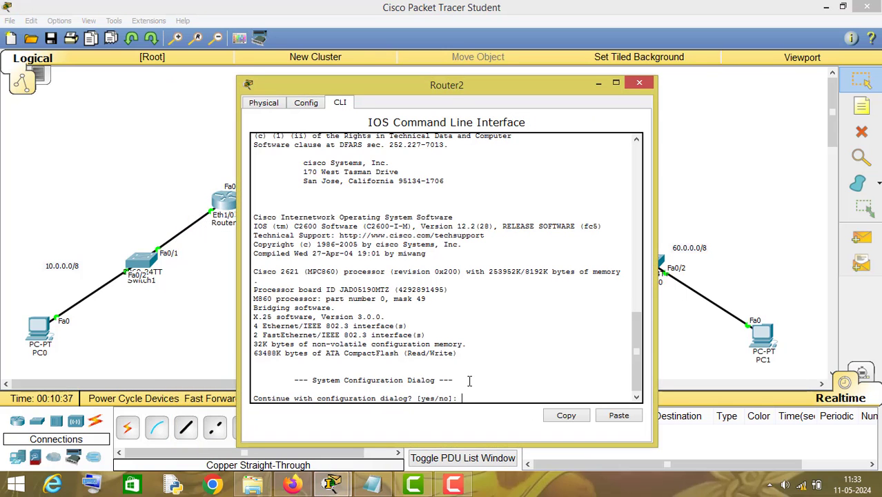
{"action": "type", "text": "no"}
{"action": "key", "text": "Return"}
{"action": "key", "text": "Return"}
- Enter global configuration mode on Router2 with en and config t
{"action": "type", "text": "e"}
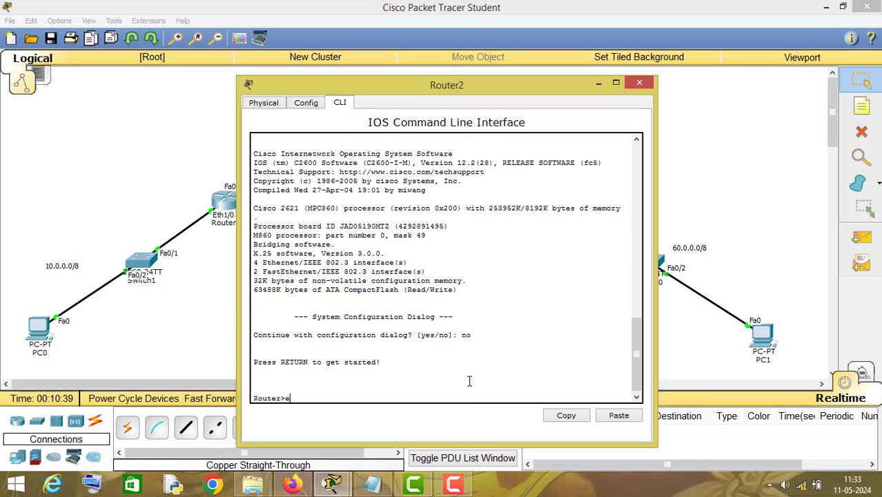
{"action": "type", "text": "xn"}
{"action": "key", "text": "Return"}
{"action": "type", "text": "congit"}
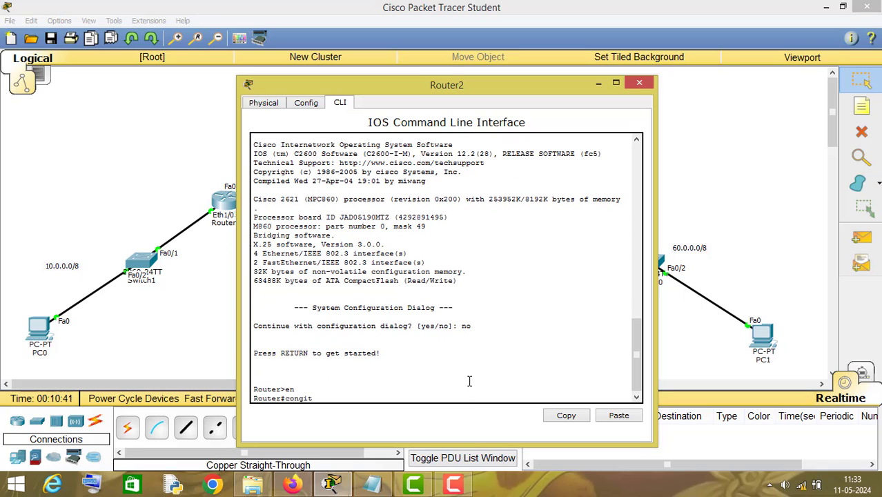
{"action": "key", "text": "BackSpace"}
{"action": "key", "text": "BackSpace"}
{"action": "key", "text": "BackSpace"}
{"action": "type", "text": "fig t"}
{"action": "key", "text": "Return"}
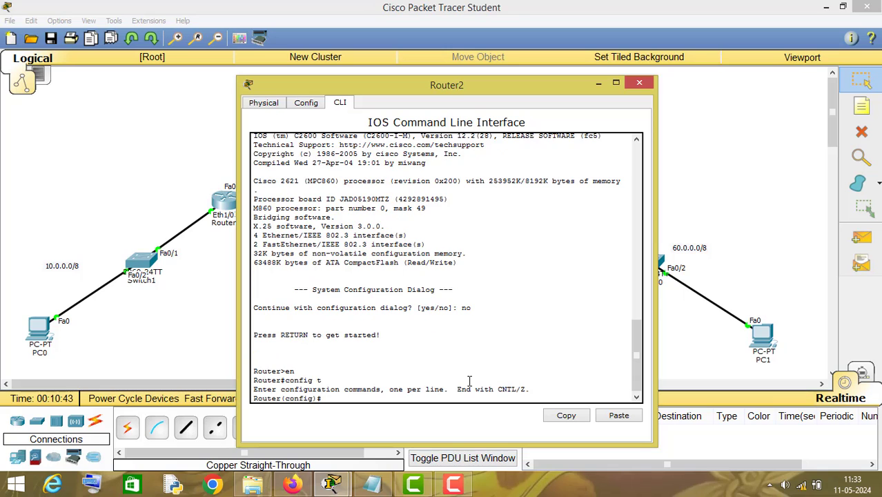
- Assign 30.0.0.2 with mask 255.0.0.0 to Router2's fa0/0 interface, enable it with no shut and exit the interface
{"action": "left_click_drag", "start_coordinate": [467, 91], "coordinate": [268, 61]}
{"action": "type", "text": "int"}
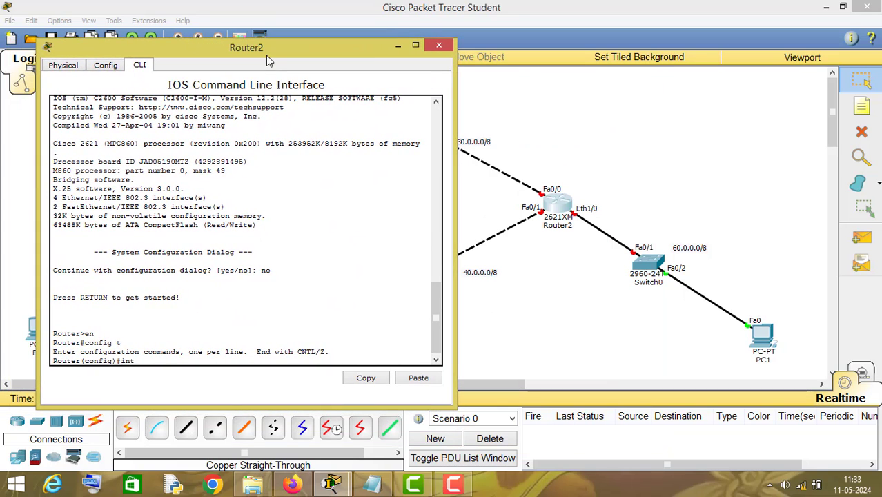
{"action": "type", "text": " fa0/0"}
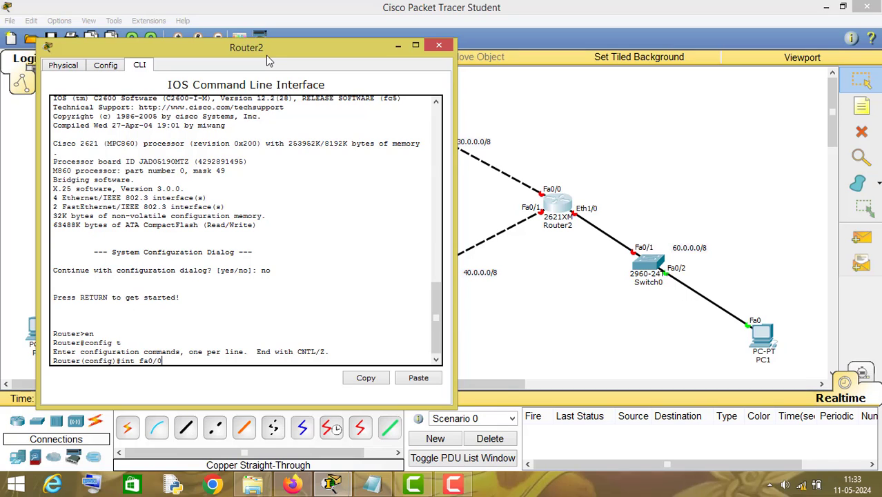
{"action": "key", "text": "Return"}
{"action": "type", "text": "ip addres"}
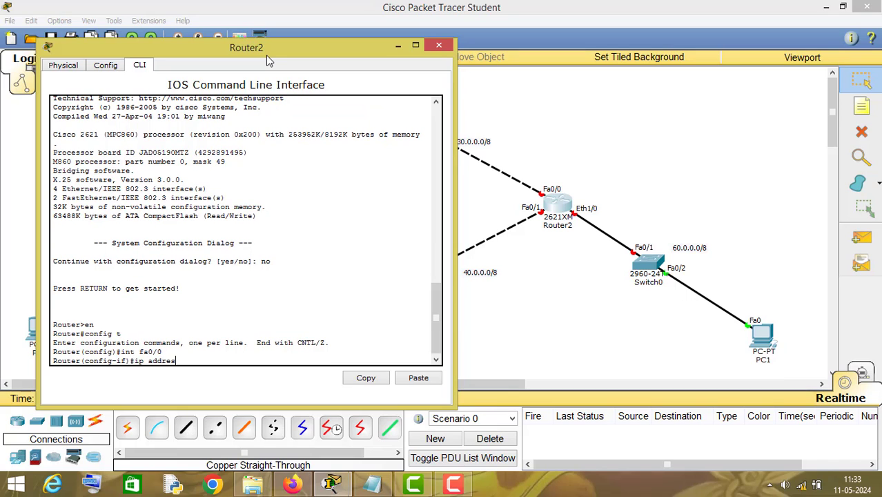
{"action": "type", "text": "s 30.0.0.21 255.0.0.0"}
{"action": "key", "text": "Return"}
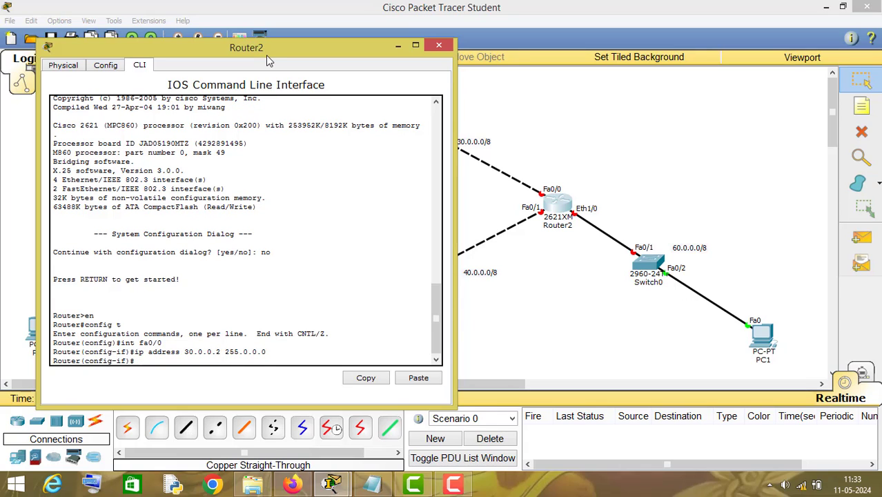
{"action": "type", "text": "no sh"}
{"action": "type", "text": "ut"}
{"action": "key", "text": "Return"}
{"action": "type", "text": "ex"}
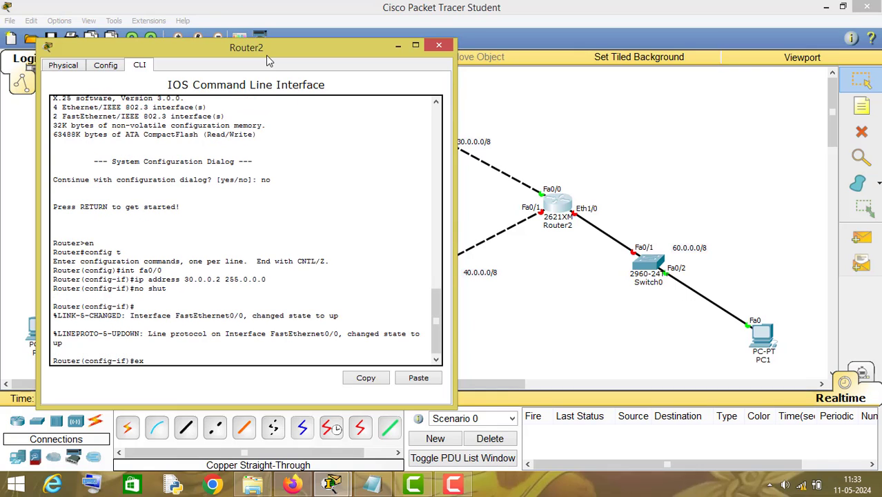
{"action": "type", "text": "it"}
{"action": "key", "text": "Return"}
- Assign 40.0.0.1 with mask 255.0.0.0 to Router2's fa0/1 interface, checking Router3's interface addresses before completing the command
{"action": "type", "text": "int f"}
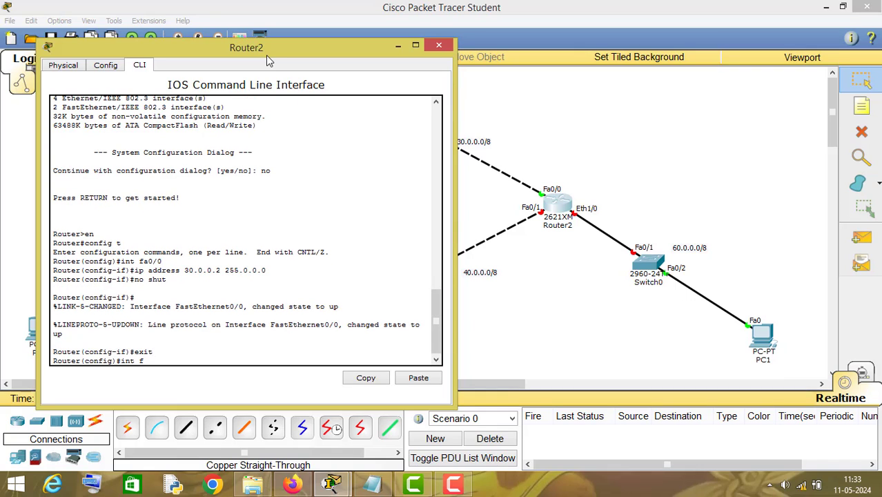
{"action": "type", "text": "a0/1"}
{"action": "key", "text": "Return"}
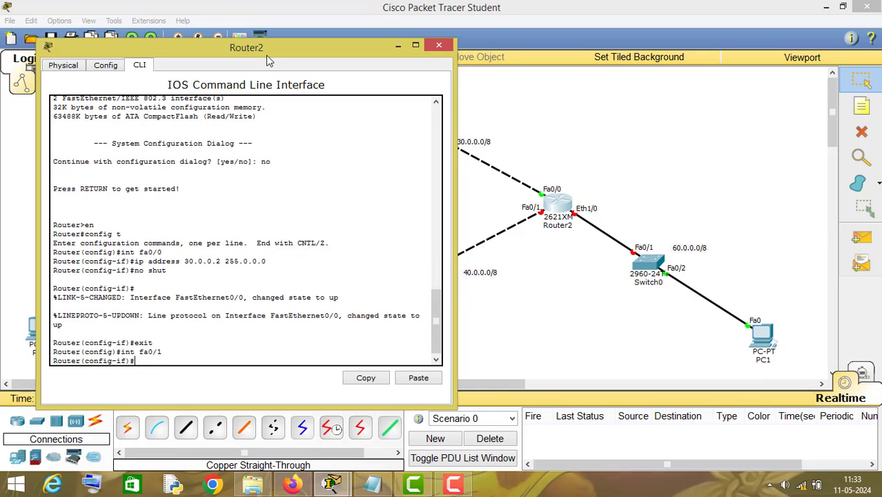
{"action": "type", "text": "ip address"}
{"action": "left_click", "coordinate": [533, 33]}
{"action": "mouse_move", "coordinate": [399, 295]}
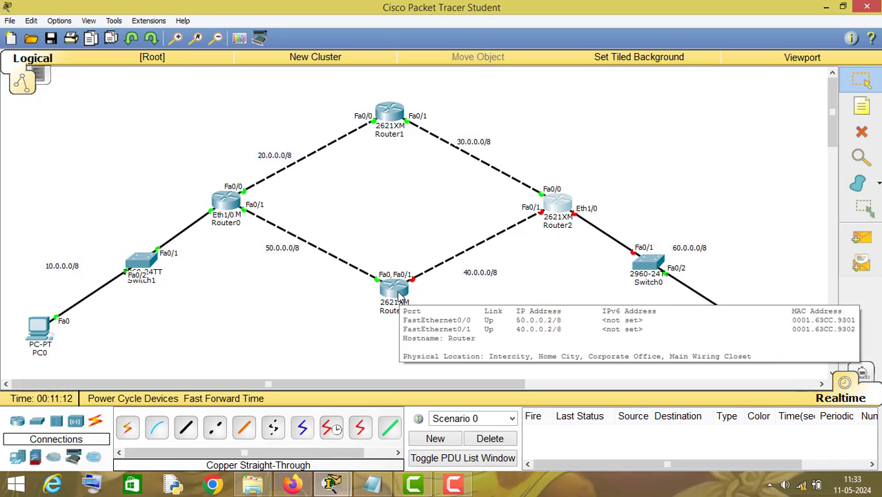
{"action": "left_click", "coordinate": [332, 484]}
{"action": "left_click", "coordinate": [388, 439]}
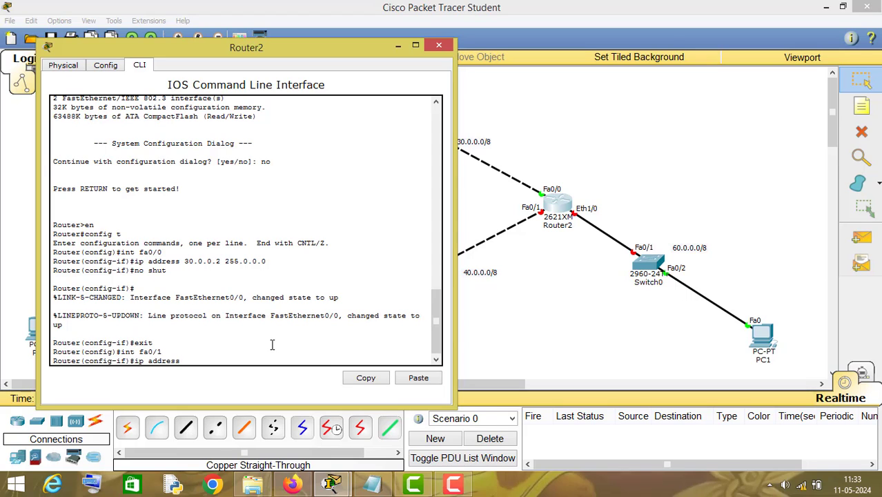
{"action": "type", "text": "0.0.0.1 255.0.0.0"}
{"action": "key", "text": "Return"}
- Enable Router2's fa0/1 interface with no shut and exit the interface
{"action": "type", "text": "n"}
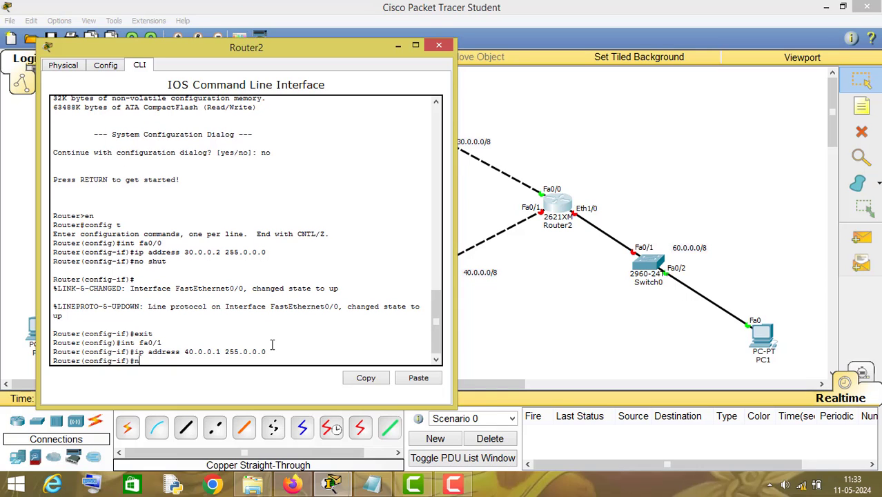
{"action": "type", "text": "o shut"}
{"action": "key", "text": "Return"}
{"action": "type", "text": "exit"}
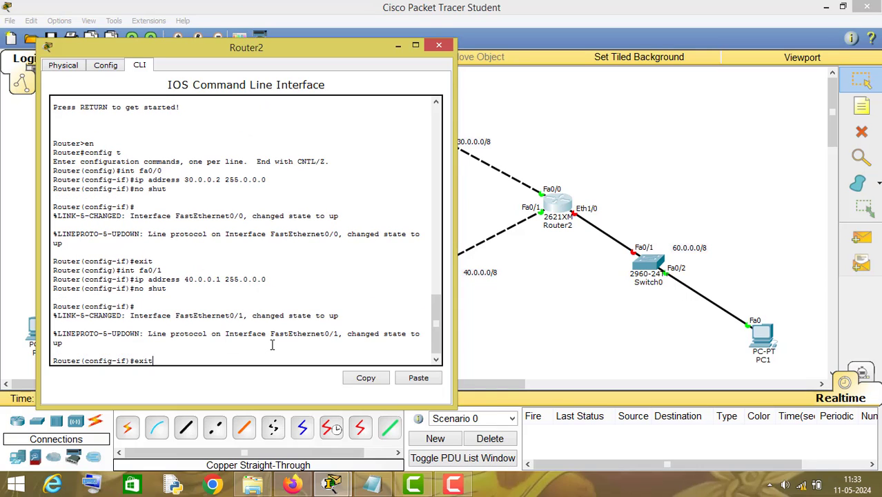
{"action": "key", "text": "Return"}
- Assign 60.0.0.1 with mask 255.0.0.0 to Router2's eth1/0 interface and enable it with no shut
{"action": "type", "text": "int et"}
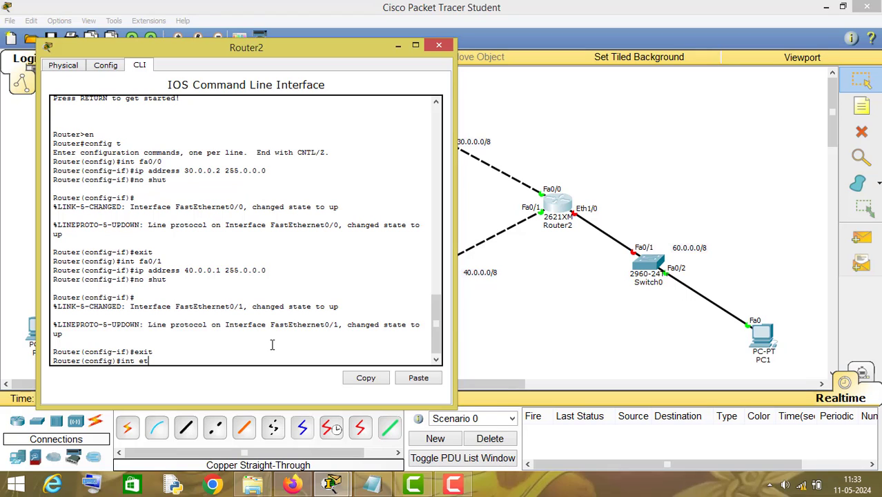
{"action": "type", "text": "h1/0"}
{"action": "key", "text": "Return"}
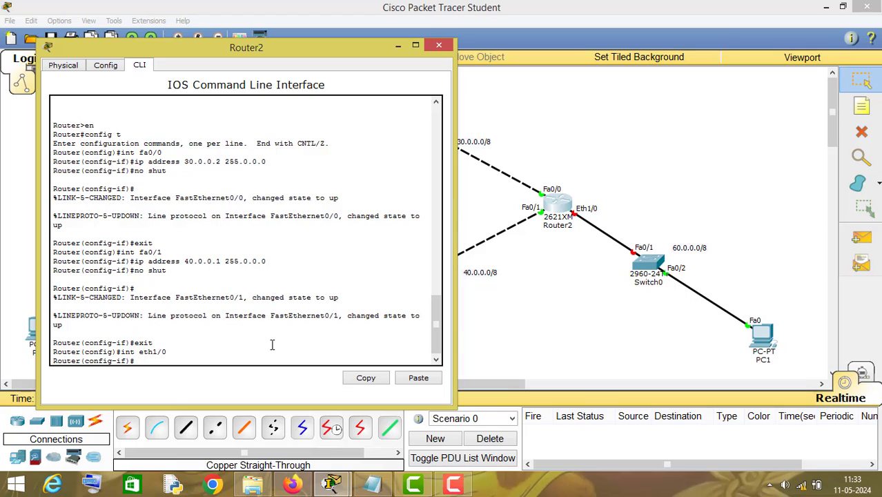
{"action": "type", "text": "ip address 60.0.0.1 255.0.0.0"}
{"action": "key", "text": "Return"}
{"action": "type", "text": "no shut"}
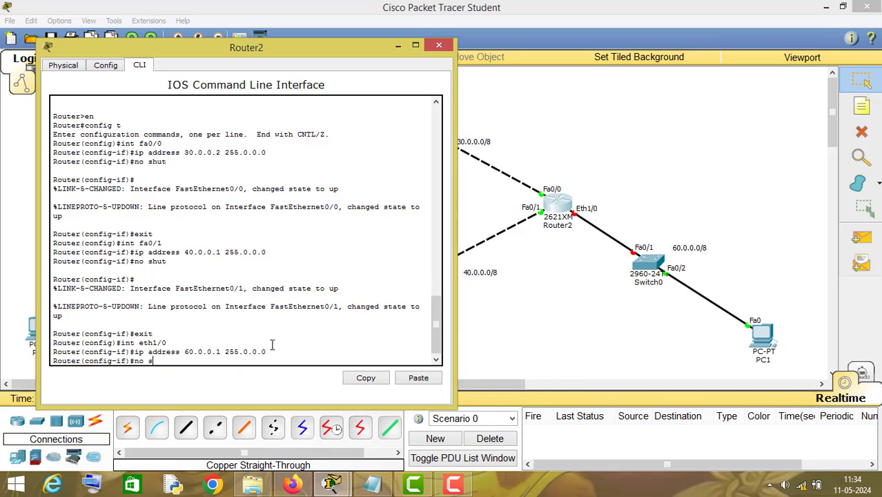
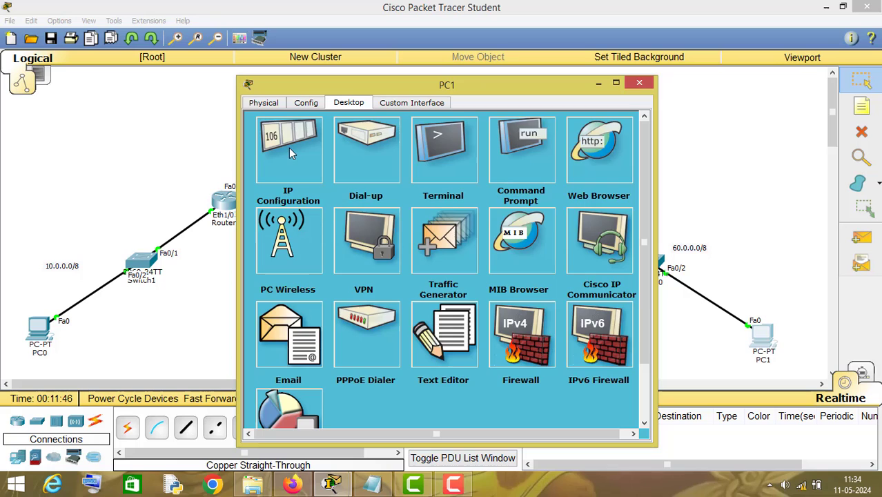
- Give PC1 the static IP address 60.0.0.2 and default gateway 60.0.0.1, and close its window
{"action": "left_click", "coordinate": [288, 146]}
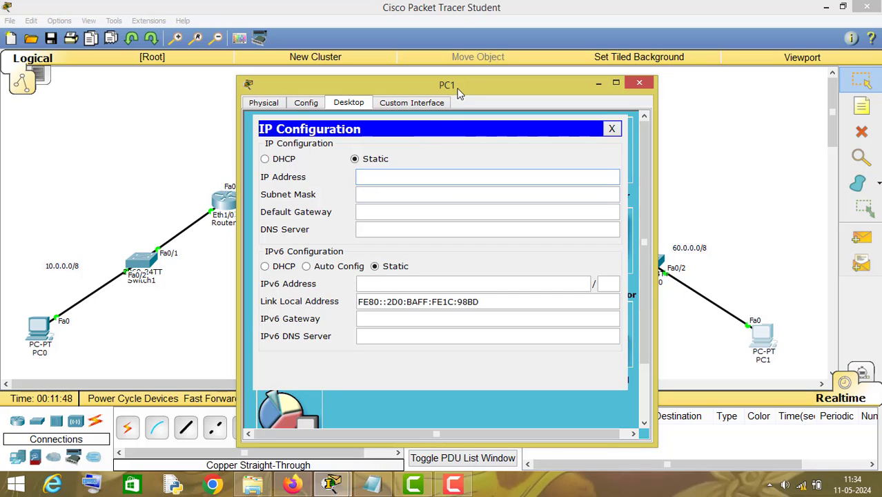
{"action": "left_click_drag", "start_coordinate": [456, 88], "coordinate": [377, 73]}
{"action": "type", "text": "6"}
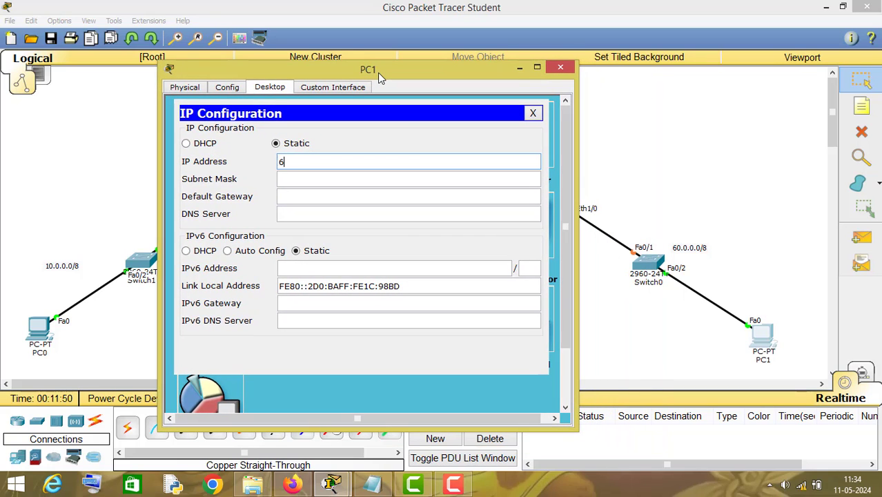
{"action": "type", "text": "0.0.0.2"}
{"action": "left_click", "coordinate": [322, 200]}
{"action": "type", "text": "60.0.0.1"}
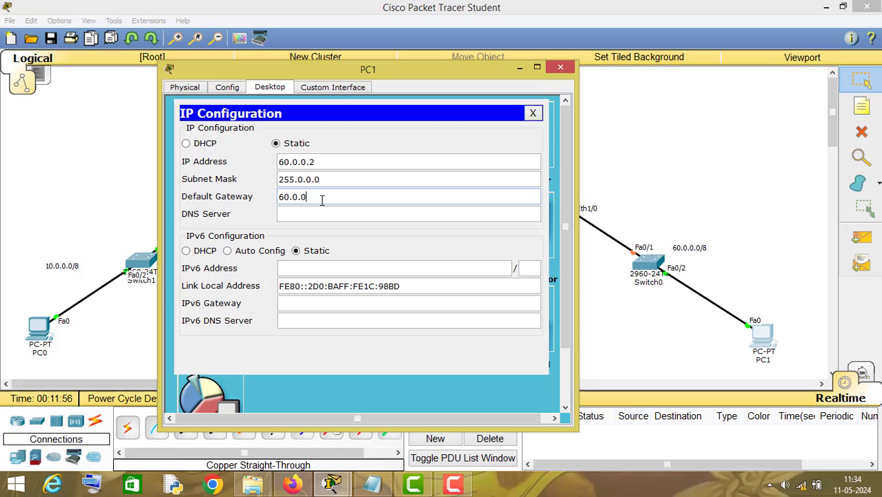
{"action": "left_click", "coordinate": [560, 67]}
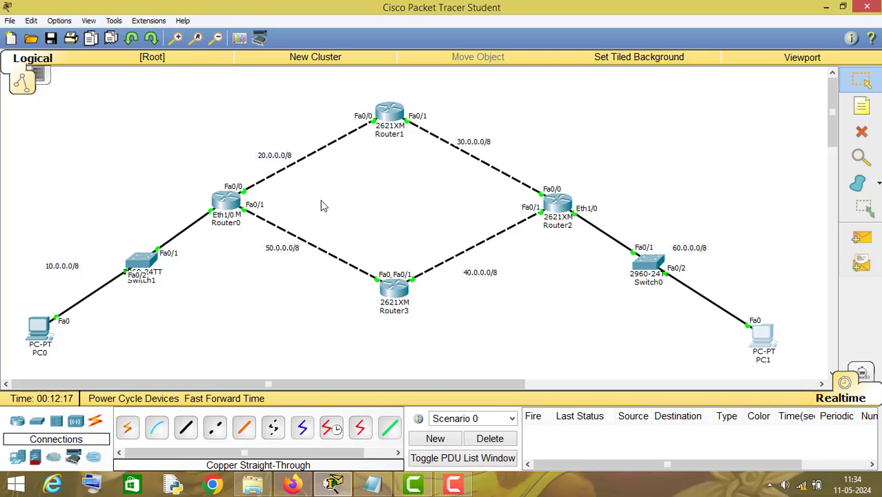
- On Router0's command line, display the help for router eigrp and start EIGRP with autonomous system number 10
{"action": "left_click", "coordinate": [228, 200]}
{"action": "key", "text": "Return"}
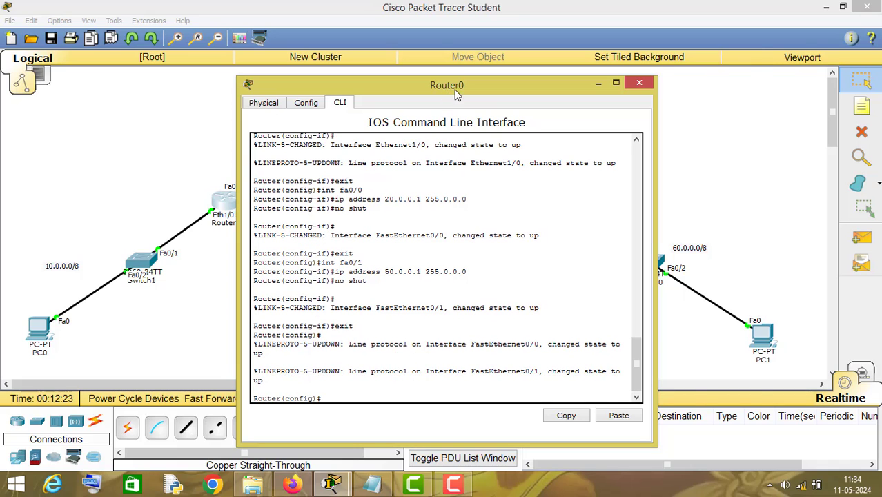
{"action": "left_click_drag", "start_coordinate": [455, 90], "coordinate": [549, 60]}
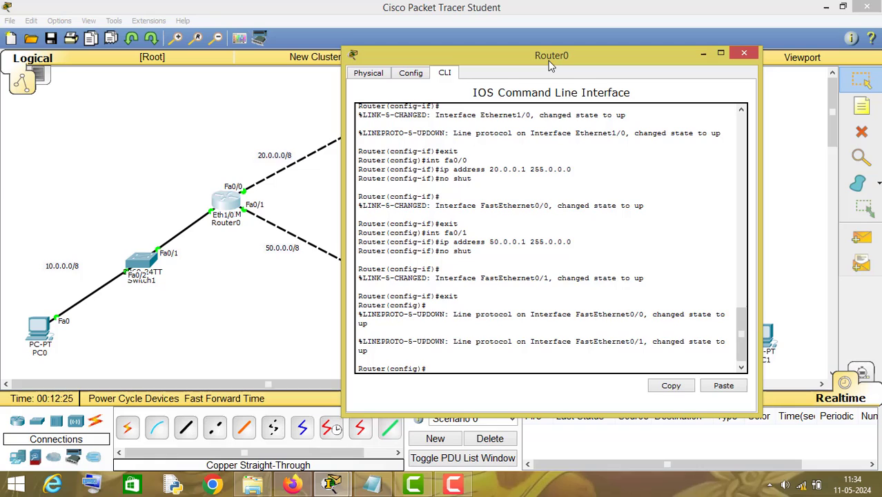
{"action": "type", "text": "router eigrp"}
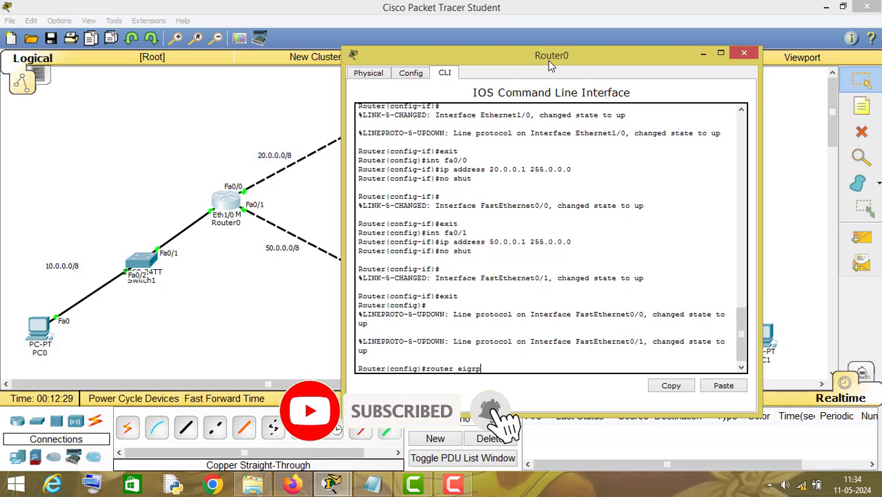
{"action": "type", "text": " ?"}
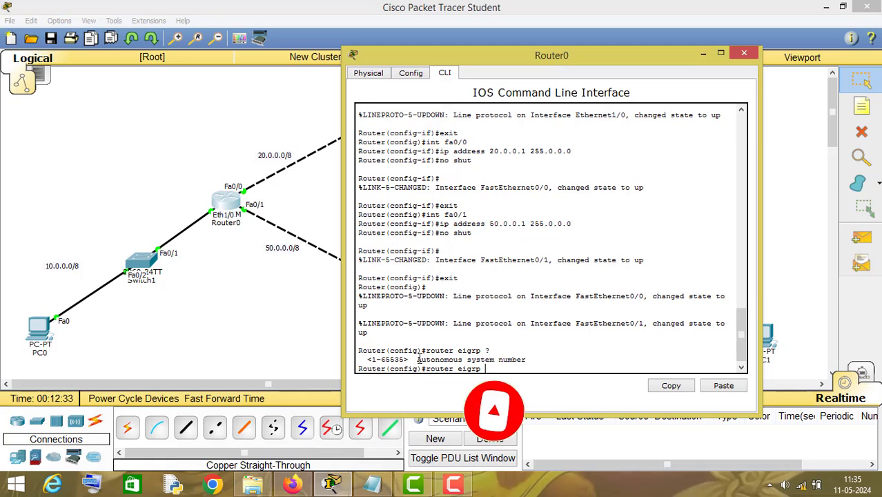
{"action": "left_click_drag", "start_coordinate": [416, 358], "coordinate": [526, 360]}
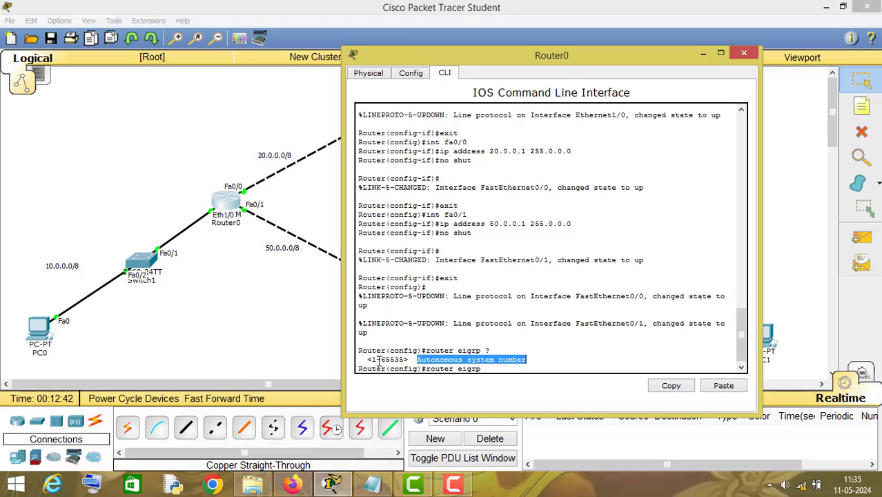
{"action": "left_click", "coordinate": [496, 368]}
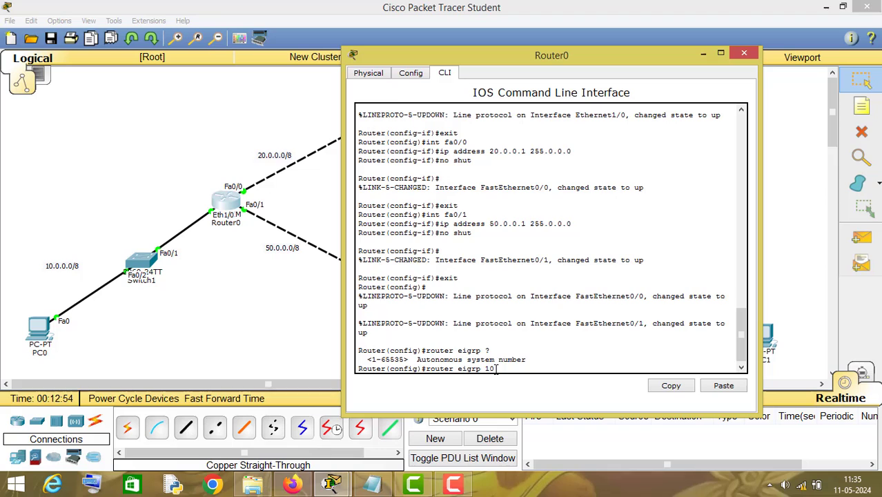
{"action": "key", "text": "Return"}
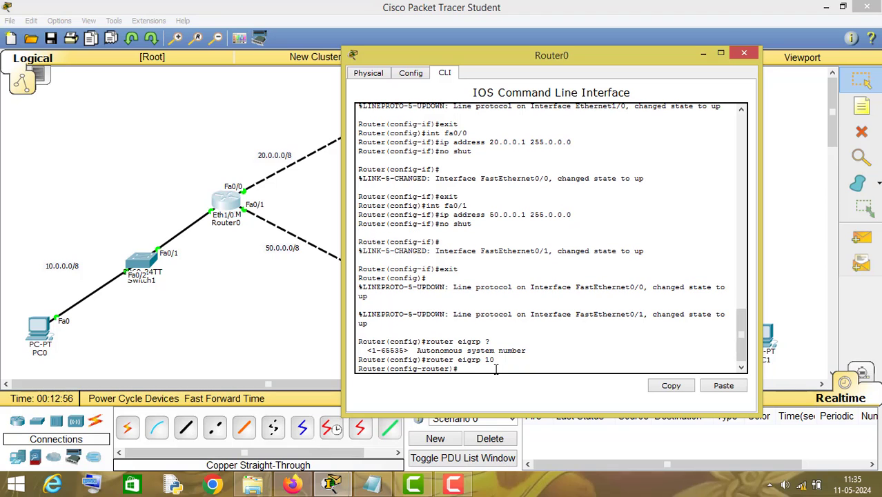
- Advertise network 10.0.0.0 in Router0's EIGRP 10 process, moving the router window aside to see the network labels
{"action": "type", "text": "network"}
{"action": "left_click_drag", "start_coordinate": [521, 61], "coordinate": [629, 55]}
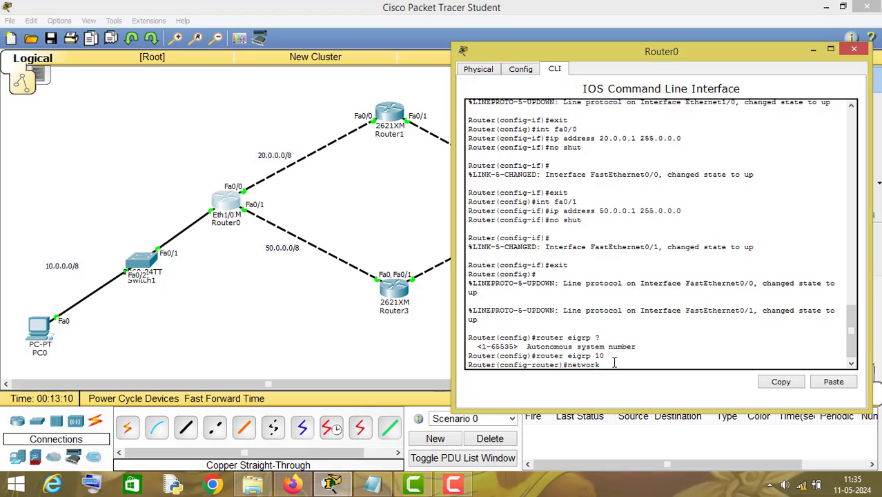
{"action": "type", "text": ".0.0.0"}
{"action": "key", "text": "Return"}
- Advertise network 20.0.0.0 in Router0's EIGRP 10 process by reusing the previous network command
{"action": "key", "text": "Up"}
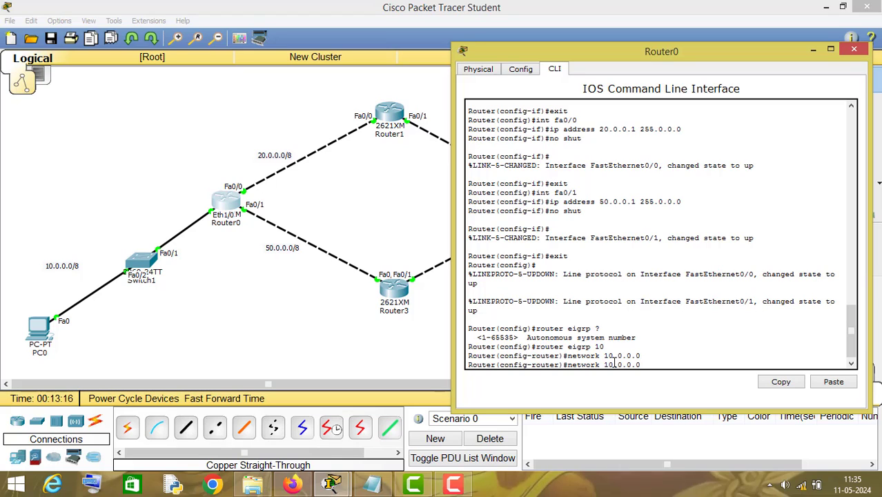
{"action": "key", "text": "Left"}
{"action": "key", "text": "Left"}
{"action": "key", "text": "Left"}
{"action": "key", "text": "Left"}
{"action": "key", "text": "Left"}
{"action": "key", "text": "Left"}
{"action": "key", "text": "Left"}
{"action": "key", "text": "BackSpace"}
{"action": "type", "text": "2"}
{"action": "key", "text": "Return"}
- Advertise network 50.0.0.0 in Router0's EIGRP 10 process by editing the recalled network command
{"action": "key", "text": "Up"}
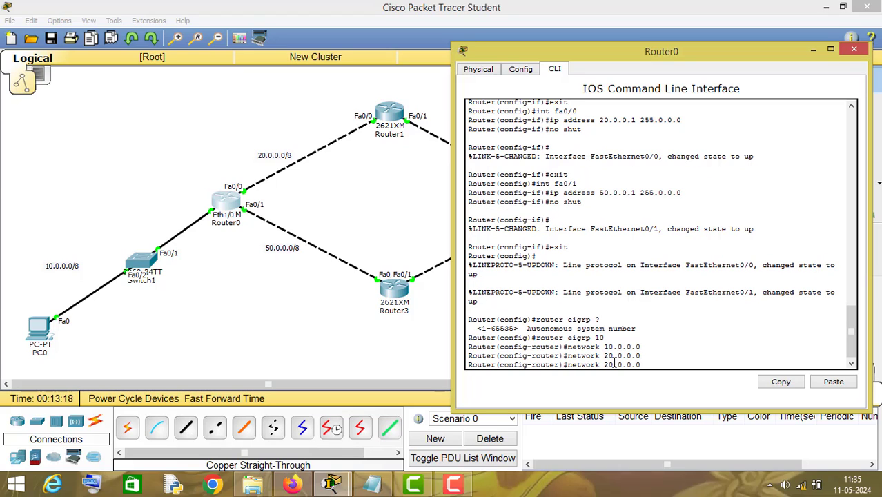
{"action": "key", "text": "Left"}
{"action": "key", "text": "Left"}
{"action": "key", "text": "Left"}
{"action": "key", "text": "BackSpace"}
{"action": "type", "text": "5"}
{"action": "key", "text": "Return"}
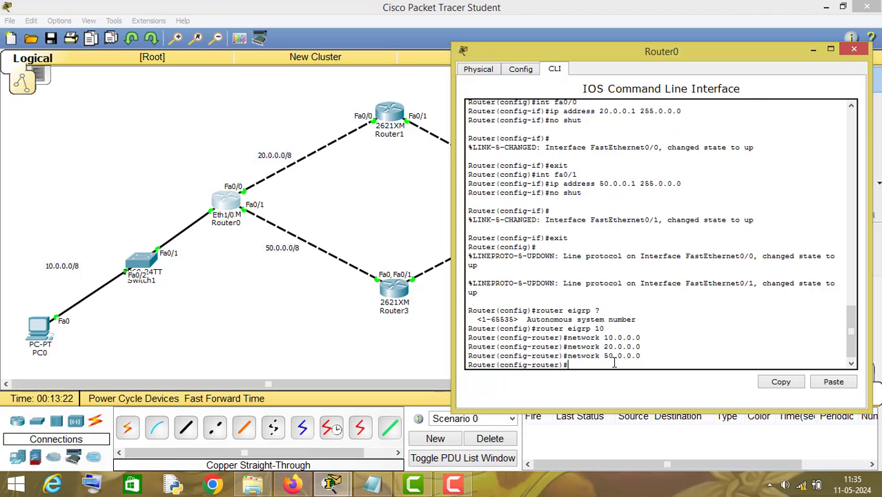
- Leave EIGRP configuration mode on Router0 and close its configuration window
{"action": "type", "text": "exit"}
{"action": "key", "text": "Return"}
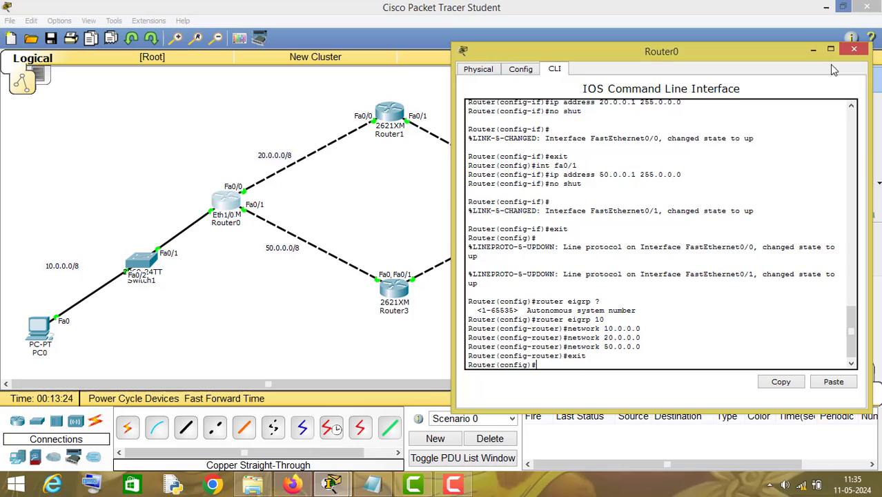
{"action": "left_click", "coordinate": [853, 49]}
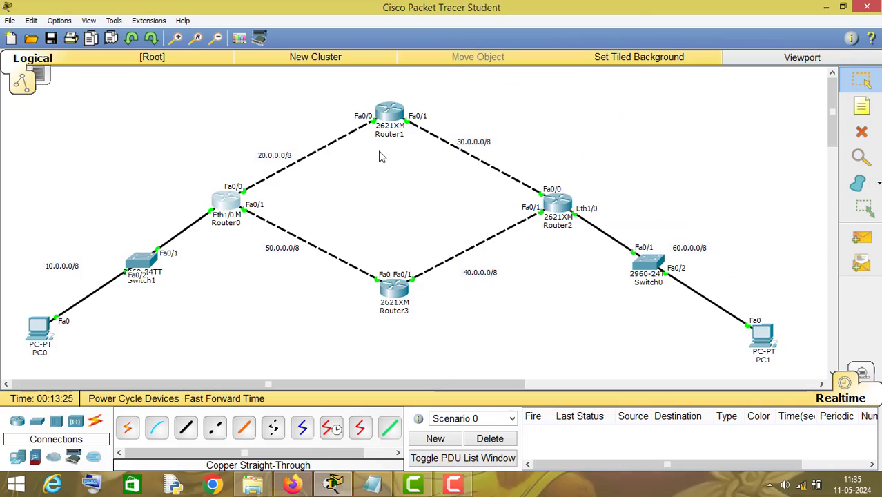
- On Router1's command line, start EIGRP with autonomous system number 10
{"action": "left_click", "coordinate": [390, 115]}
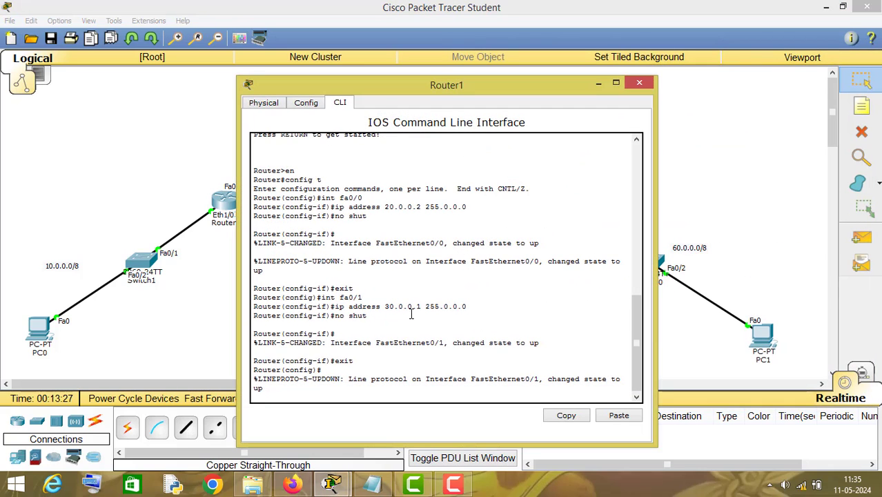
{"action": "key", "text": "Return"}
{"action": "type", "text": "rou"}
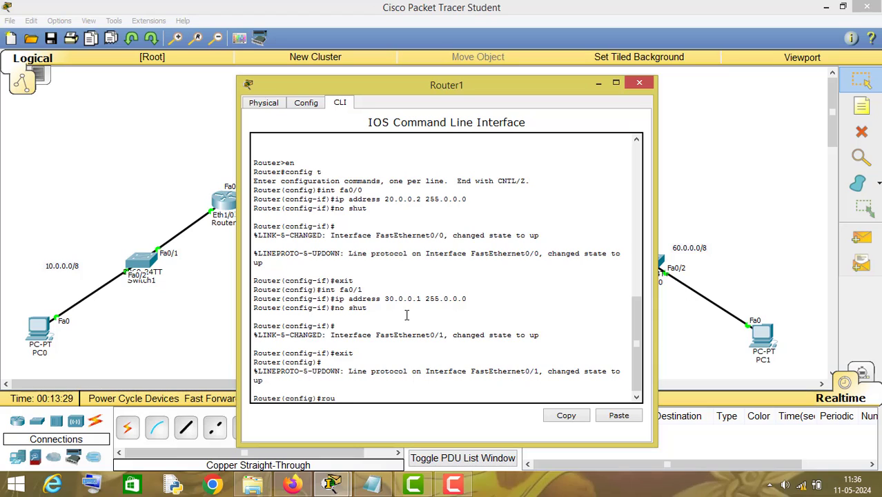
{"action": "type", "text": "ter eigrp 10"}
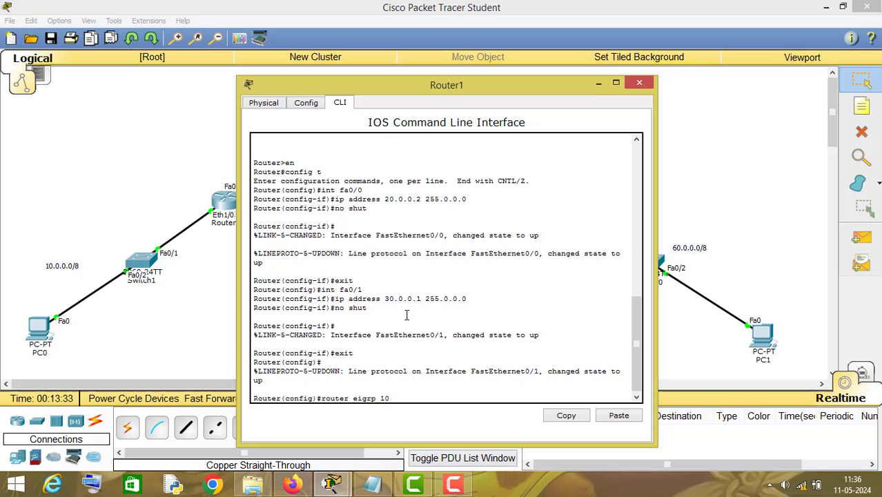
{"action": "key", "text": "Return"}
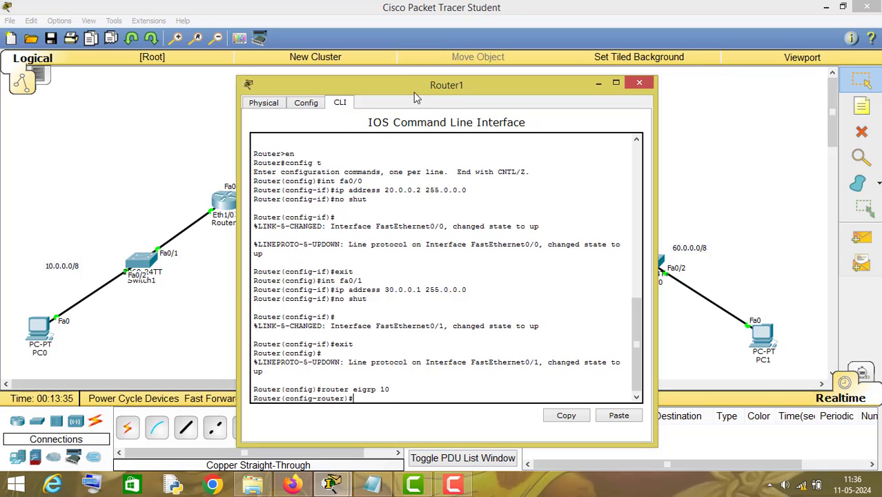
- Advertise network 20.0.0.0 in Router1's EIGRP 10 process, moving the router window aside to see the network labels
{"action": "left_click_drag", "start_coordinate": [417, 88], "coordinate": [745, 97]}
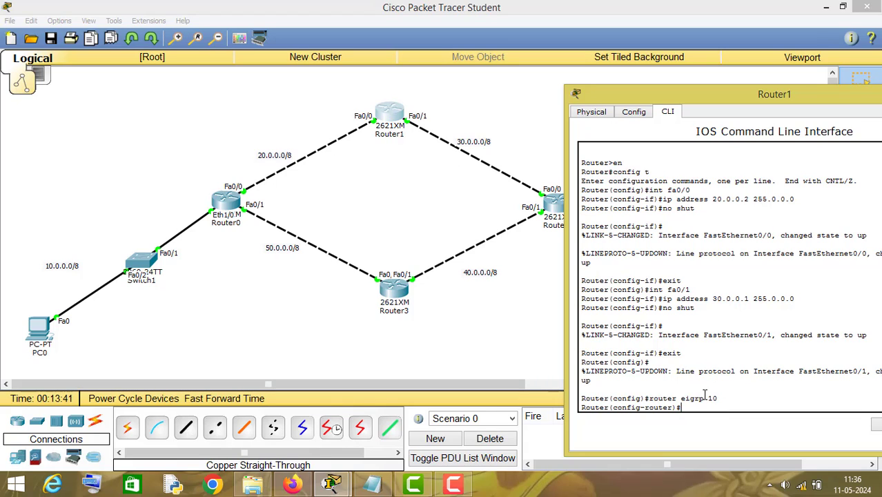
{"action": "type", "text": "network 20.0.0.0"}
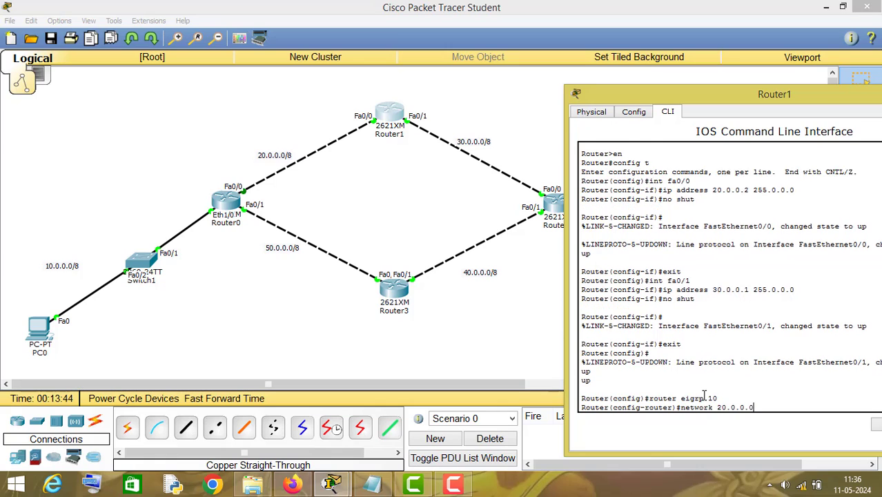
{"action": "key", "text": "Return"}
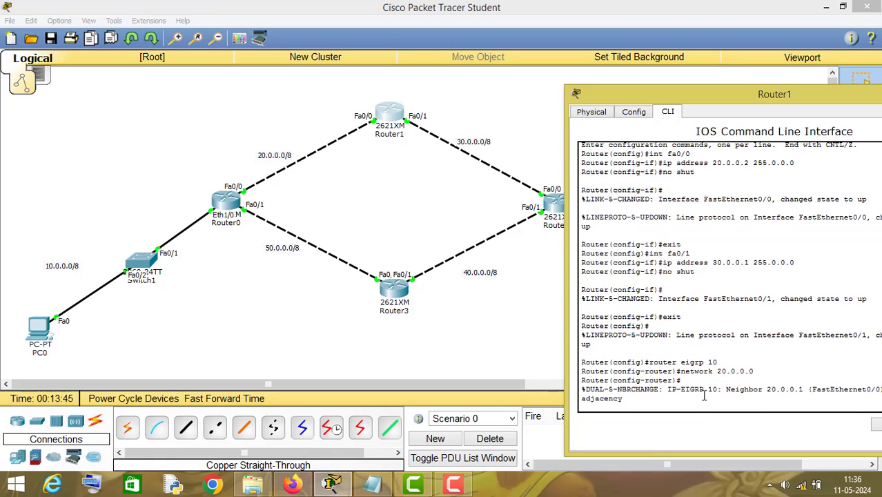
{"action": "key", "text": "Return"}
- Advertise network 30.0.0.0 in Router1's EIGRP 10 process by editing the recalled network command
{"action": "key", "text": "Up"}
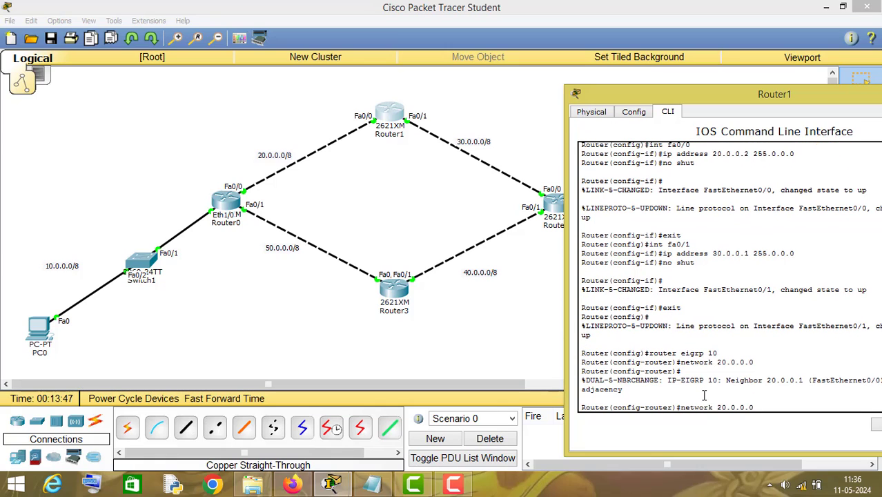
{"action": "key", "text": "Left"}
{"action": "key", "text": "Left"}
{"action": "key", "text": "Left"}
{"action": "key", "text": "Left"}
{"action": "key", "text": "BackSpace"}
{"action": "type", "text": "3"}
{"action": "key", "text": "Return"}
- Leave EIGRP configuration mode on Router1 and close its configuration window
{"action": "type", "text": "exit"}
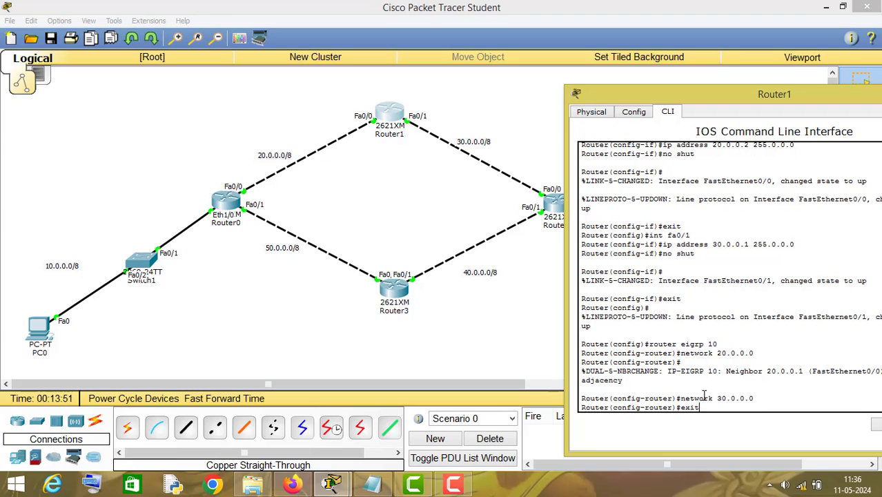
{"action": "key", "text": "Return"}
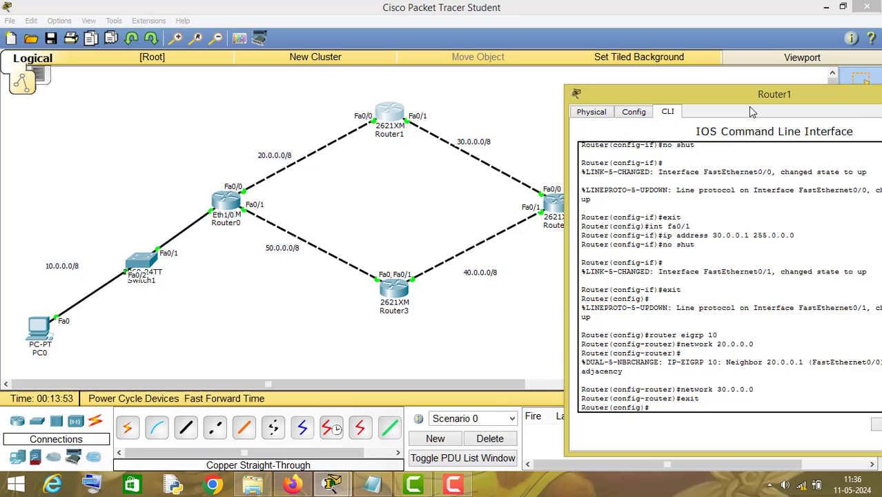
{"action": "left_click_drag", "start_coordinate": [732, 92], "coordinate": [552, 87]}
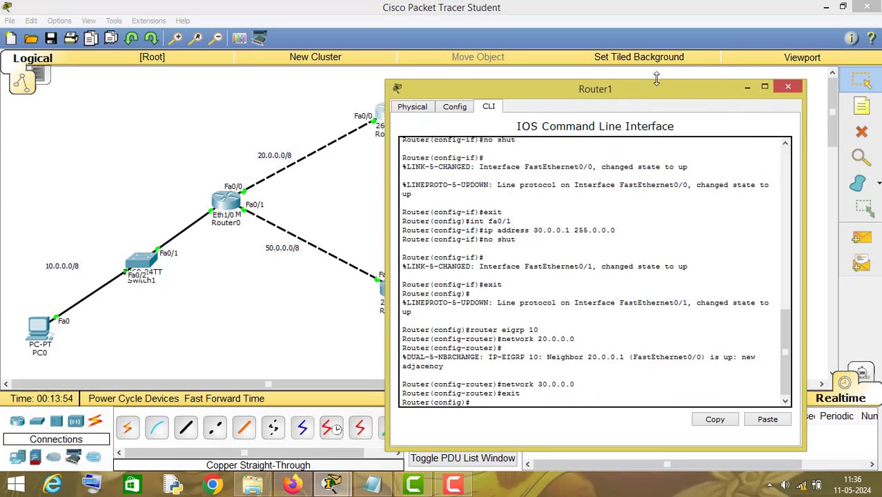
{"action": "left_click", "coordinate": [787, 87]}
- On Router3's command line, start EIGRP with autonomous system number 10
{"action": "left_click", "coordinate": [395, 292]}
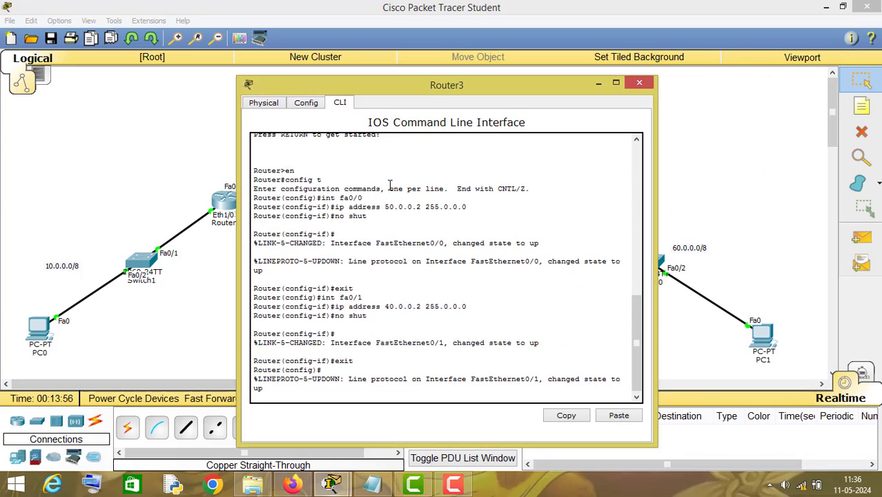
{"action": "key", "text": "Return"}
{"action": "key", "text": "Return"}
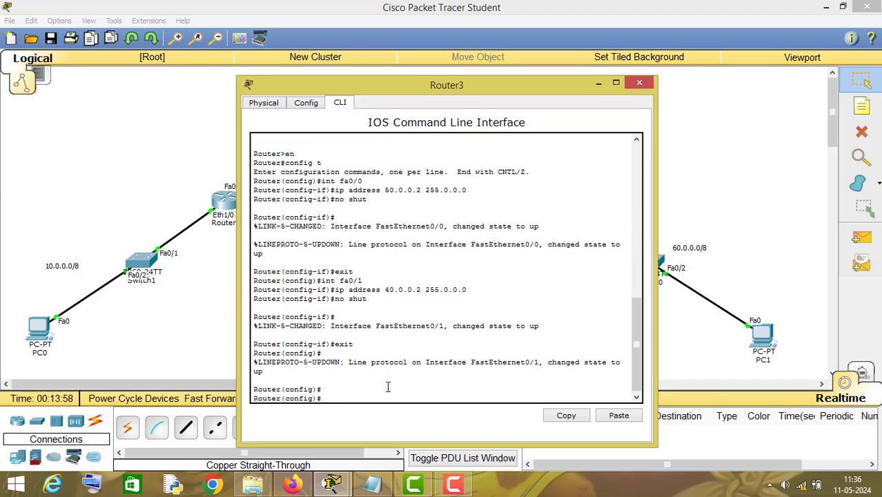
{"action": "type", "text": "router eigrp 10"}
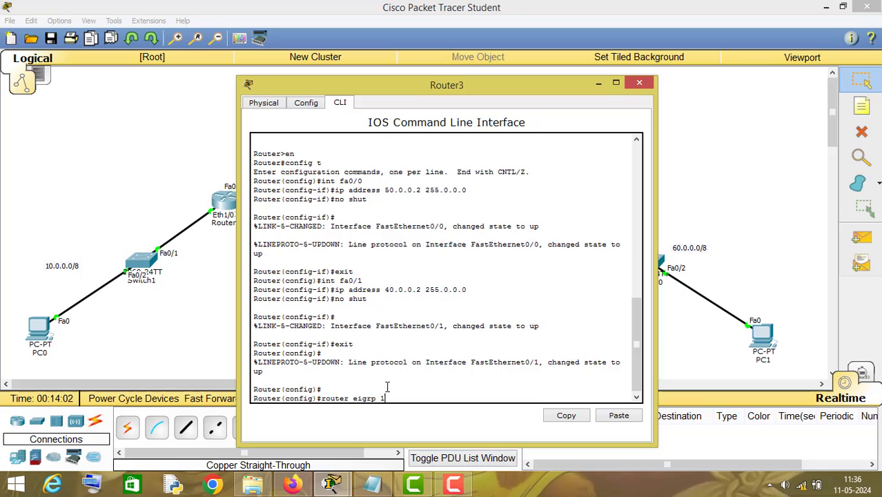
{"action": "key", "text": "Return"}
- Advertise network 40.0.0.0 in Router3's EIGRP 10 process, moving the router window aside to see the network labels
{"action": "left_click_drag", "start_coordinate": [407, 89], "coordinate": [678, 67]}
{"action": "type", "text": "n"}
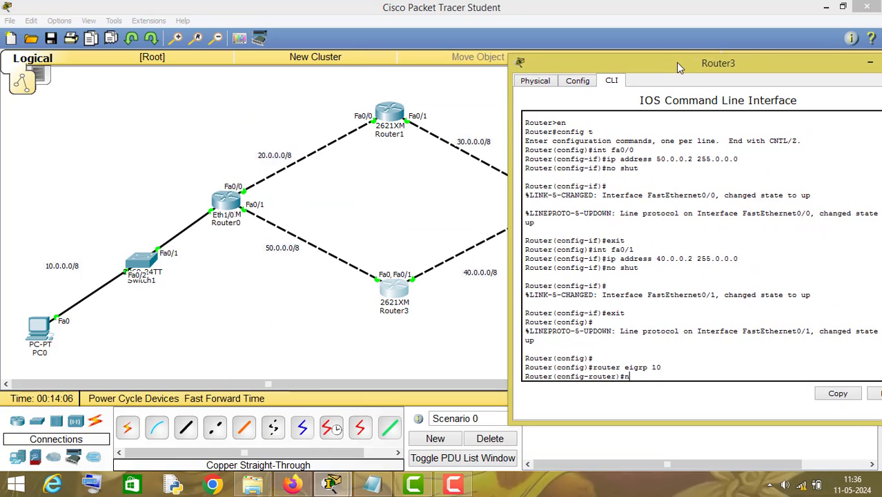
{"action": "type", "text": "etwor"}
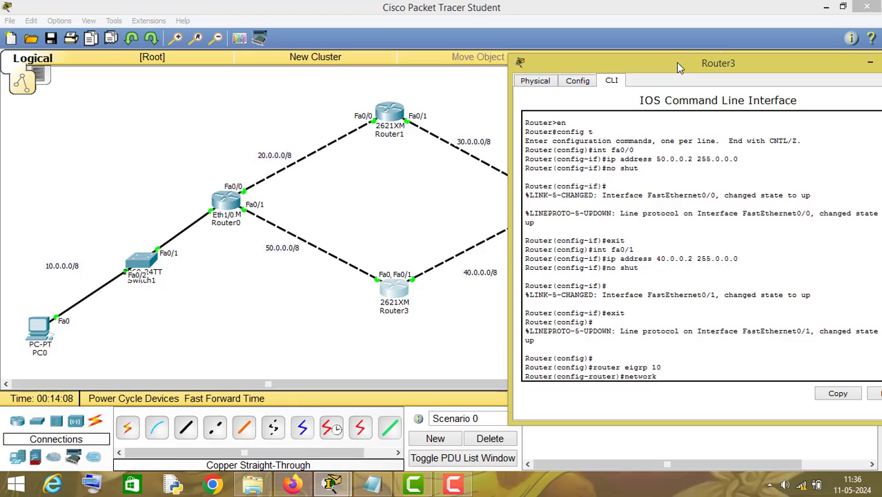
{"action": "type", "text": "k 40.0.0.0"}
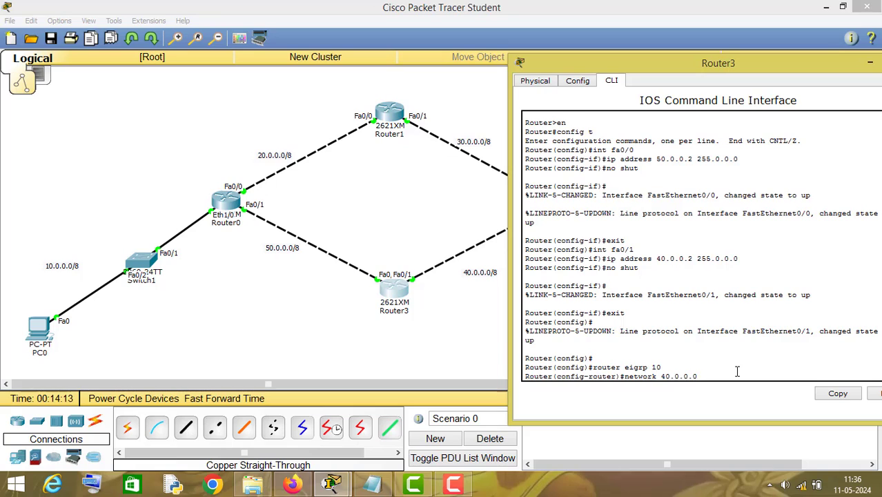
{"action": "key", "text": "Return"}
- Advertise network 50.0.0.0 in Router3's EIGRP 10 process by editing the recalled network command
{"action": "key", "text": "Up"}
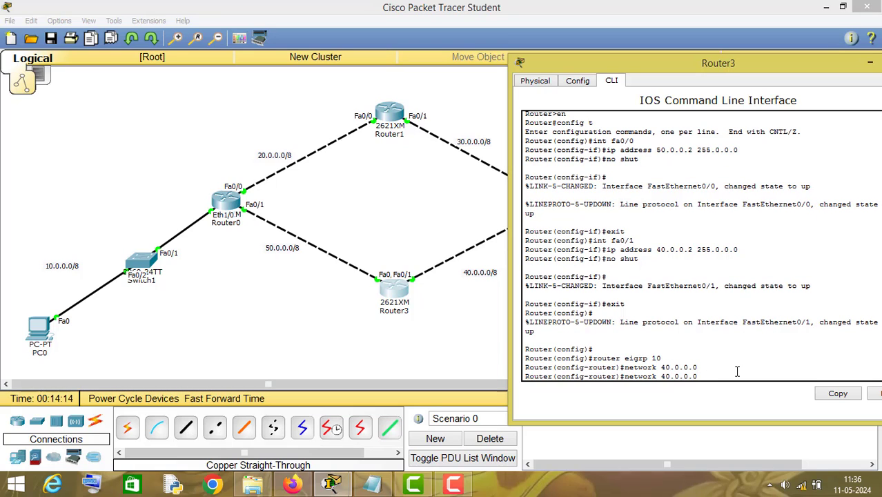
{"action": "key", "text": "Left"}
{"action": "key", "text": "Left"}
{"action": "key", "text": "Left"}
{"action": "key", "text": "BackSpace"}
{"action": "type", "text": "5"}
{"action": "key", "text": "Return"}
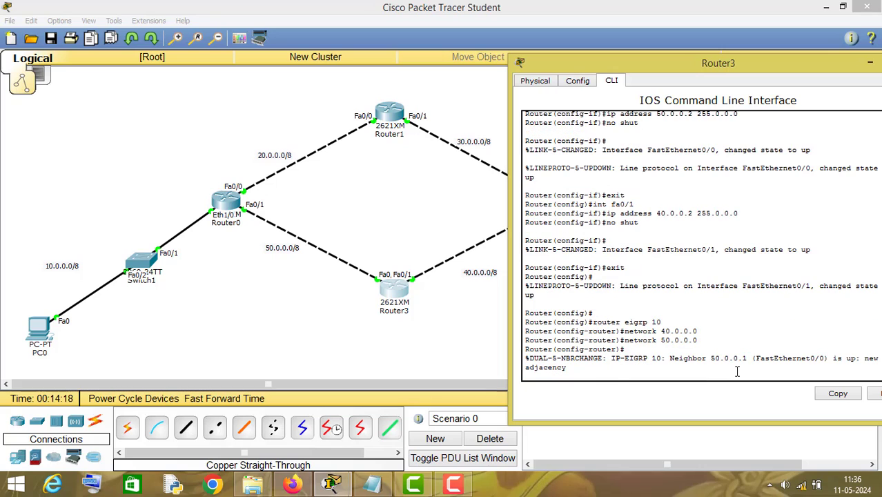
{"action": "key", "text": "Return"}
- Leave EIGRP configuration mode on Router3 and close its configuration window
{"action": "type", "text": "exit"}
{"action": "key", "text": "Return"}
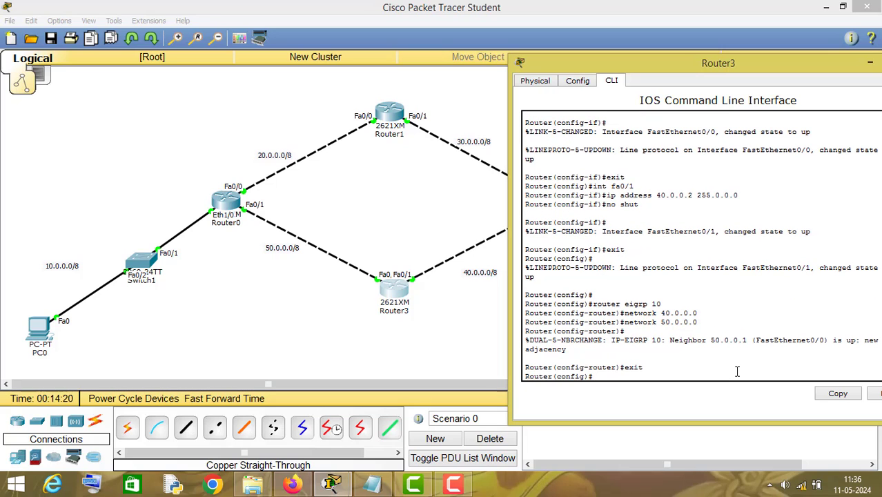
{"action": "left_click_drag", "start_coordinate": [785, 64], "coordinate": [673, 69]}
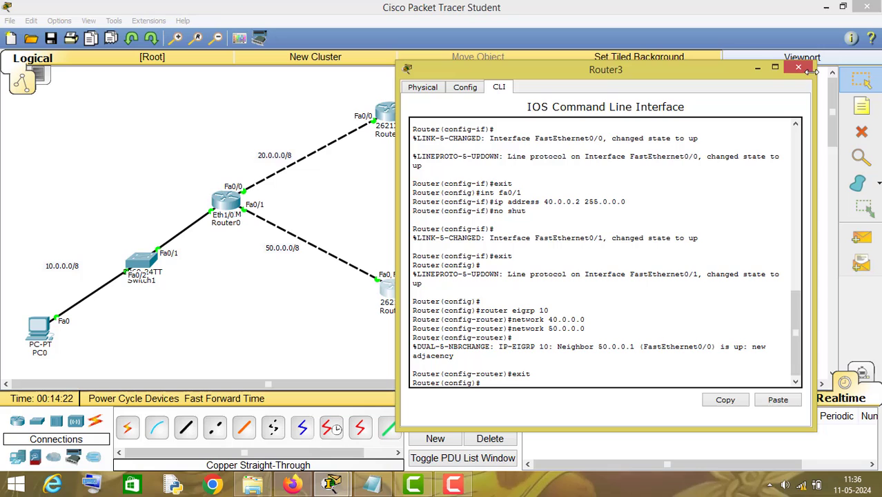
{"action": "left_click", "coordinate": [808, 69]}
- Open Router2's command line, move its window clear of the adjacent network labels, and start EIGRP with autonomous system number 10
{"action": "left_click", "coordinate": [560, 204]}
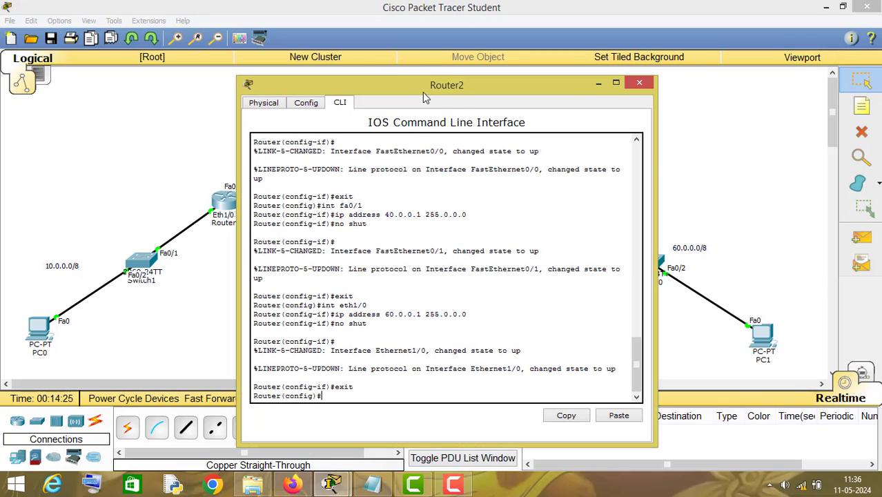
{"action": "left_click_drag", "start_coordinate": [422, 91], "coordinate": [272, 80]}
{"action": "left_click_drag", "start_coordinate": [213, 60], "coordinate": [208, 55]}
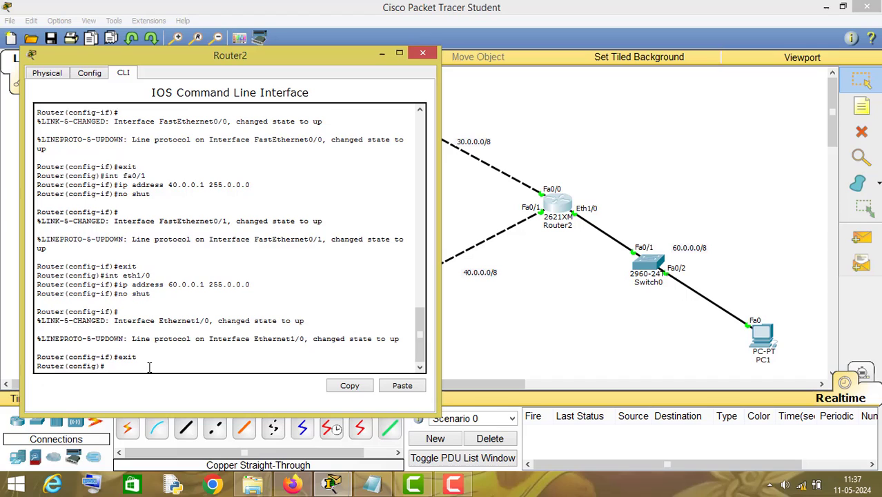
{"action": "type", "text": "roiute"}
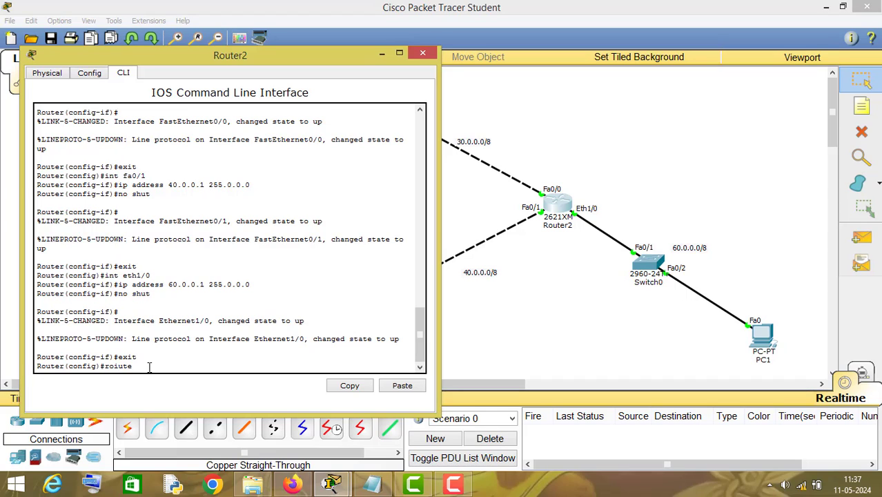
{"action": "key", "text": "BackSpace"}
{"action": "key", "text": "BackSpace"}
{"action": "type", "text": "outer eig"}
{"action": "key", "text": "Return"}
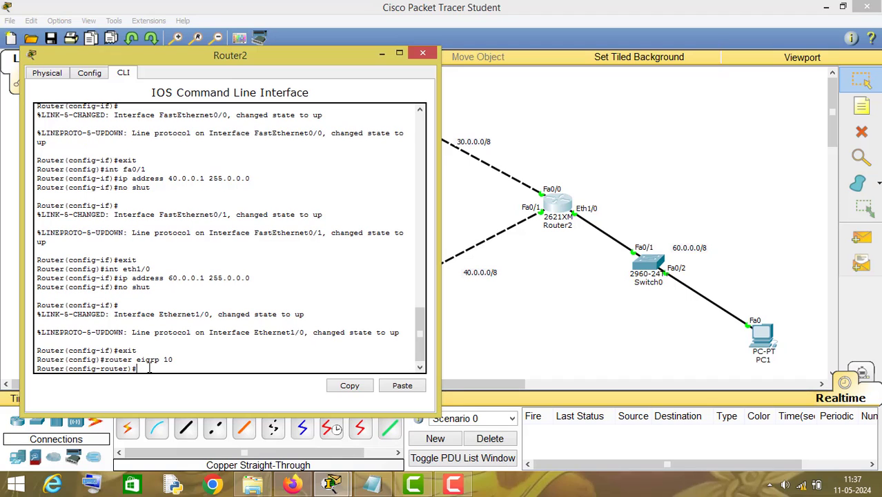
- Advertise network 30.0.0.0 in Router2's EIGRP 10 process
{"action": "type", "text": "network 30.0.0.0"}
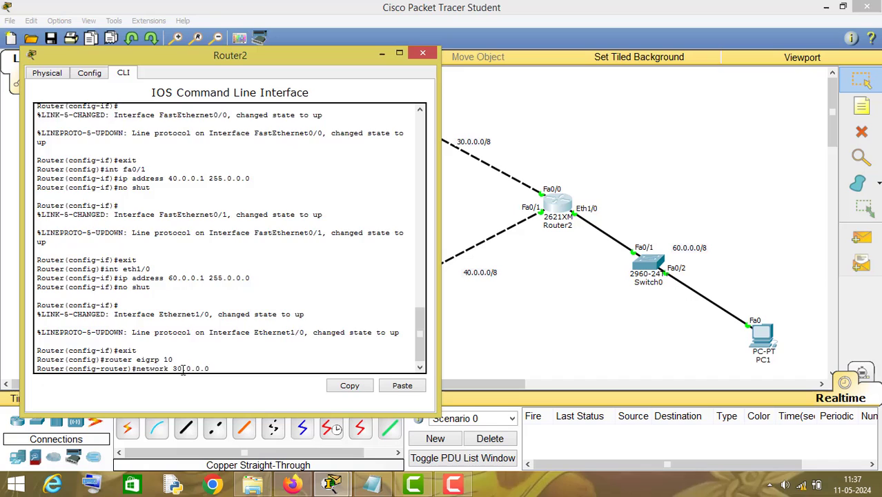
{"action": "key", "text": "Return"}
{"action": "key", "text": "Return"}
- Advertise network 60.0.0.0 in Router2's EIGRP 10 process by replacing the address in the recalled network command
{"action": "key", "text": "Up"}
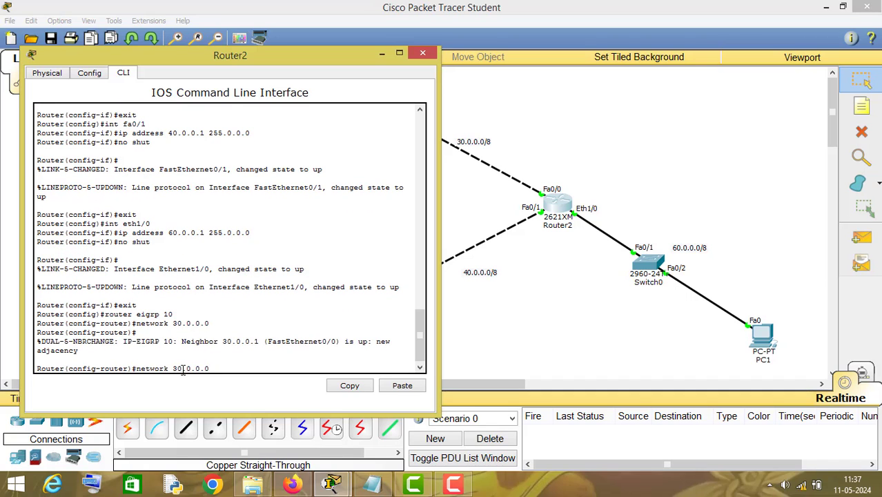
{"action": "key", "text": "BackSpace"}
{"action": "key", "text": "BackSpace"}
{"action": "key", "text": "BackSpace"}
{"action": "key", "text": "BackSpace"}
{"action": "key", "text": "BackSpace"}
{"action": "key", "text": "BackSpace"}
{"action": "key", "text": "BackSpace"}
{"action": "key", "text": "BackSpace"}
{"action": "type", "text": "60.0.0.0"}
{"action": "key", "text": "Return"}
- Advertise network 40.0.0.0 in Router2's EIGRP 10 process by editing the recalled network command
{"action": "key", "text": "Up"}
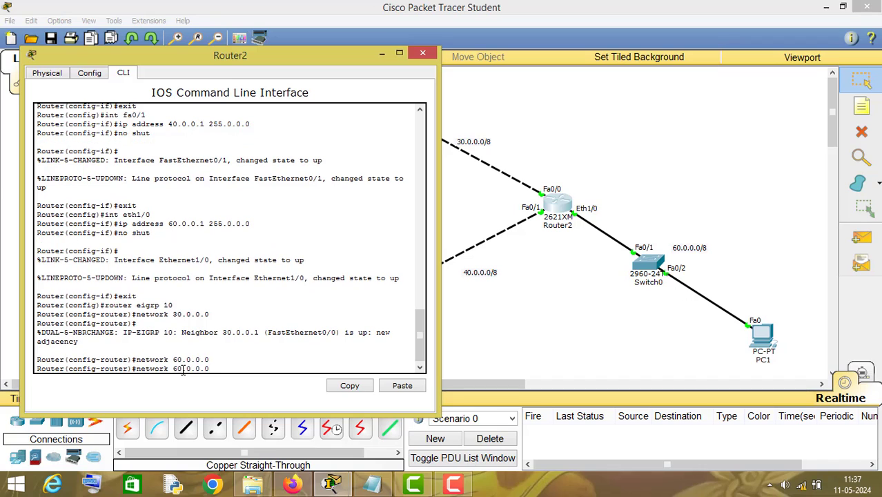
{"action": "key", "text": "Left"}
{"action": "key", "text": "Left"}
{"action": "key", "text": "Left"}
{"action": "key", "text": "Left"}
{"action": "key", "text": "Left"}
{"action": "key", "text": "Left"}
{"action": "key", "text": "Left"}
{"action": "key", "text": "BackSpace"}
{"action": "type", "text": "4"}
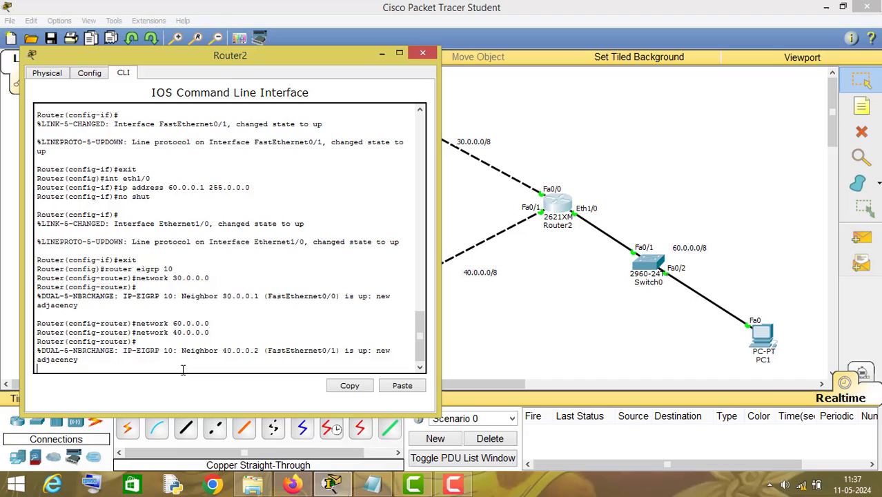
{"action": "key", "text": "Return"}
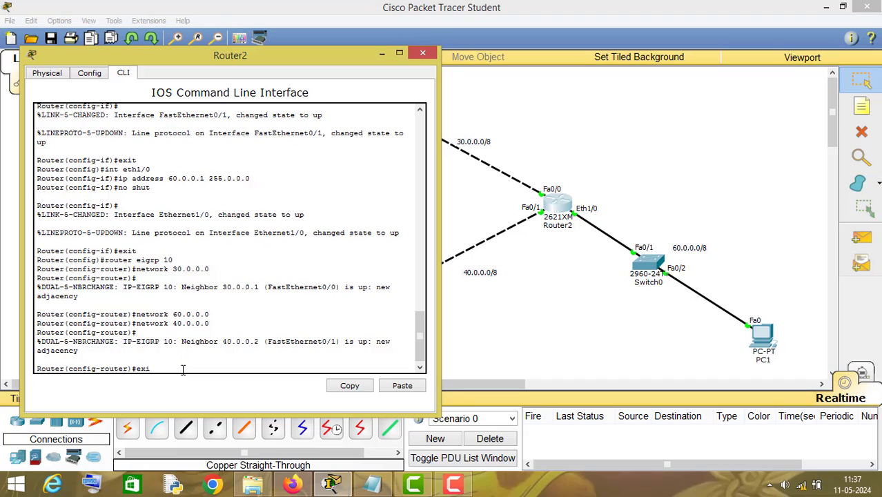
- Leave EIGRP configuration mode on Router2 and close its configuration window
{"action": "type", "text": "exit"}
{"action": "key", "text": "Return"}
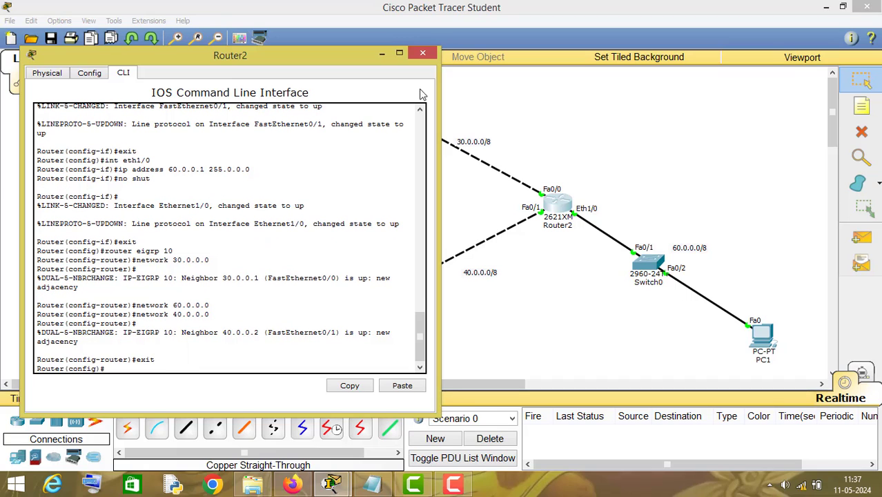
{"action": "left_click", "coordinate": [422, 55]}
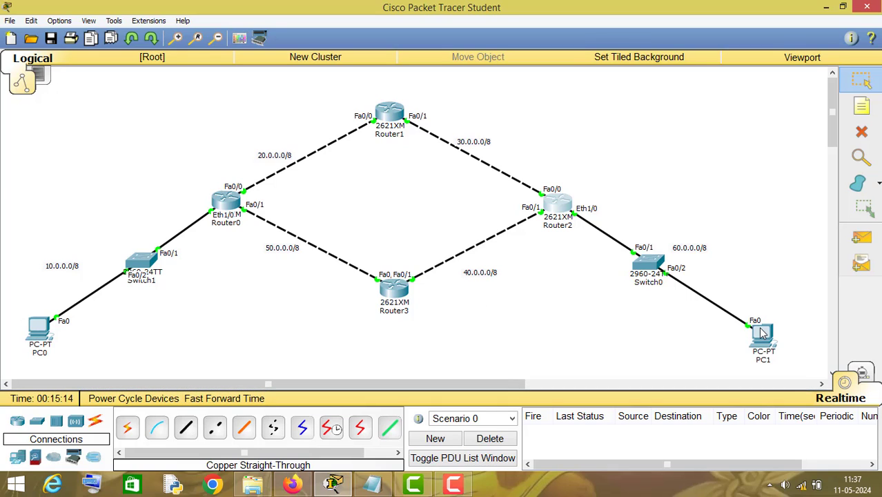
- Ping 60.0.0.2 from PC0's Command Prompt to test connectivity to PC1, and close PC0's window
{"action": "left_click", "coordinate": [36, 333]}
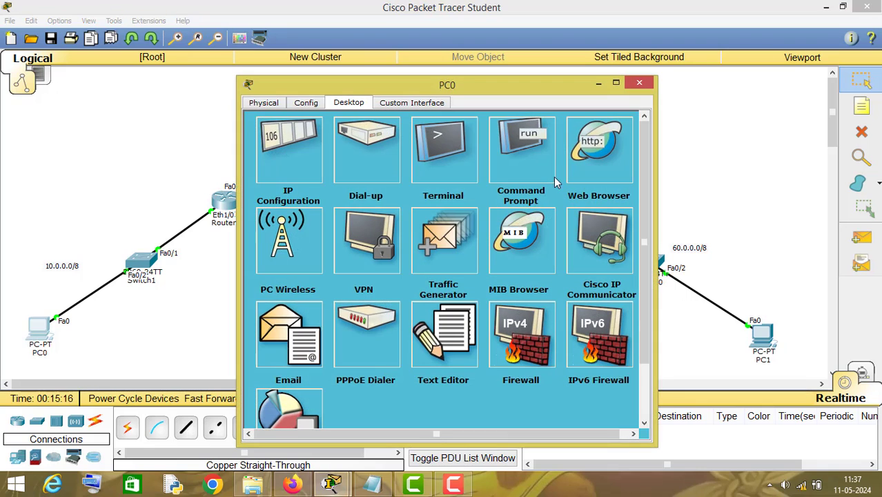
{"action": "left_click", "coordinate": [515, 154]}
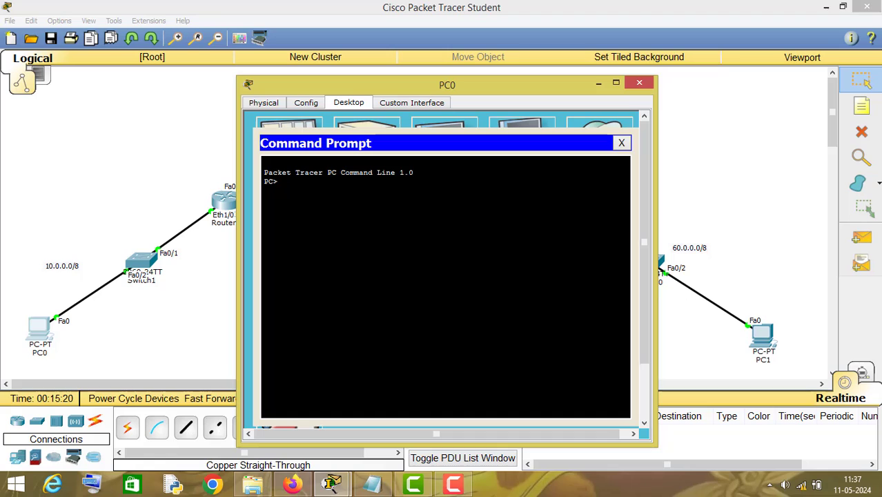
{"action": "type", "text": "ping "}
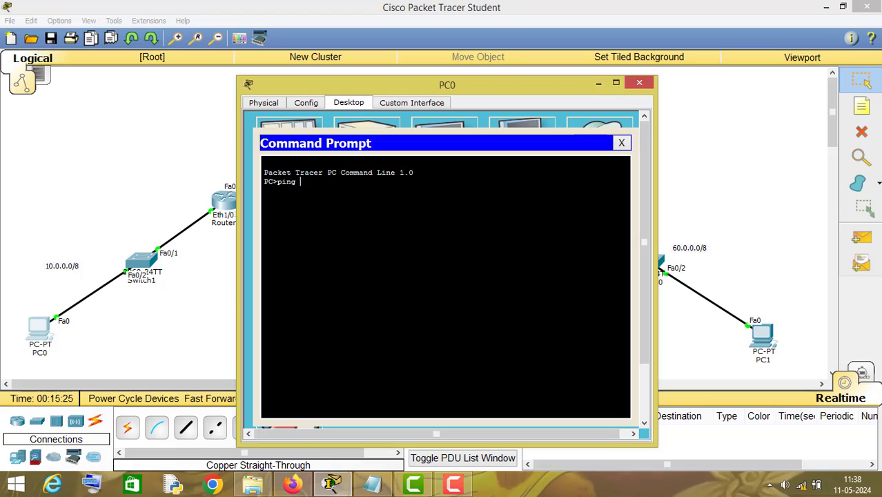
{"action": "type", "text": "60.0.0.2"}
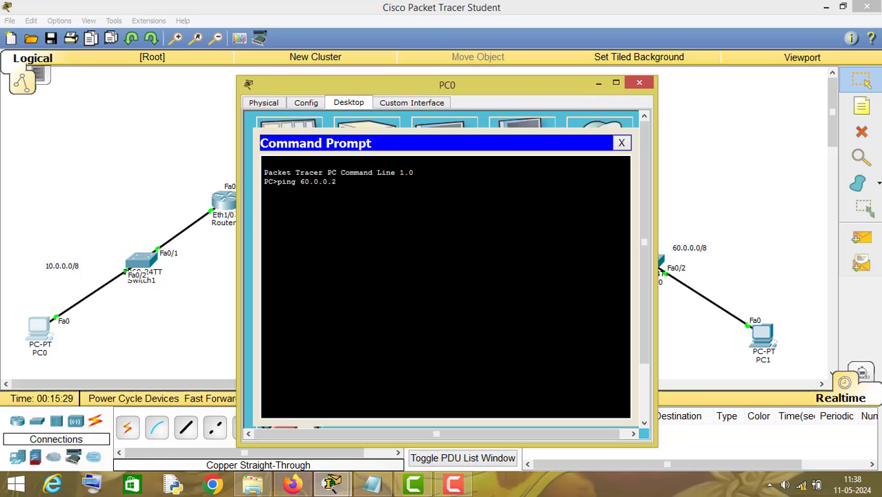
{"action": "key", "text": "Return"}
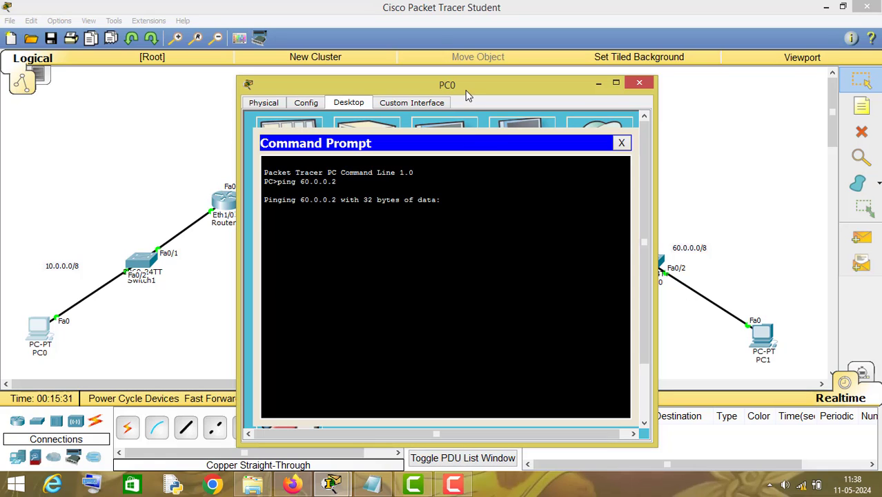
{"action": "left_click_drag", "start_coordinate": [444, 83], "coordinate": [356, 59]}
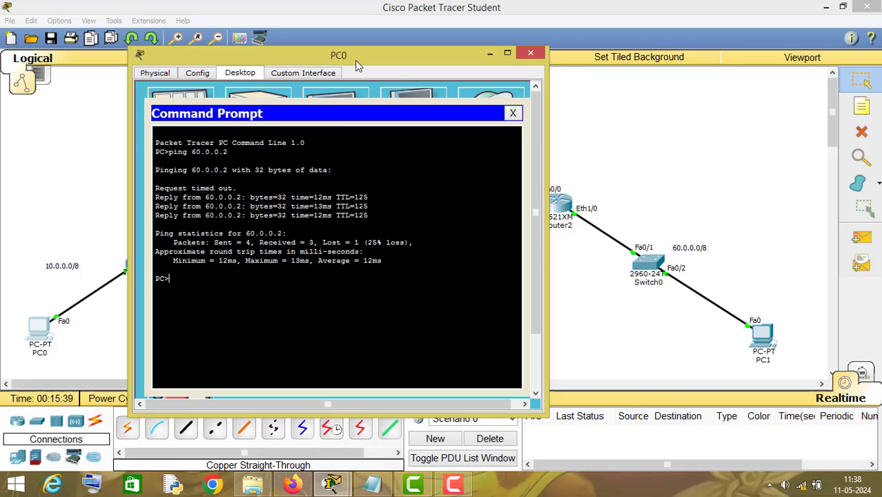
{"action": "left_click", "coordinate": [529, 54]}
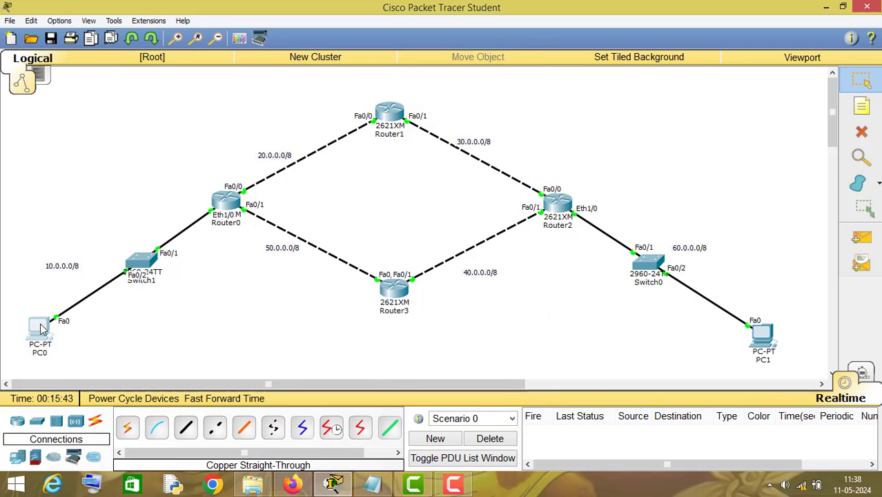
- Ping 10.0.0.2 from PC1's Command Prompt to test connectivity to PC0, and close PC1's window
{"action": "left_click", "coordinate": [759, 340]}
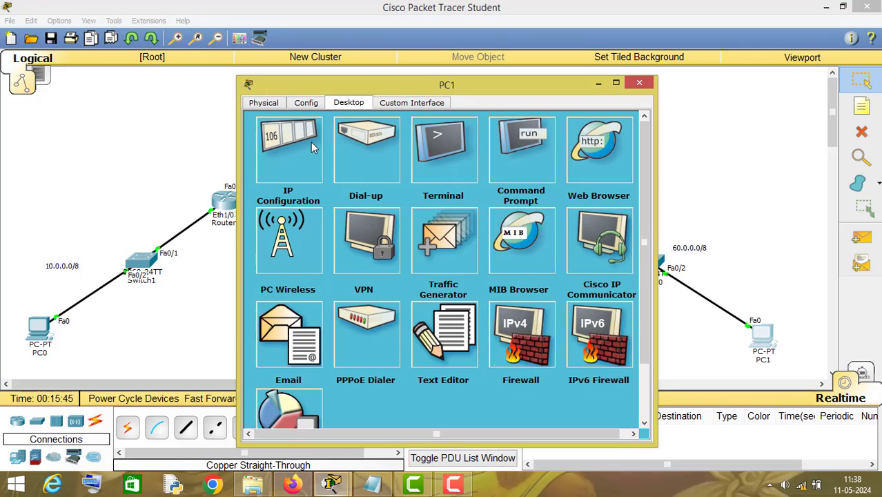
{"action": "left_click", "coordinate": [519, 152]}
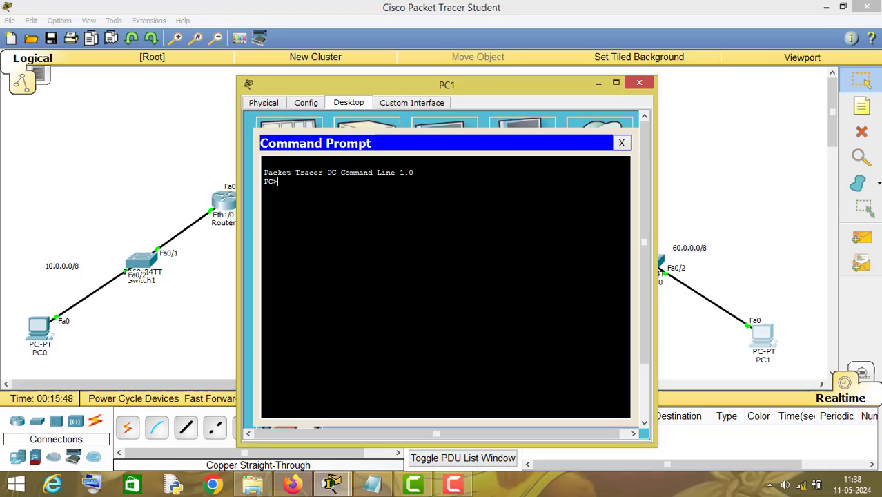
{"action": "type", "text": "ping 10.0.0"}
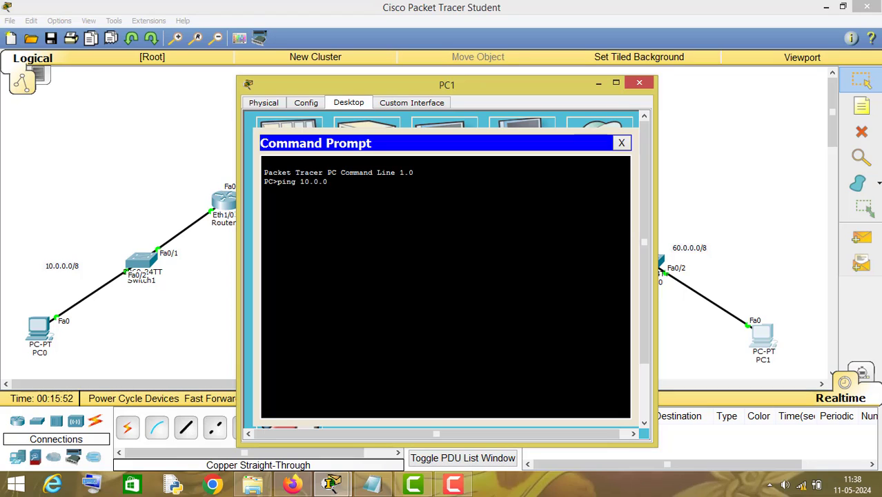
{"action": "type", "text": ".2"}
{"action": "key", "text": "Return"}
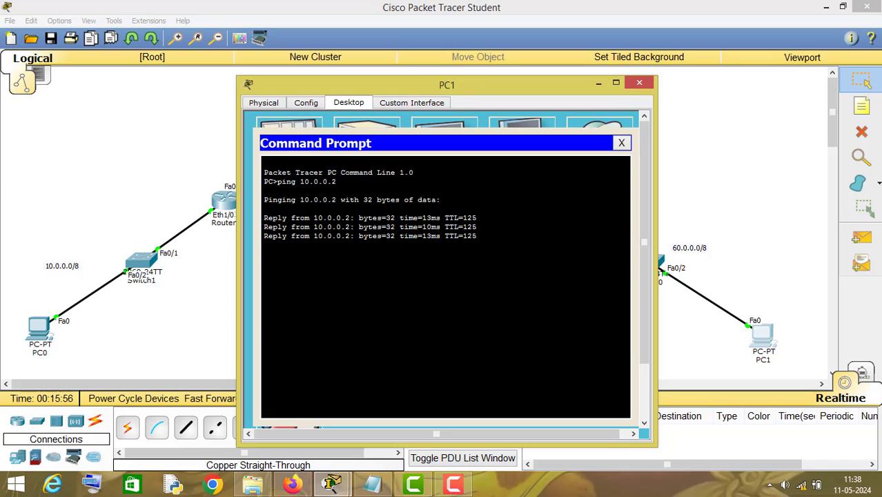
{"action": "left_click", "coordinate": [639, 82]}
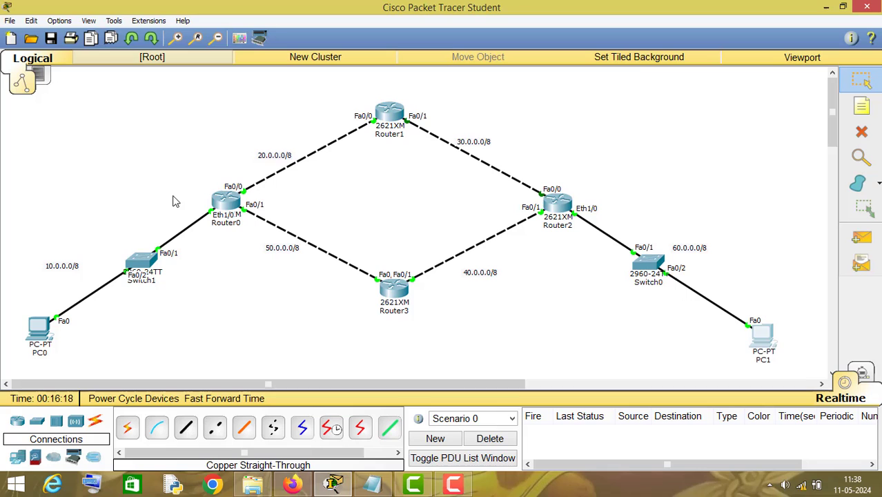
- Leave global configuration mode on Router0 and display its EIGRP routes with show ip route eigrp
{"action": "left_click", "coordinate": [216, 207]}
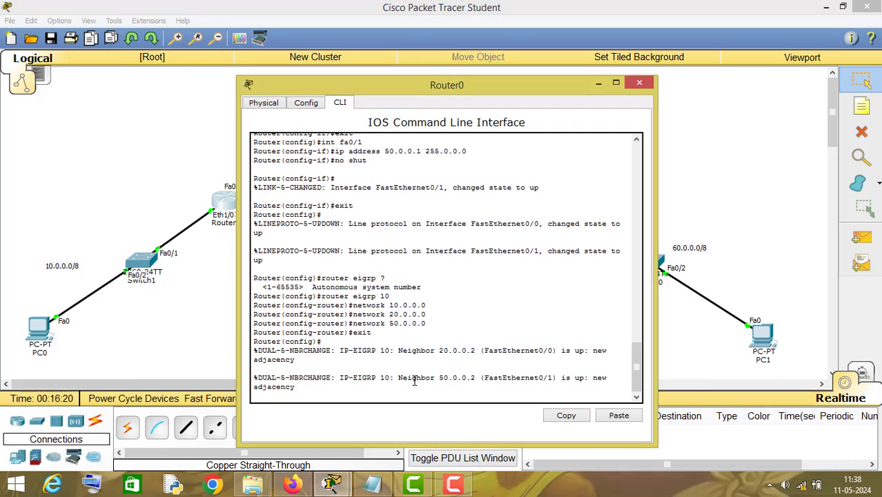
{"action": "key", "text": "Return"}
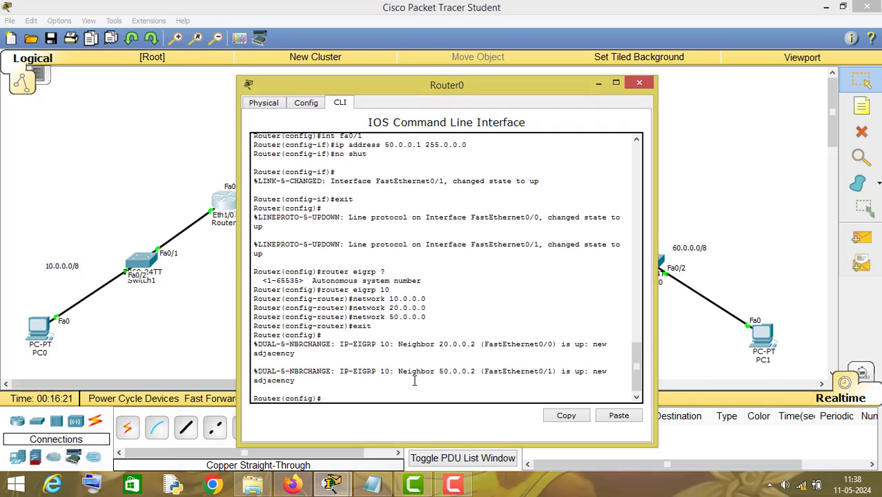
{"action": "type", "text": "exit"}
{"action": "key", "text": "Return"}
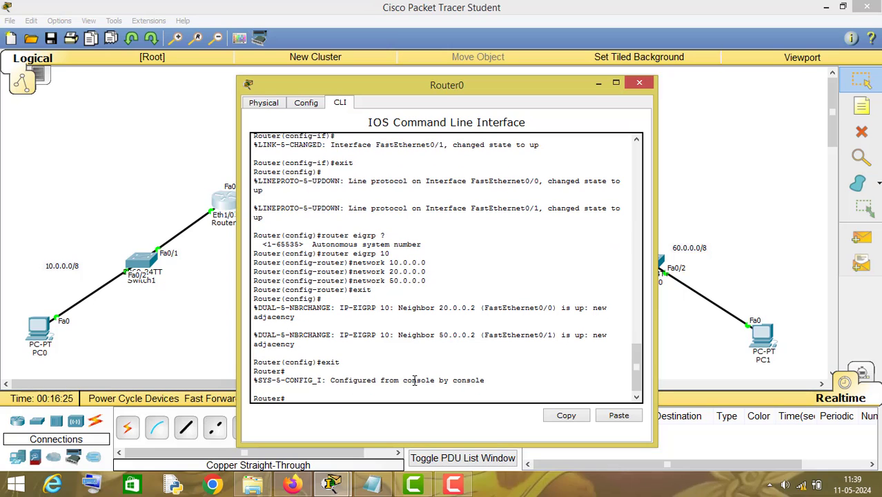
{"action": "type", "text": "show ip"}
{"action": "type", "text": " rou"}
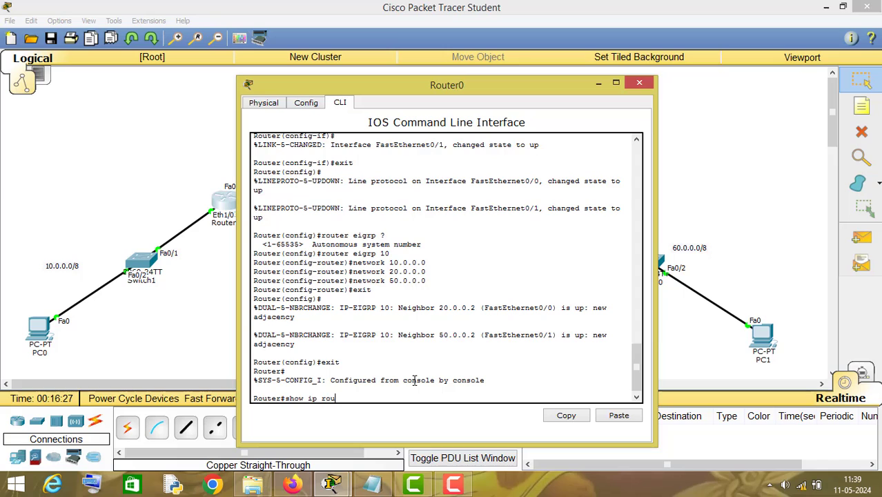
{"action": "type", "text": "te e"}
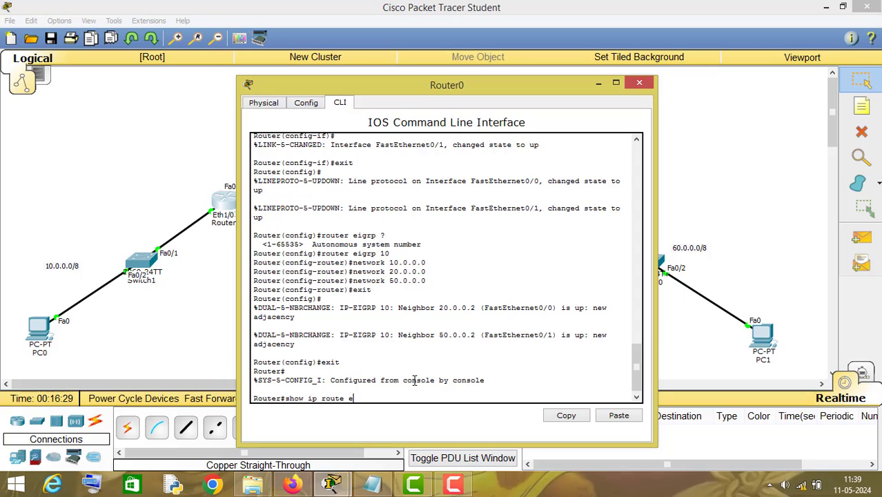
{"action": "type", "text": "igrp"}
{"action": "key", "text": "Return"}
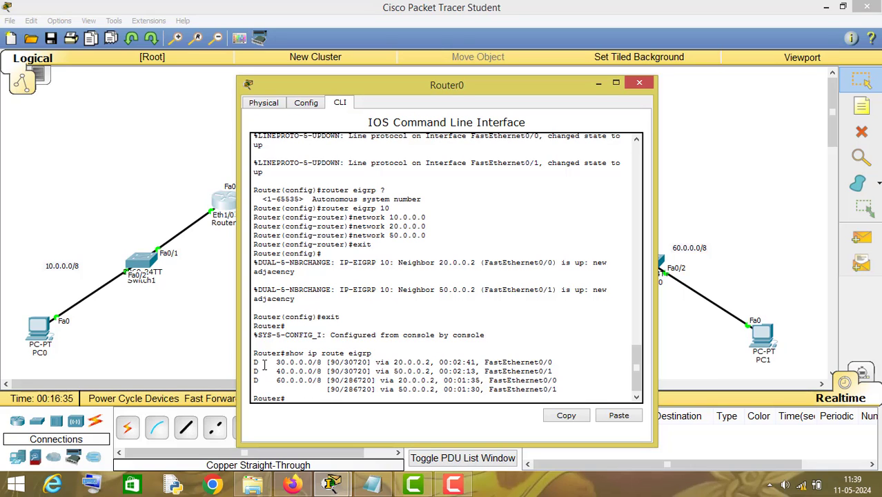
- Examine the destination networks and next-hop addresses in Router0's EIGRP route list against the topology diagram
{"action": "left_click_drag", "start_coordinate": [424, 91], "coordinate": [711, 67]}
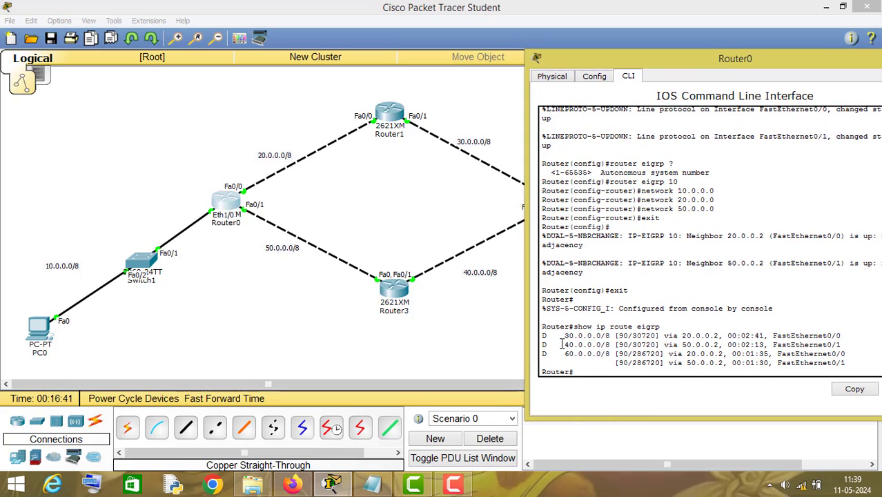
{"action": "left_click_drag", "start_coordinate": [564, 336], "coordinate": [585, 326]}
{"action": "double_click", "coordinate": [586, 335]}
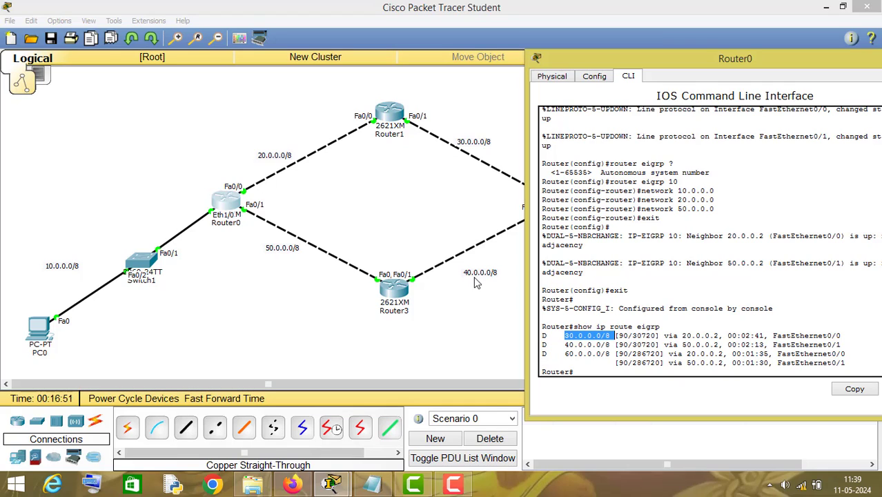
{"action": "left_click_drag", "start_coordinate": [681, 344], "coordinate": [731, 345]}
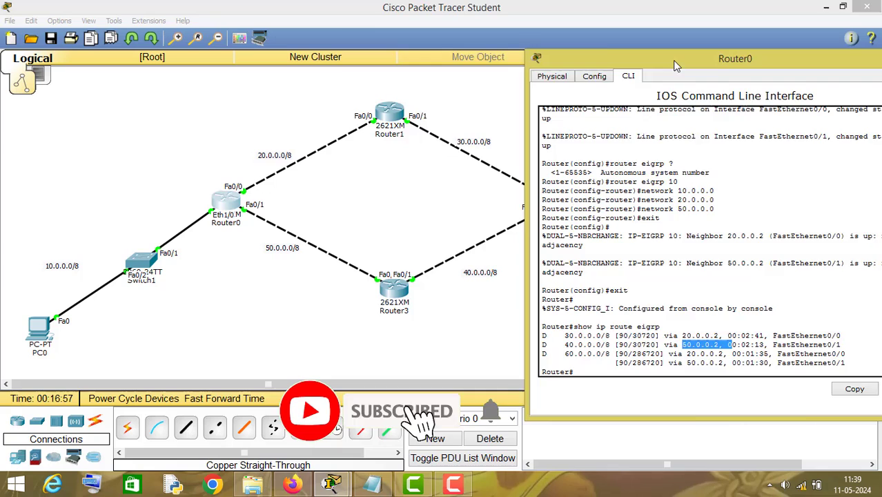
{"action": "left_click_drag", "start_coordinate": [673, 57], "coordinate": [482, 23]}
{"action": "left_click", "coordinate": [404, 328]}
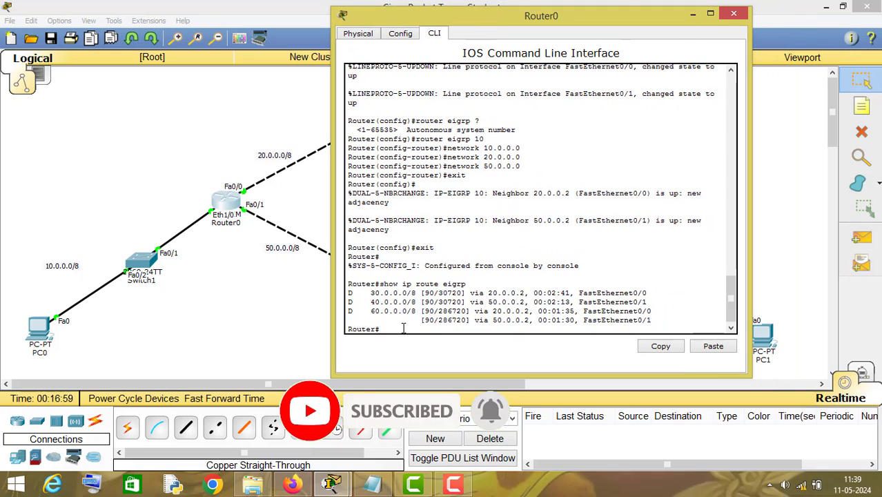
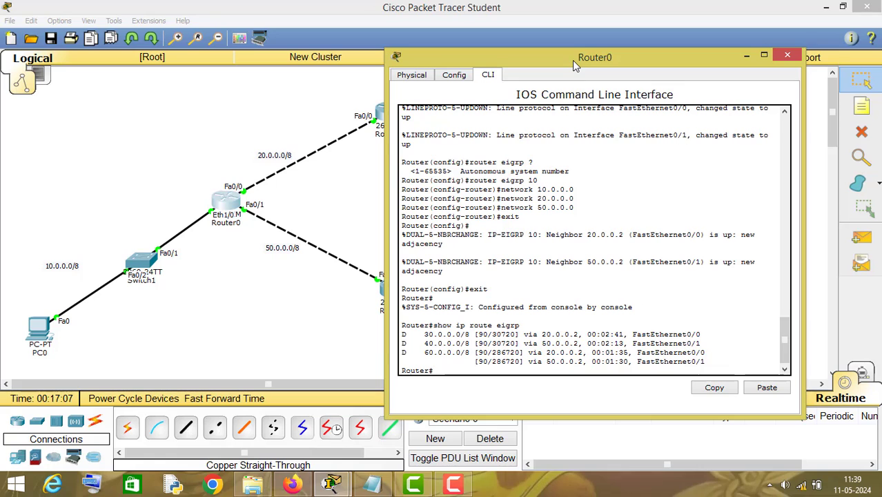
- Display Router0's EIGRP topology table with show ip eigrp topology and review it beside the diagram
{"action": "left_click_drag", "start_coordinate": [563, 61], "coordinate": [555, 37]}
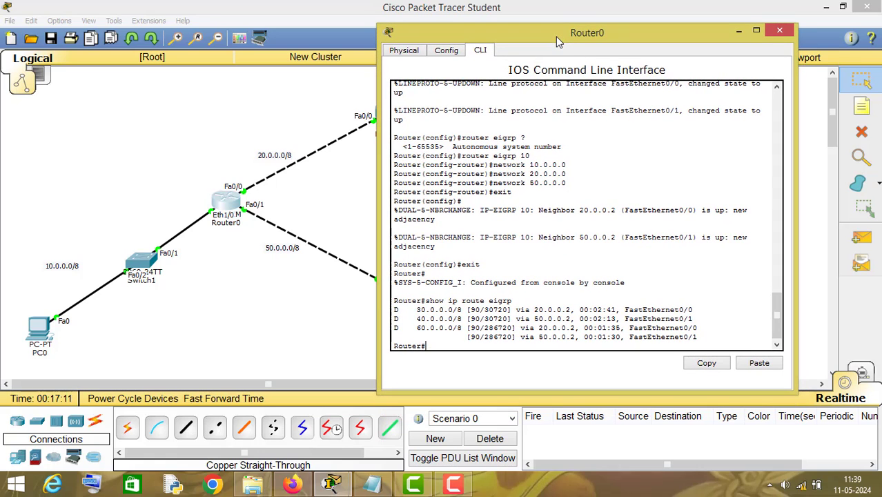
{"action": "type", "text": "show ip"}
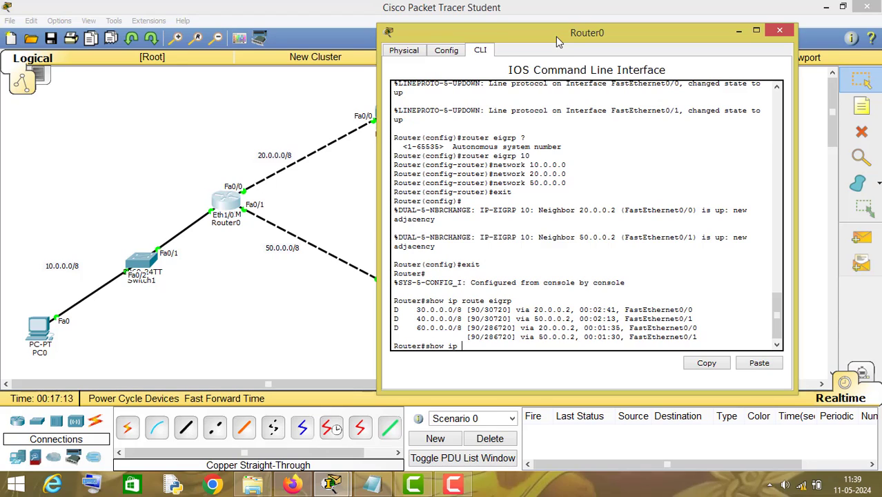
{"action": "type", "text": " eigrp topology"}
{"action": "key", "text": "Return"}
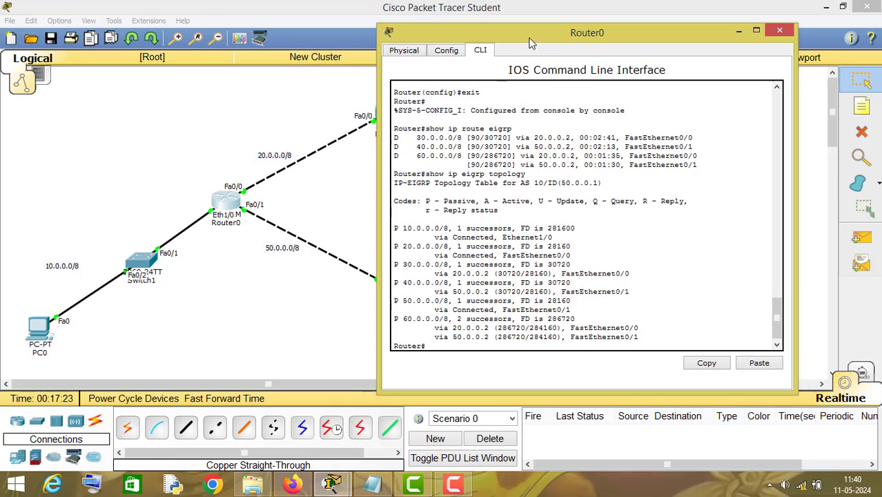
{"action": "left_click_drag", "start_coordinate": [536, 38], "coordinate": [600, 61]}
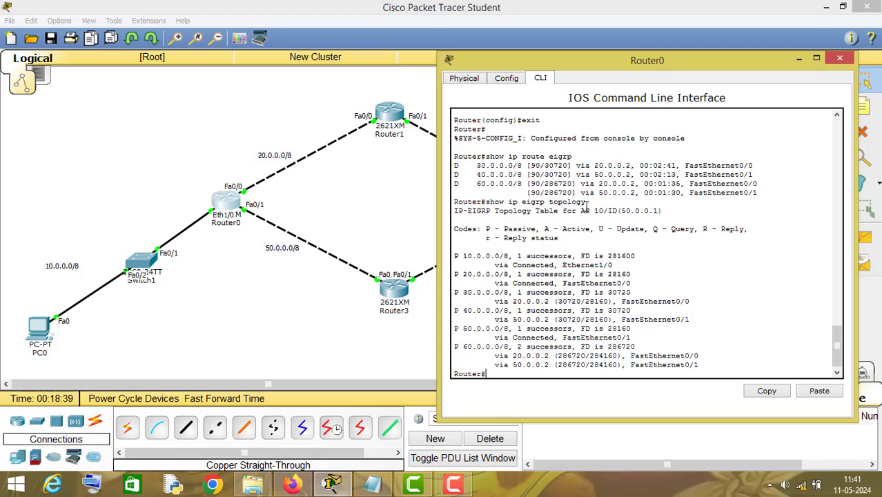
- Reuse the topology command on Router0 with the all-links option to display every EIGRP topology entry
{"action": "left_click_drag", "start_coordinate": [585, 202], "coordinate": [486, 201]}
{"action": "key", "text": "ctrl+c"}
{"action": "left_click", "coordinate": [593, 203]}
{"action": "left_click", "coordinate": [506, 371]}
{"action": "key", "text": "ctrl+v"}
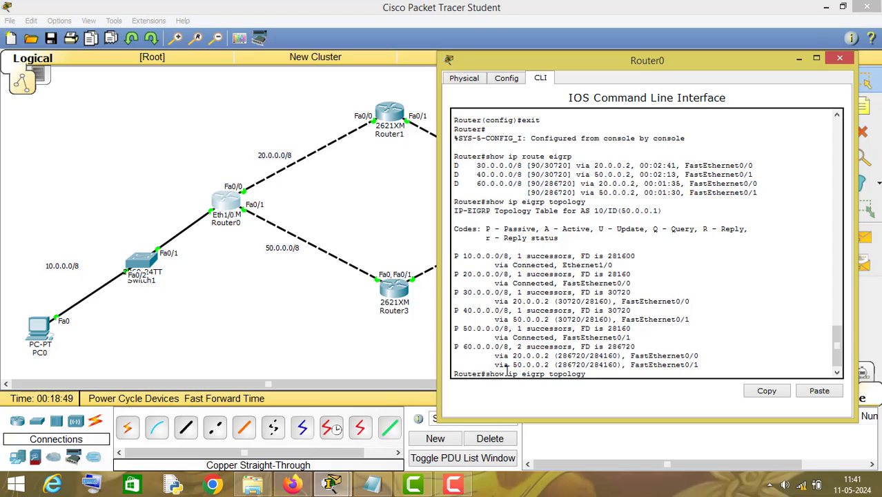
{"action": "type", "text": "all-links"}
{"action": "key", "text": "Return"}
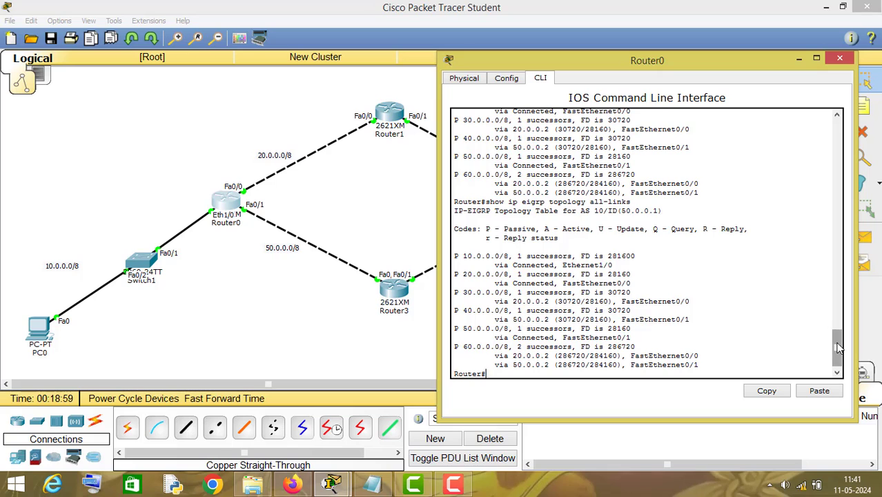
- Display Router0's EIGRP neighbor table with show ip eigrp neighbor
{"action": "left_click_drag", "start_coordinate": [840, 340], "coordinate": [839, 361]}
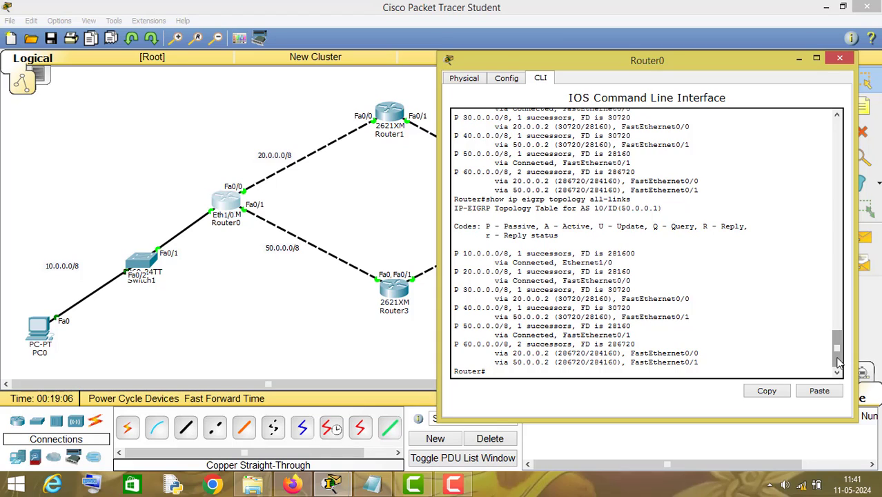
{"action": "type", "text": "show ip eigrp neighbor"}
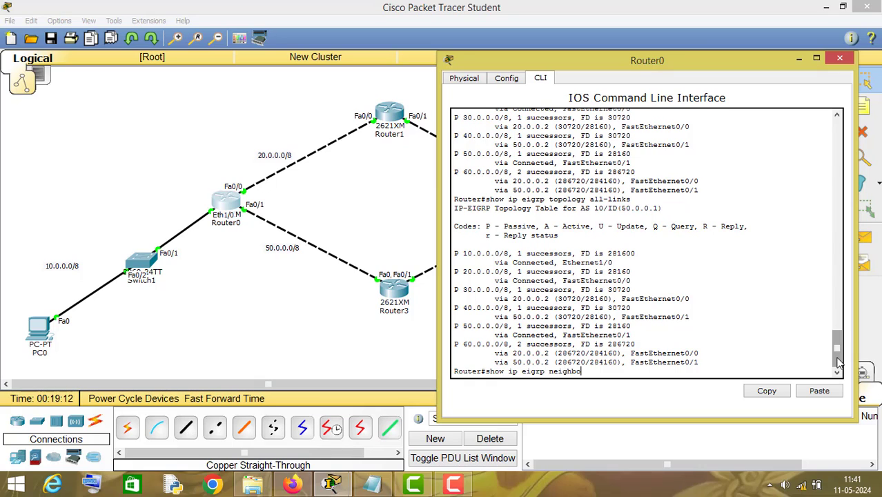
{"action": "key", "text": "Return"}
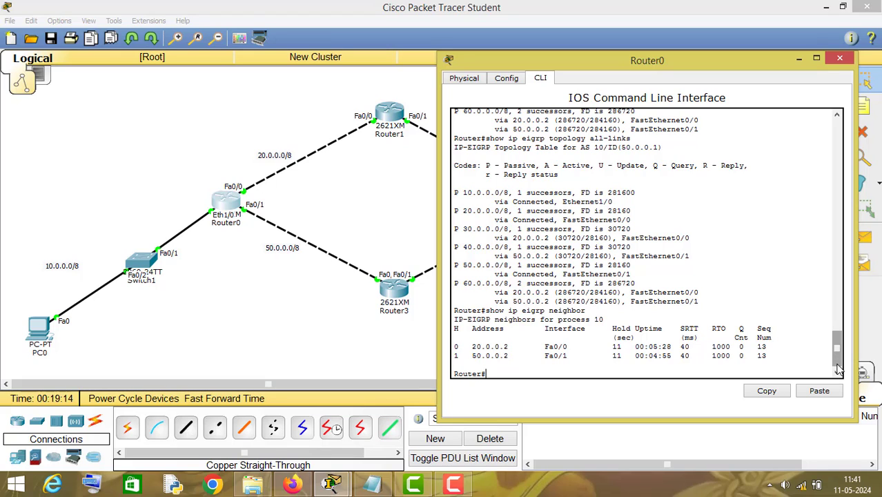